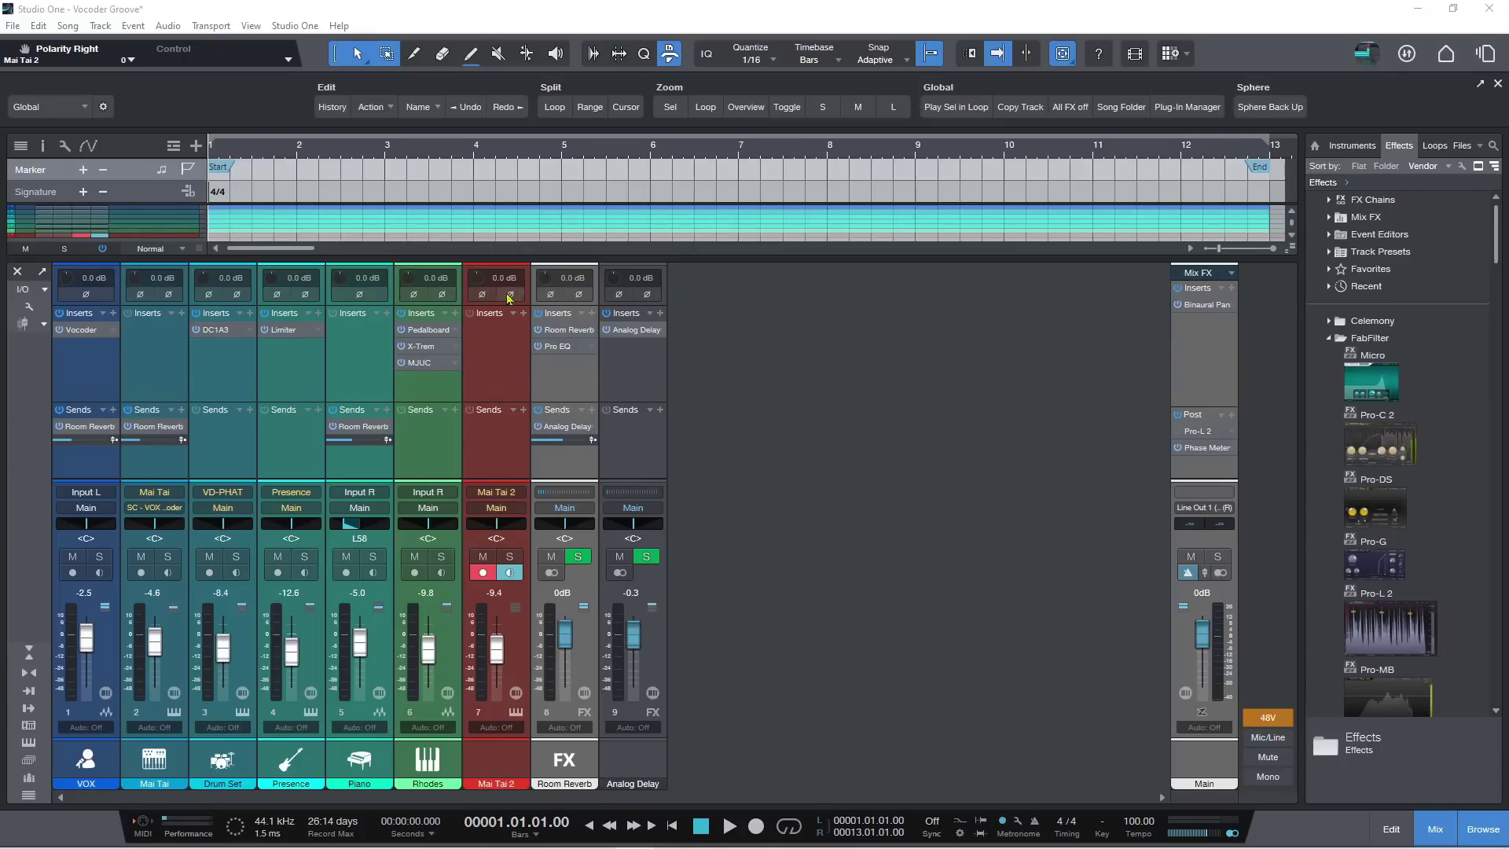
# - Toggle the console's Input controls component off and back on in the channel display options
pyautogui.click(28, 309)
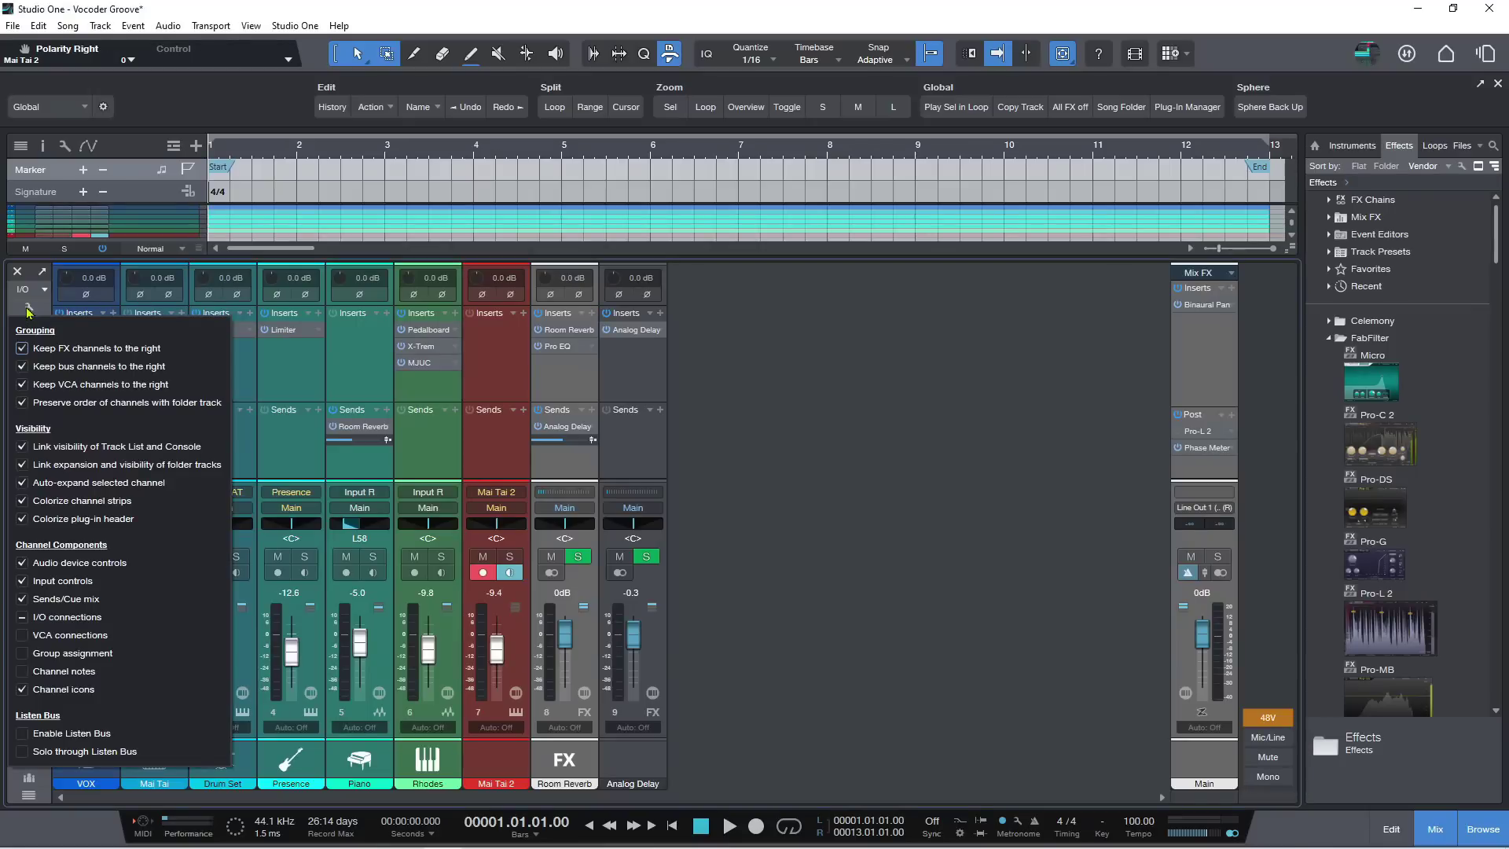
pyautogui.click(22, 581)
pyautogui.click(21, 581)
pyautogui.click(843, 468)
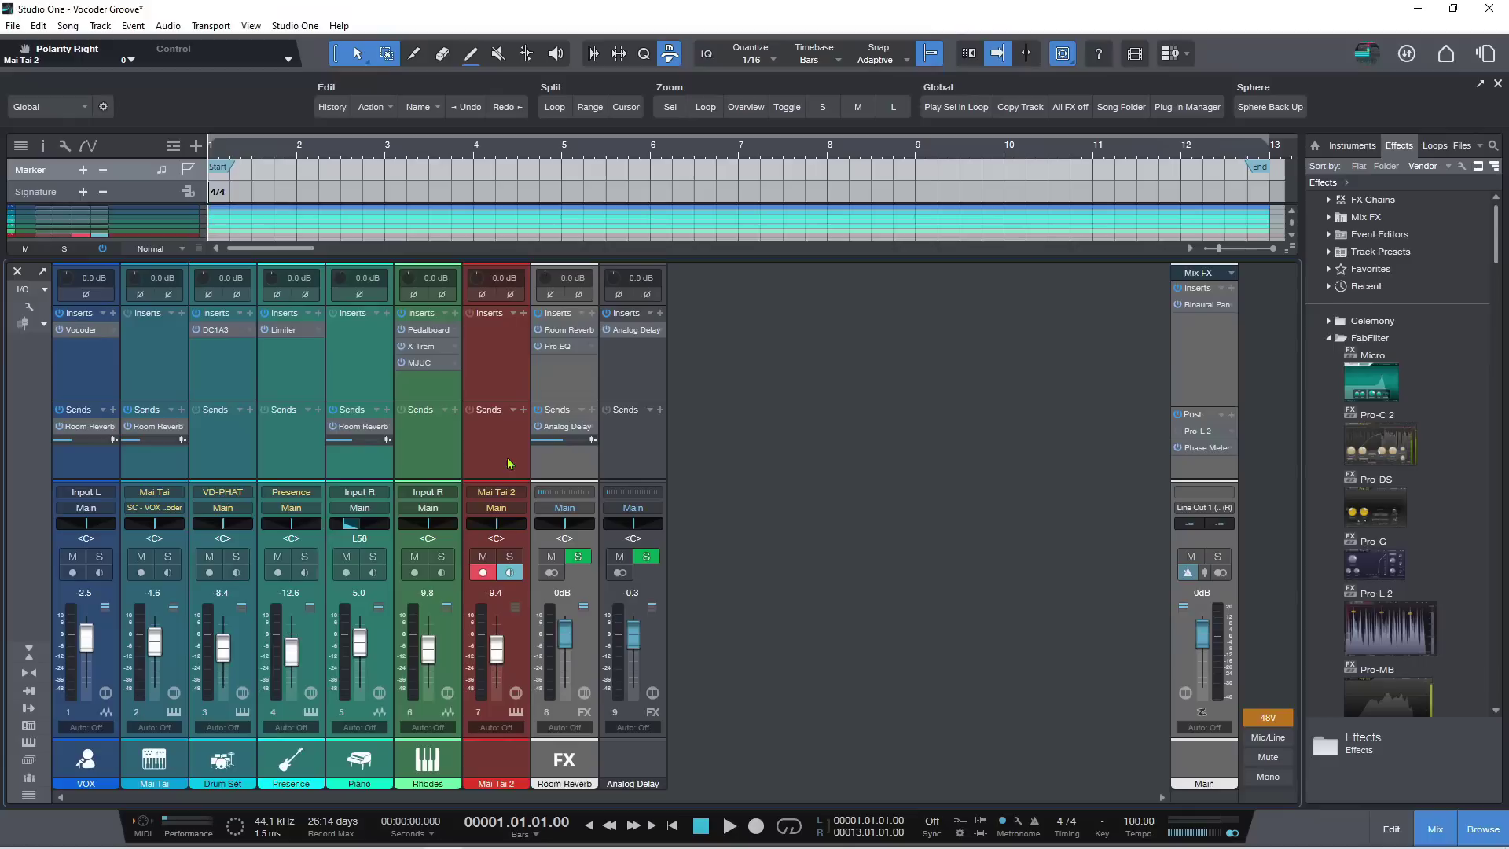
# - Toggle polarity on and off for the Mai Tai 2 channel, and for the Rhodes channel's sides individually and together
pyautogui.click(483, 296)
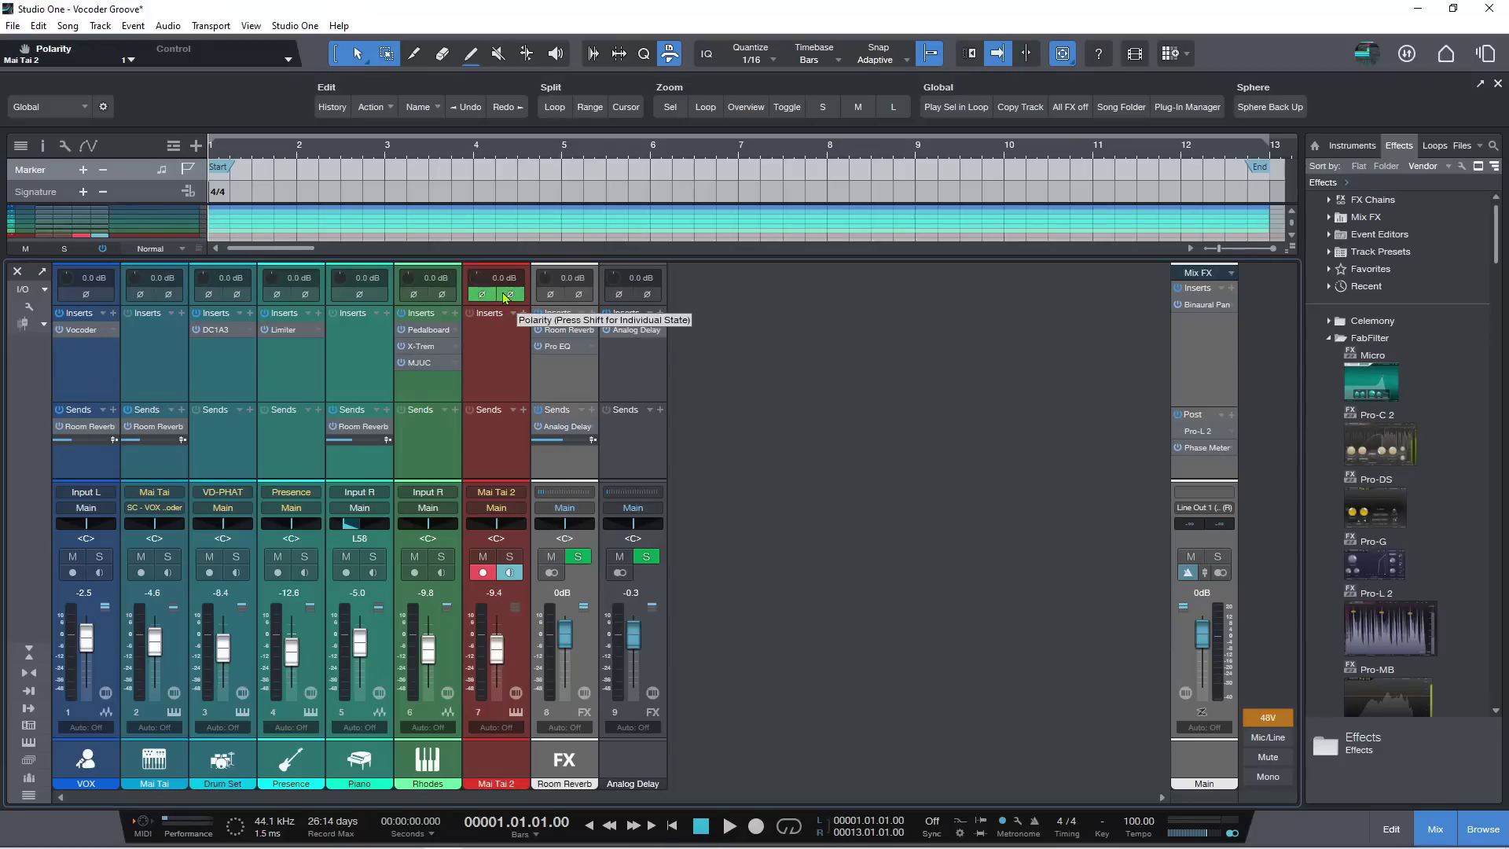
pyautogui.click(501, 296)
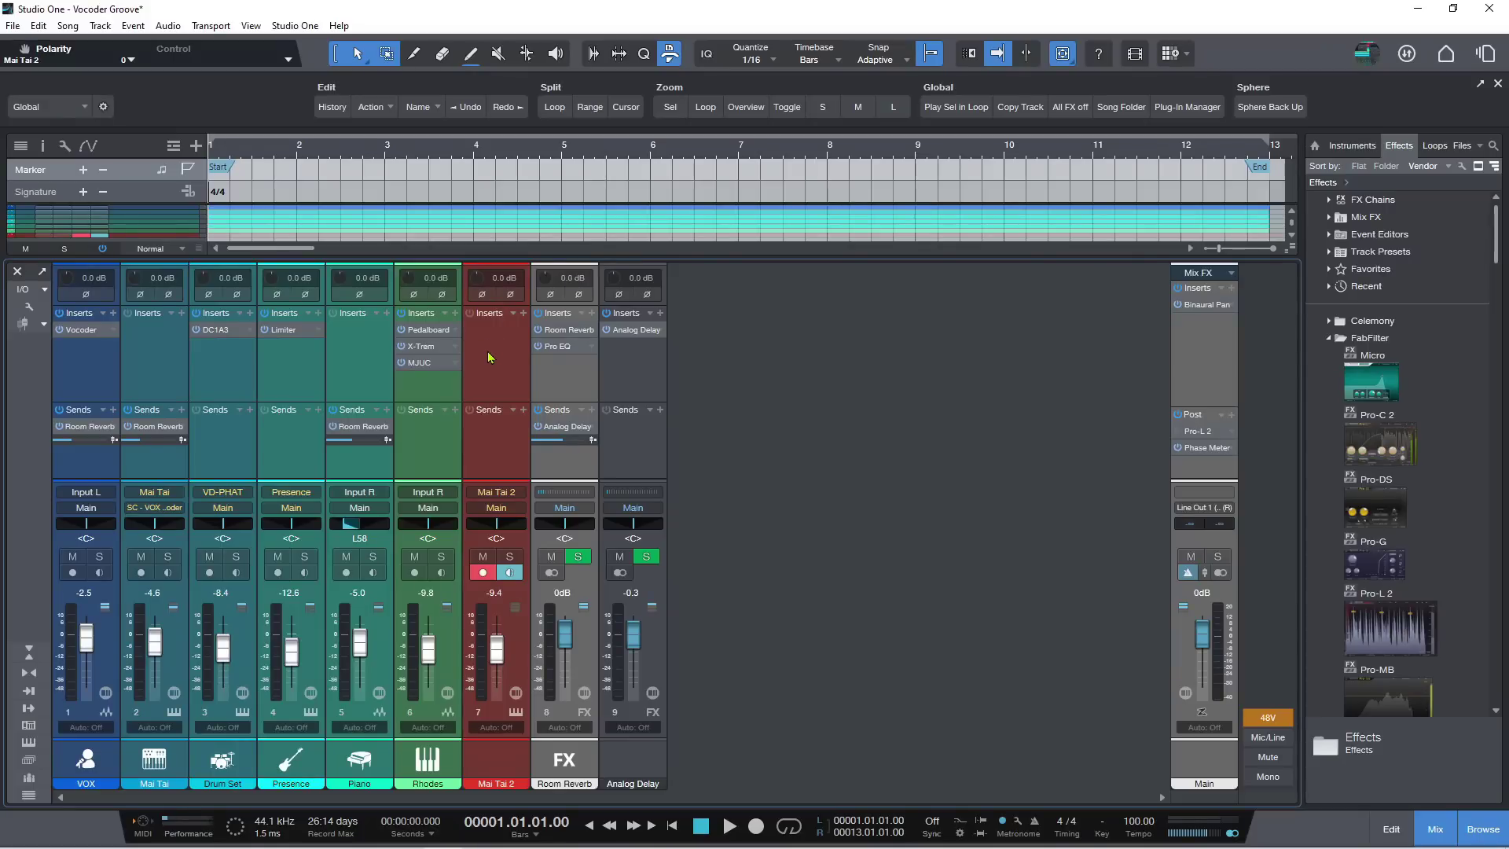
pyautogui.click(443, 296)
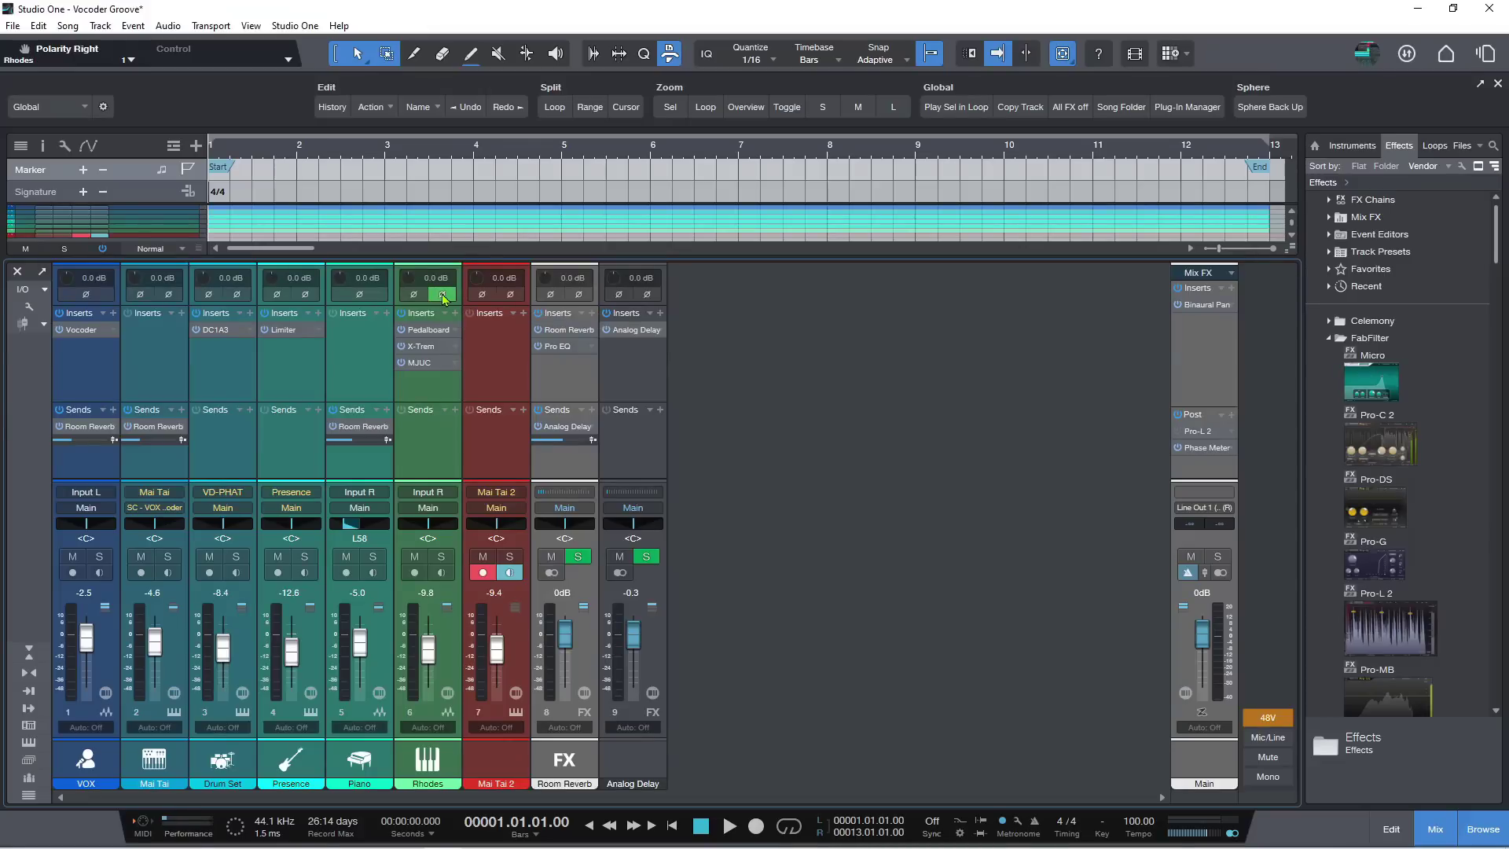
pyautogui.keyDown('shift'); pyautogui.click(443, 296); pyautogui.keyUp('shift')
pyautogui.keyDown('shift'); pyautogui.click(418, 296); pyautogui.keyUp('shift')
pyautogui.keyDown('shift'); pyautogui.click(418, 296); pyautogui.keyUp('shift')
pyautogui.click(439, 297)
pyautogui.click(440, 299)
# - Set the arrangement's auto zoom mode to Auto Zoom Full and hide the console
pyautogui.rightClick(1073, 63)
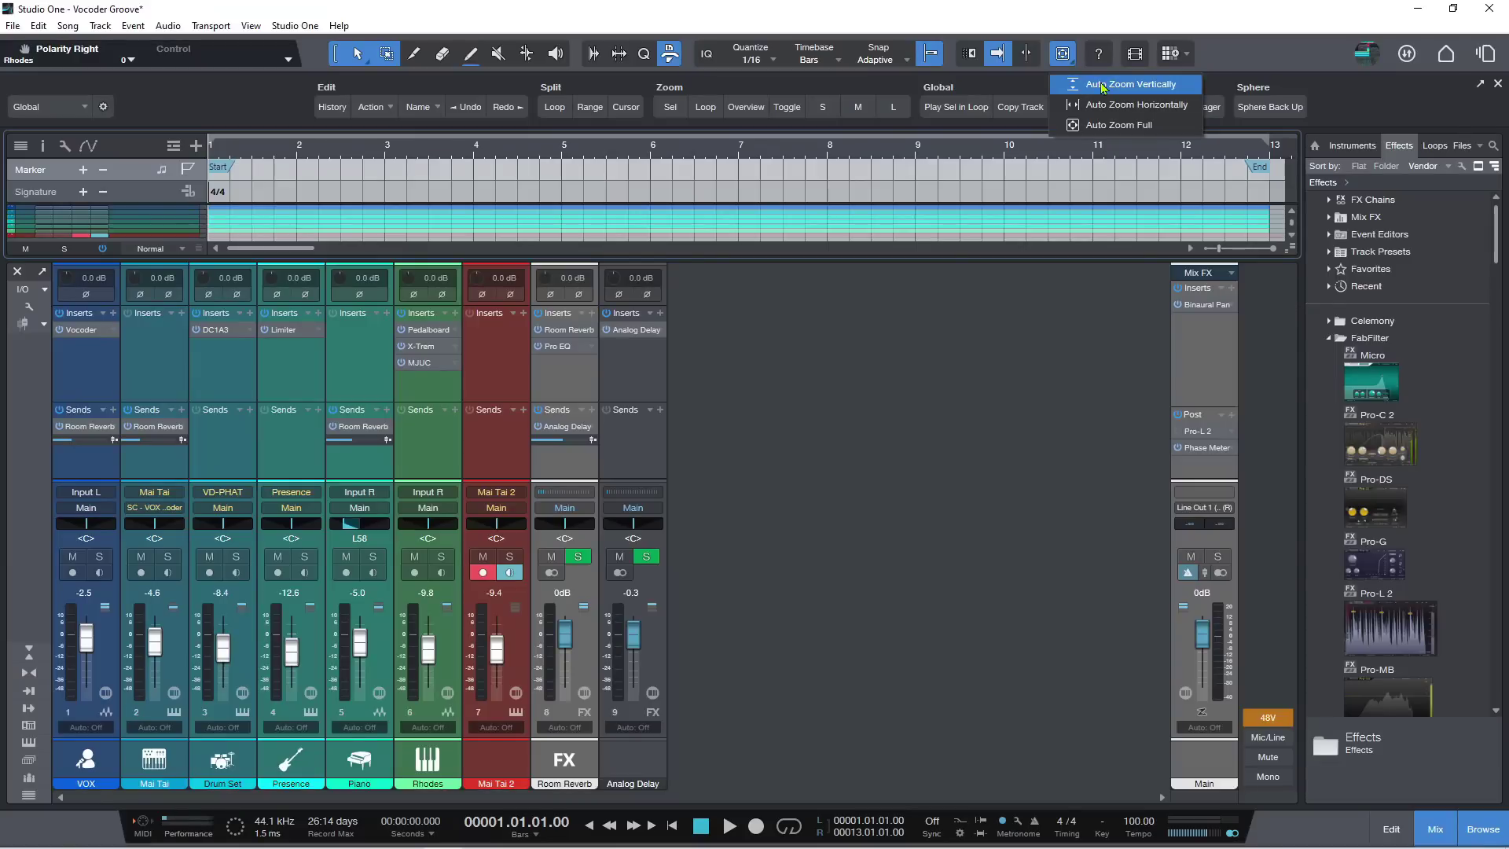
pyautogui.click(1111, 126)
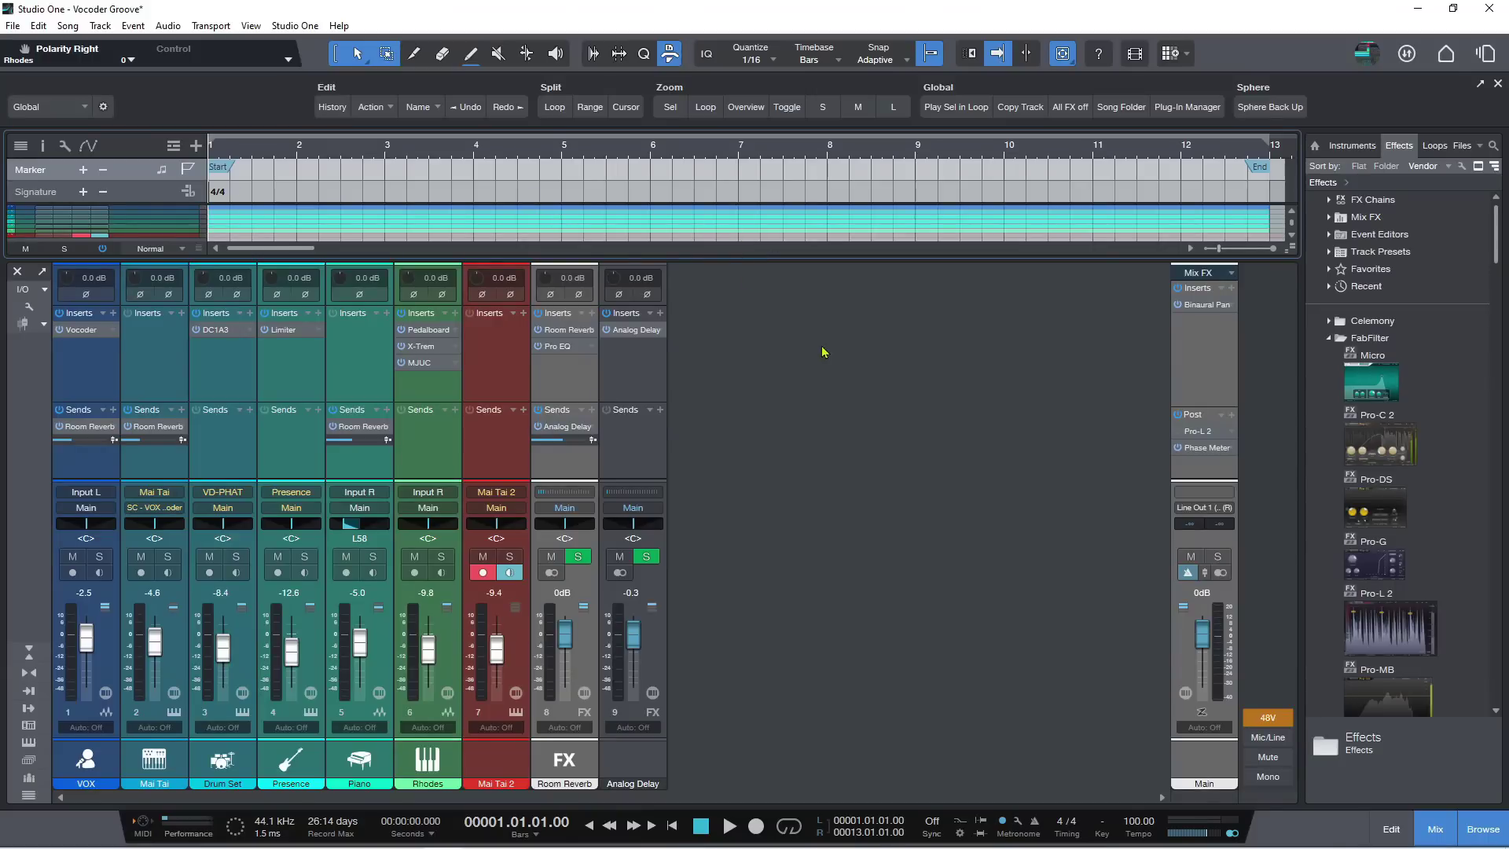
pyautogui.press('F3')
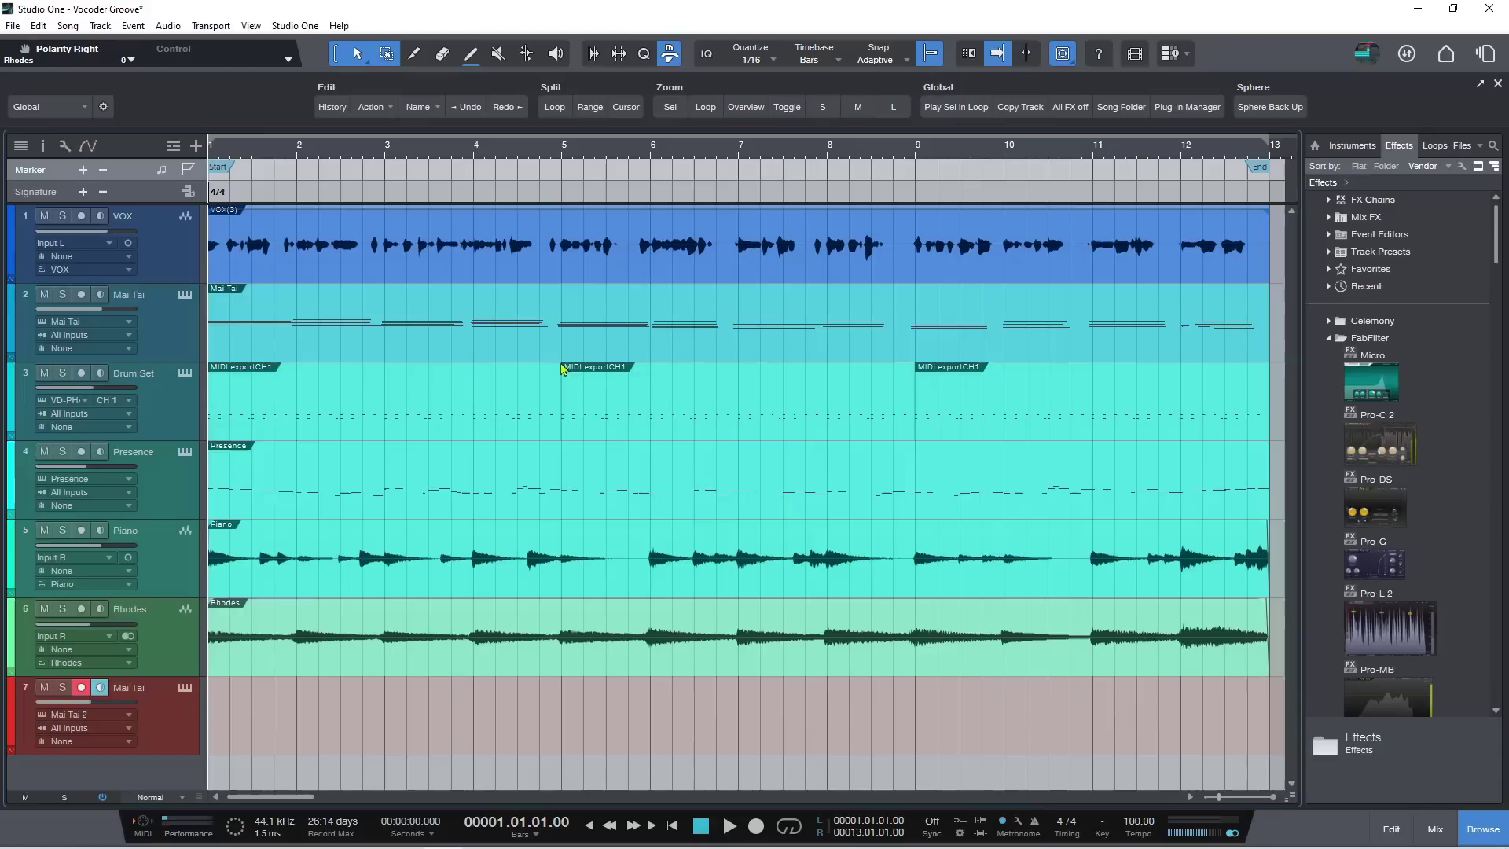
# - Toggle the browser off and on, and the inspector on and off, to test the arrangement's automatic zoom
pyautogui.click(1496, 837)
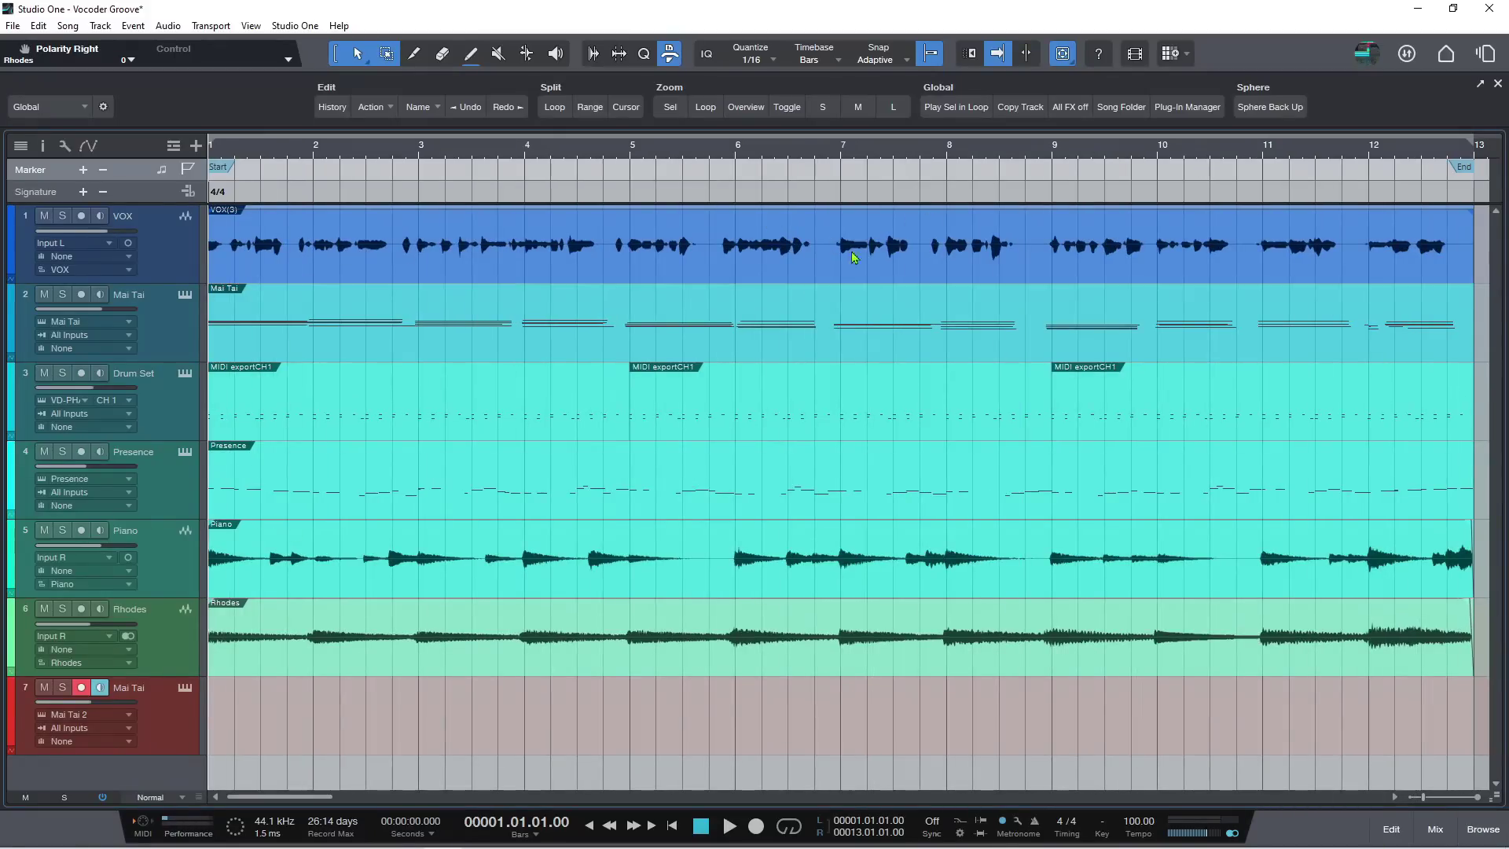
pyautogui.click(1493, 829)
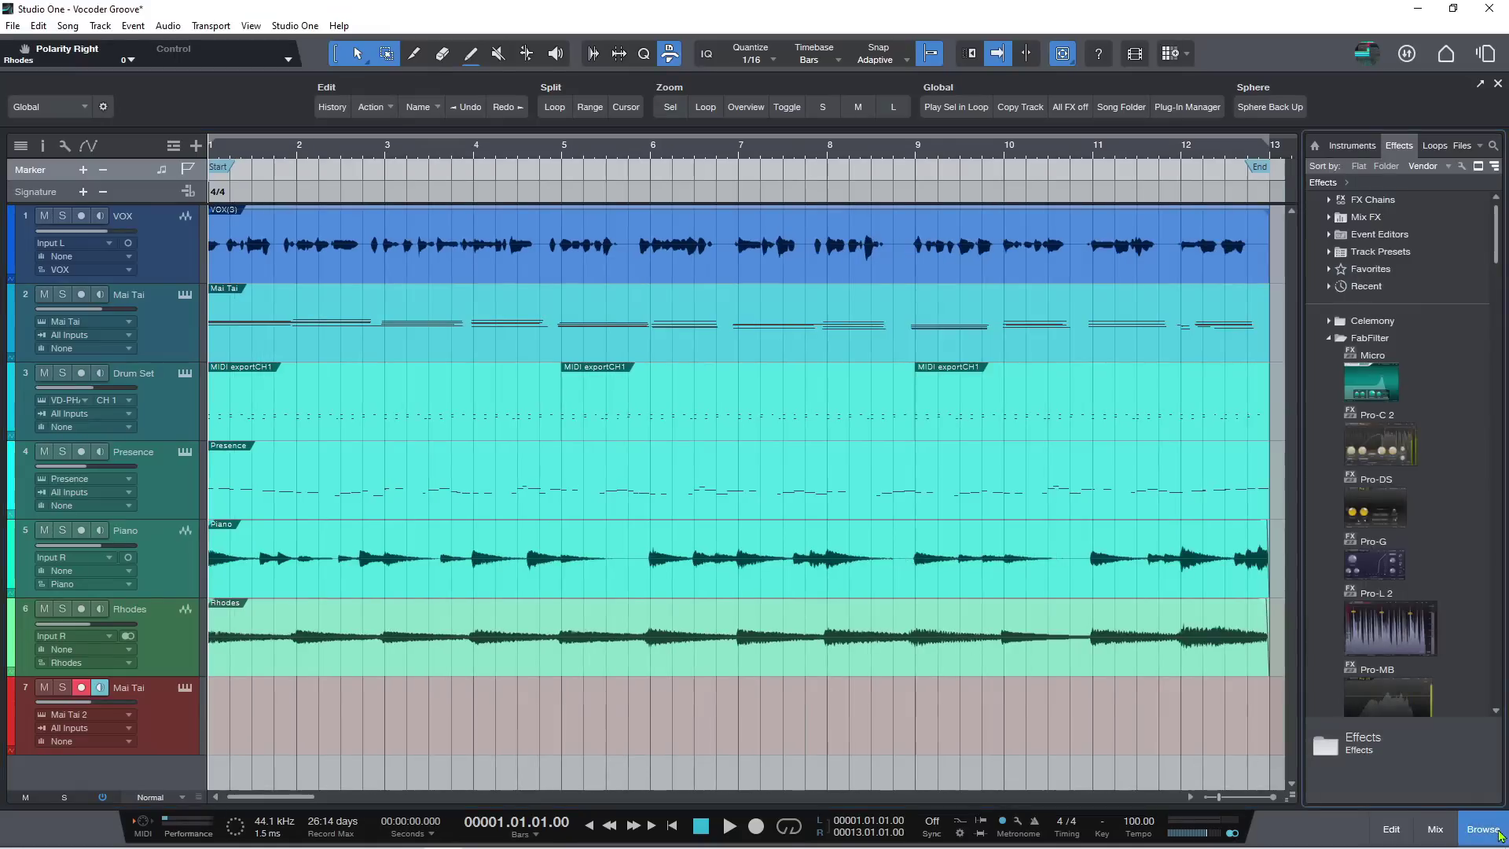
pyautogui.click(43, 146)
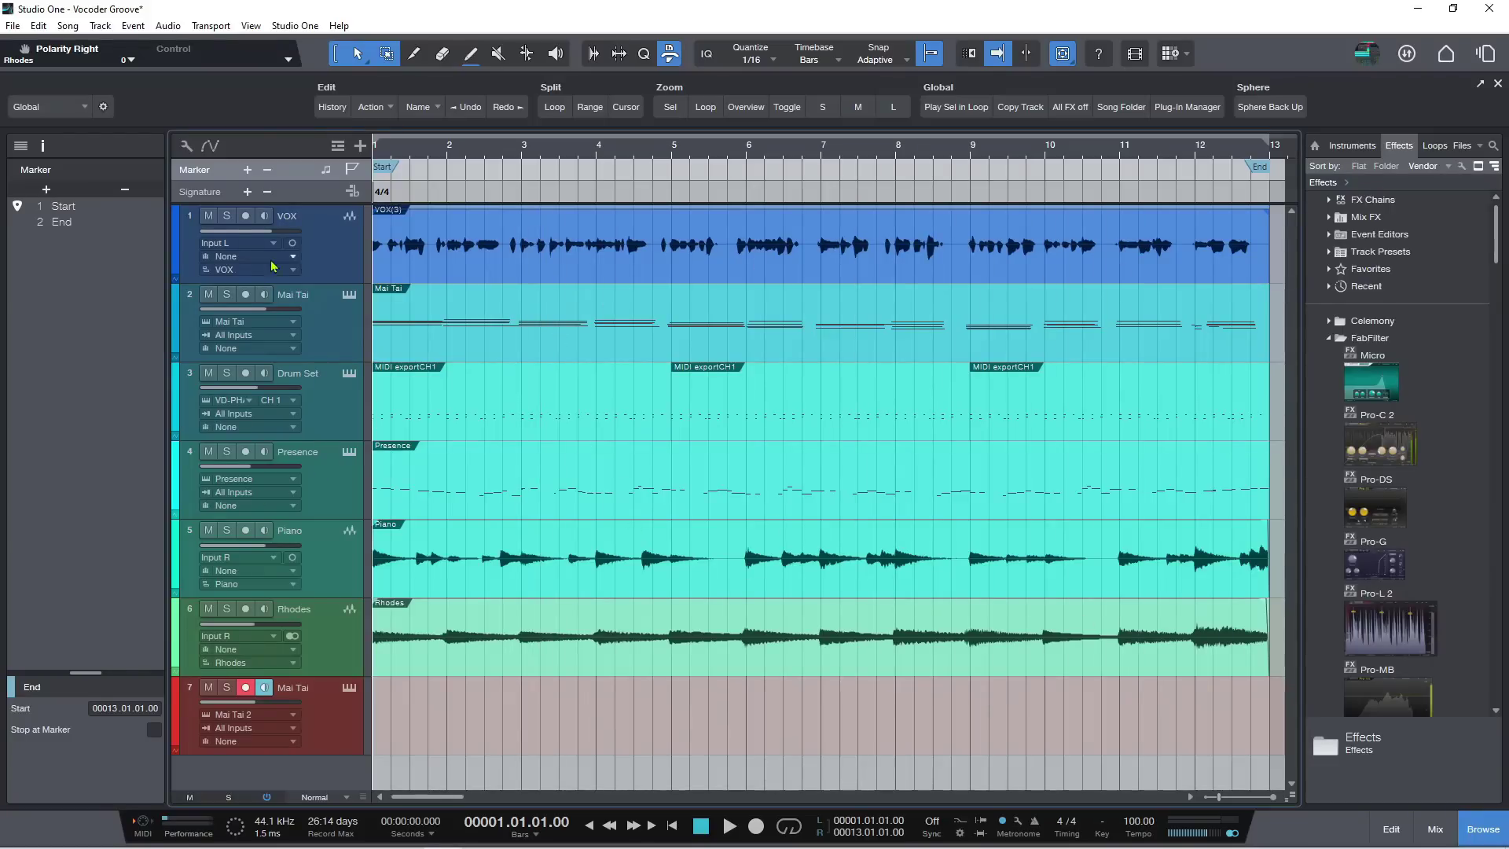
pyautogui.click(45, 147)
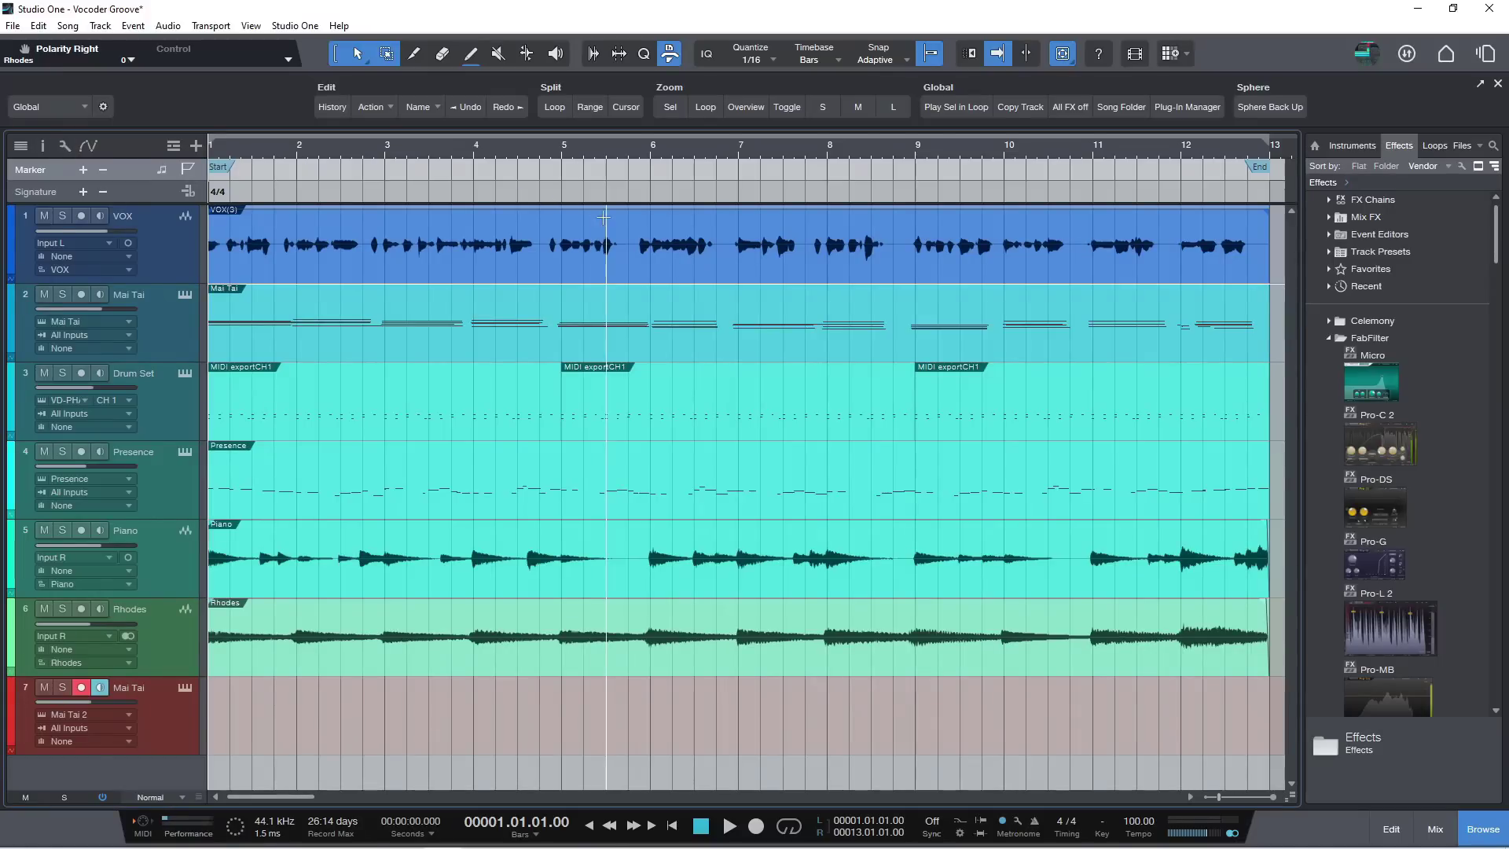
# - Show and hide the console repeatedly to test the automatic zoom of the tracks, ending with it hidden
pyautogui.press('F3')
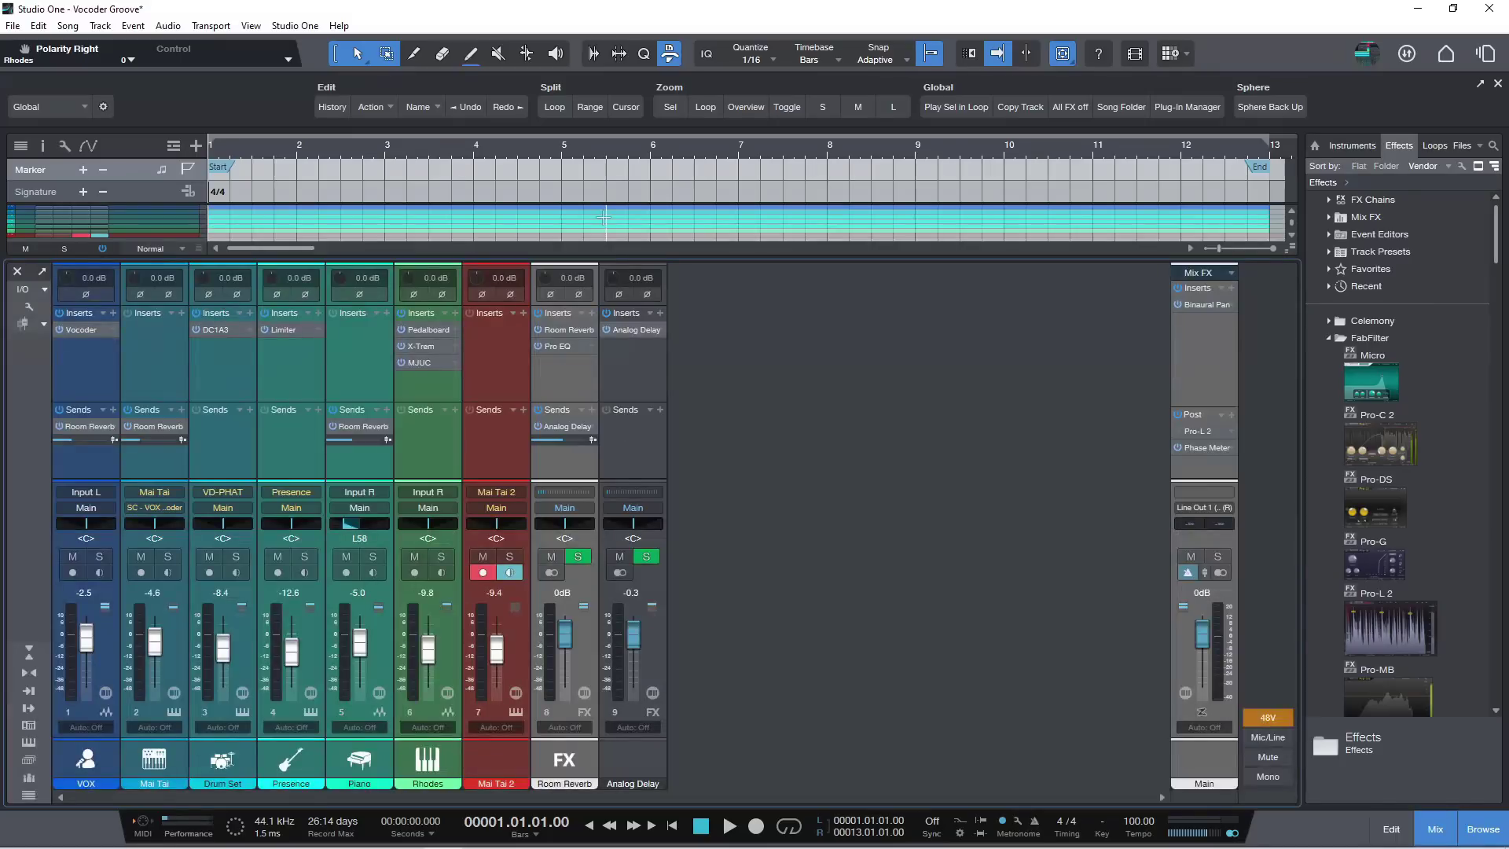
pyautogui.press('F3')
pyautogui.press('F3')
pyautogui.press('F3')
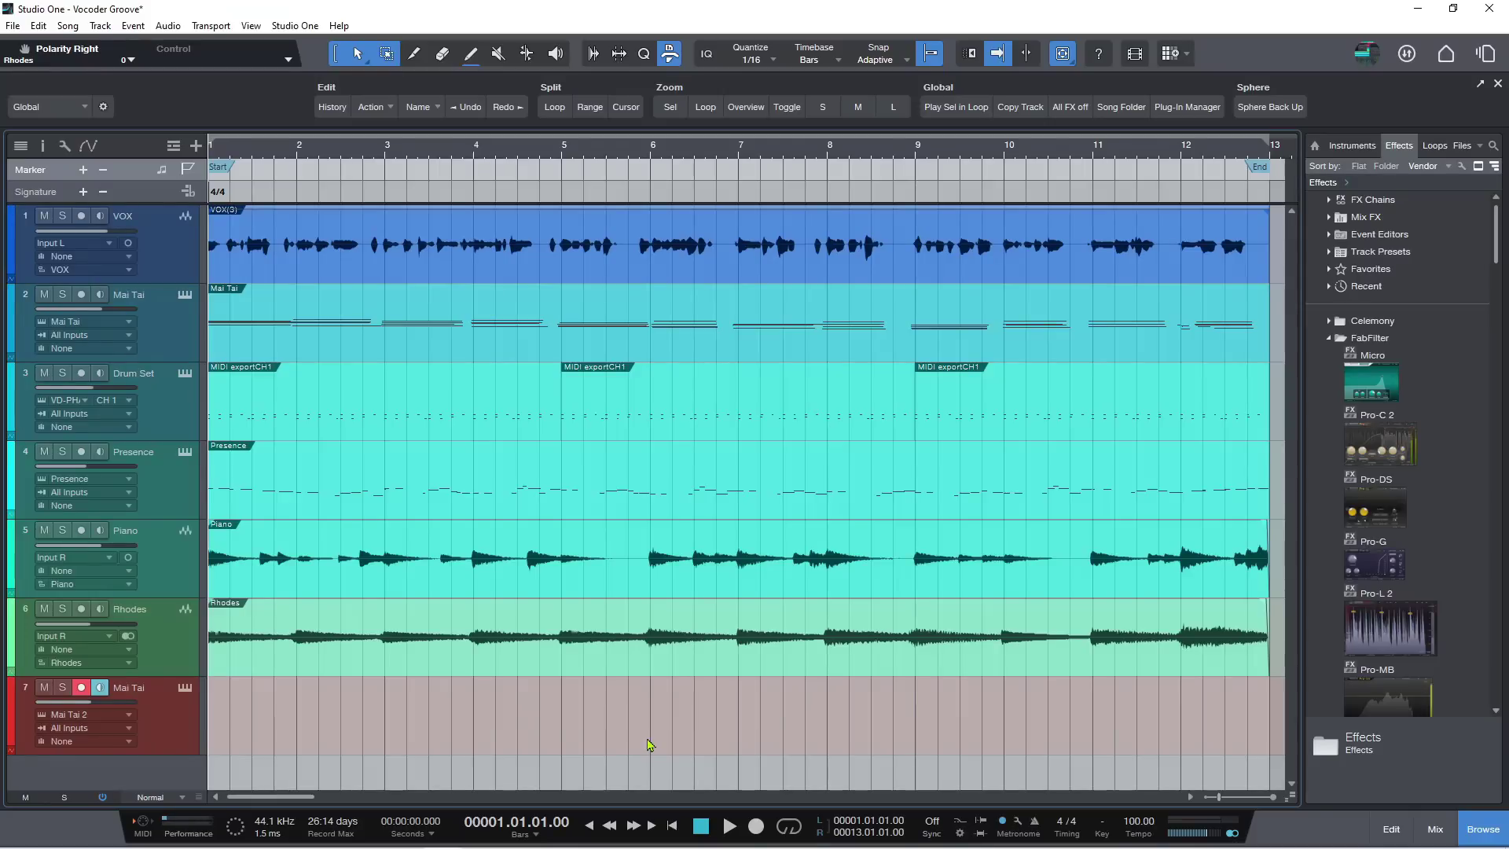
pyautogui.press('F3')
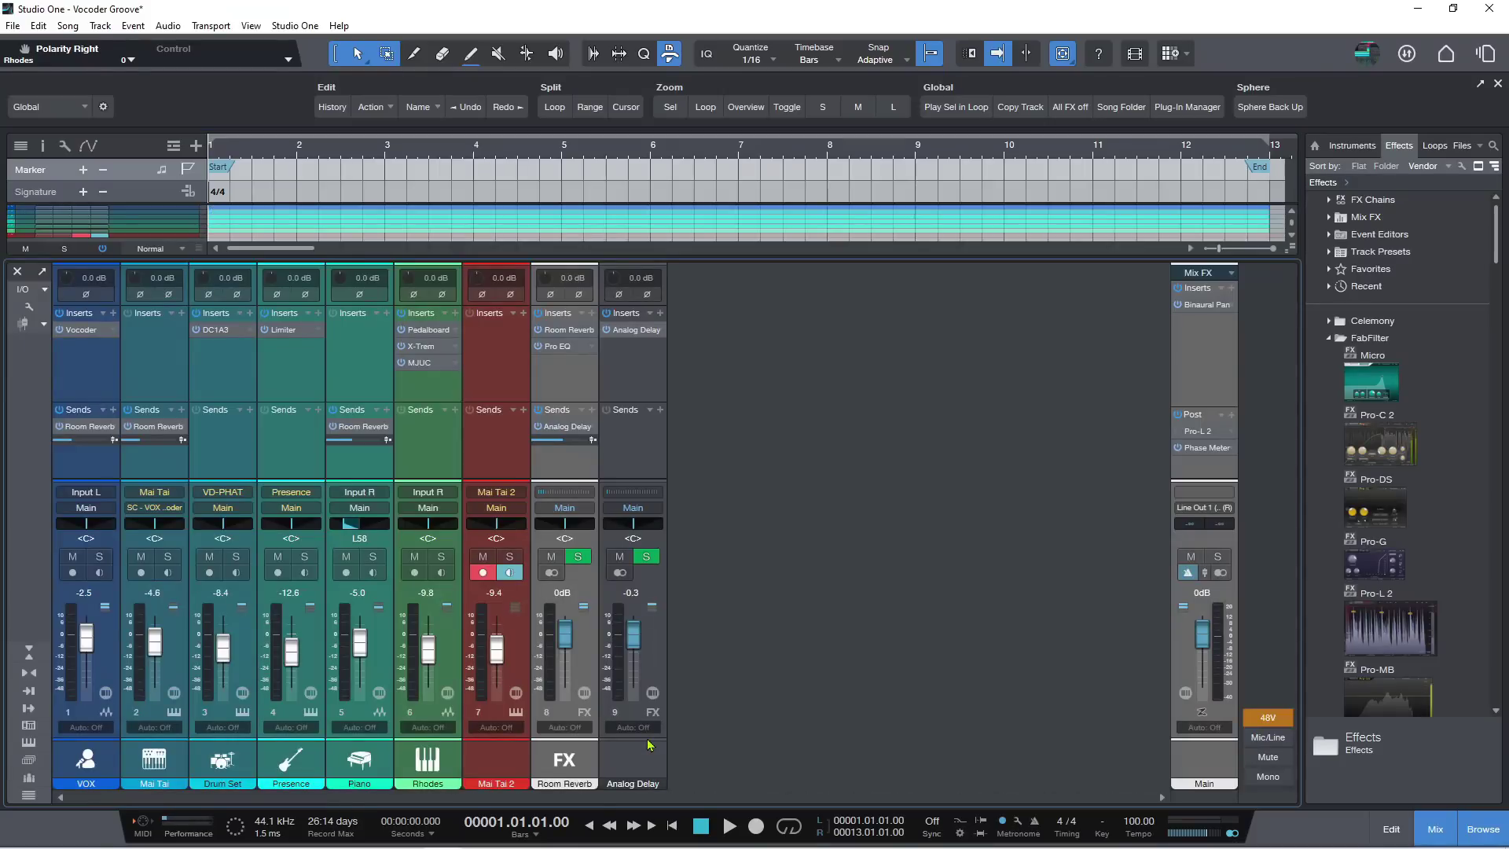
pyautogui.press('F3')
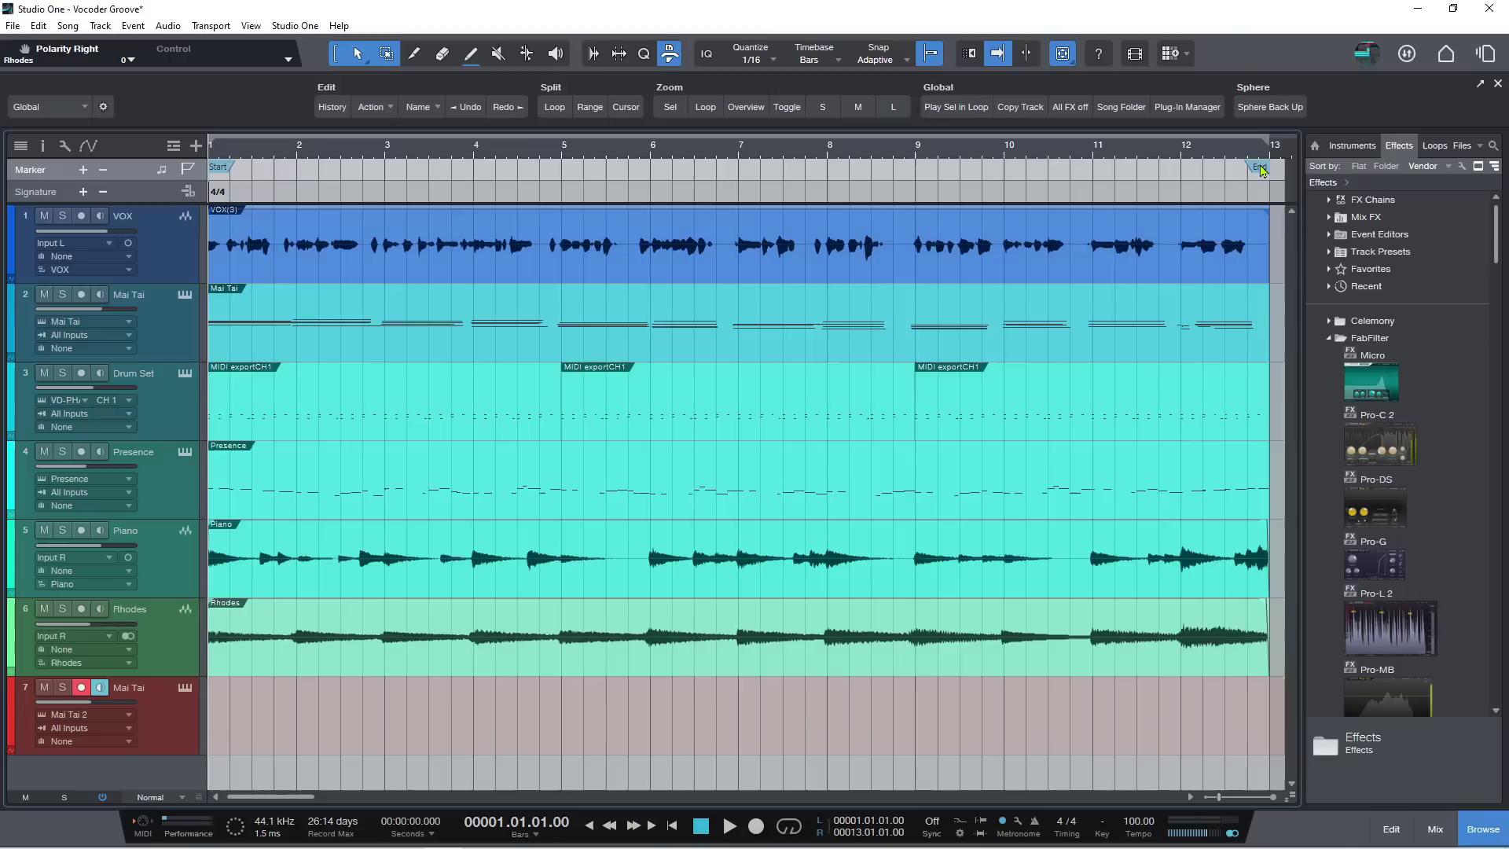
# - Check the End marker's Stop at Marker option and play the song from bar 9 to the End marker, returning to the start
pyautogui.rightClick(1261, 171)
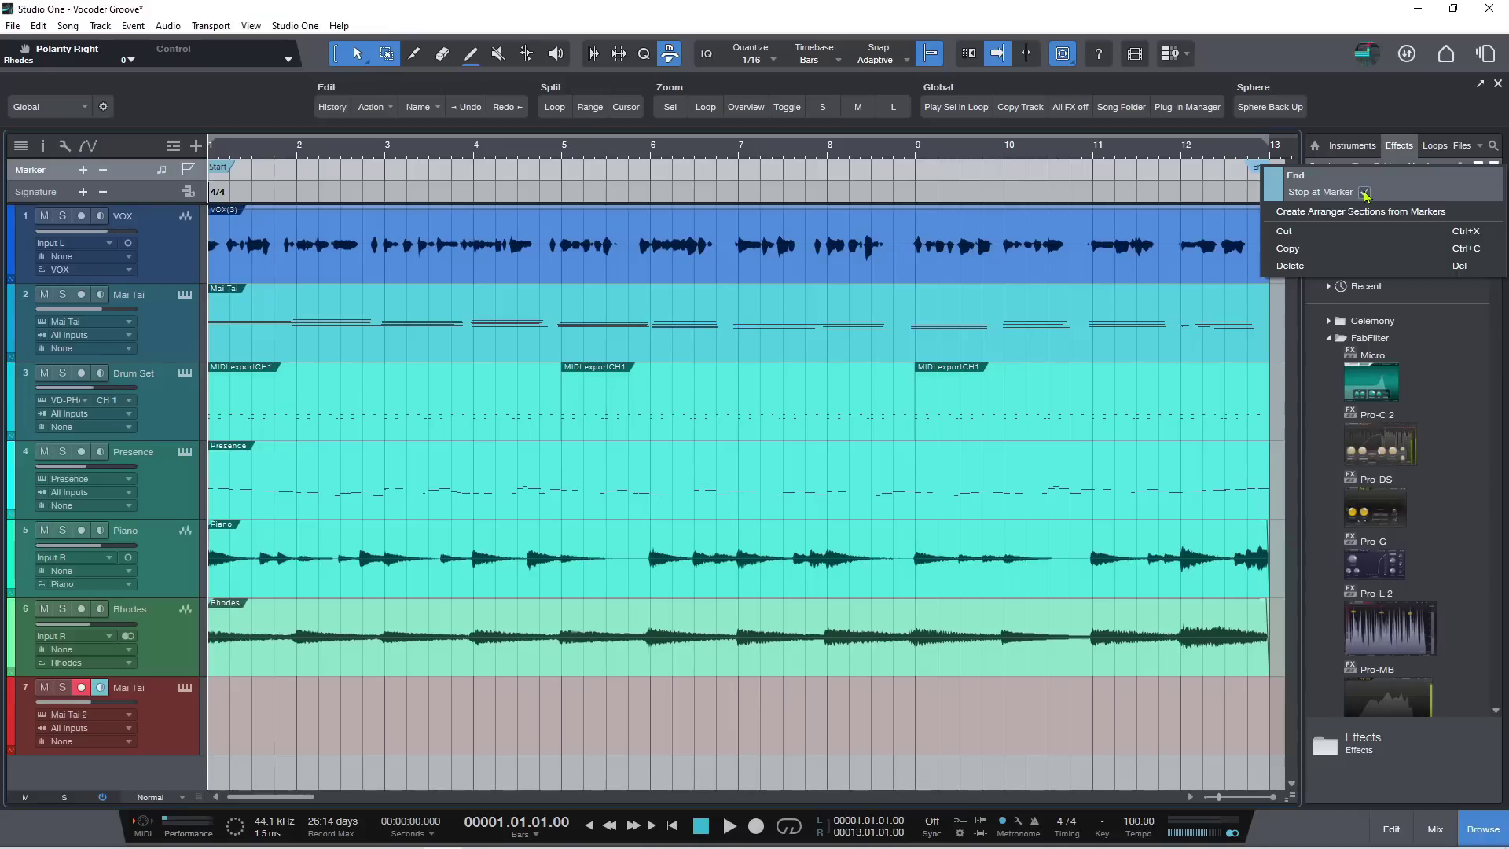
pyautogui.click(1174, 182)
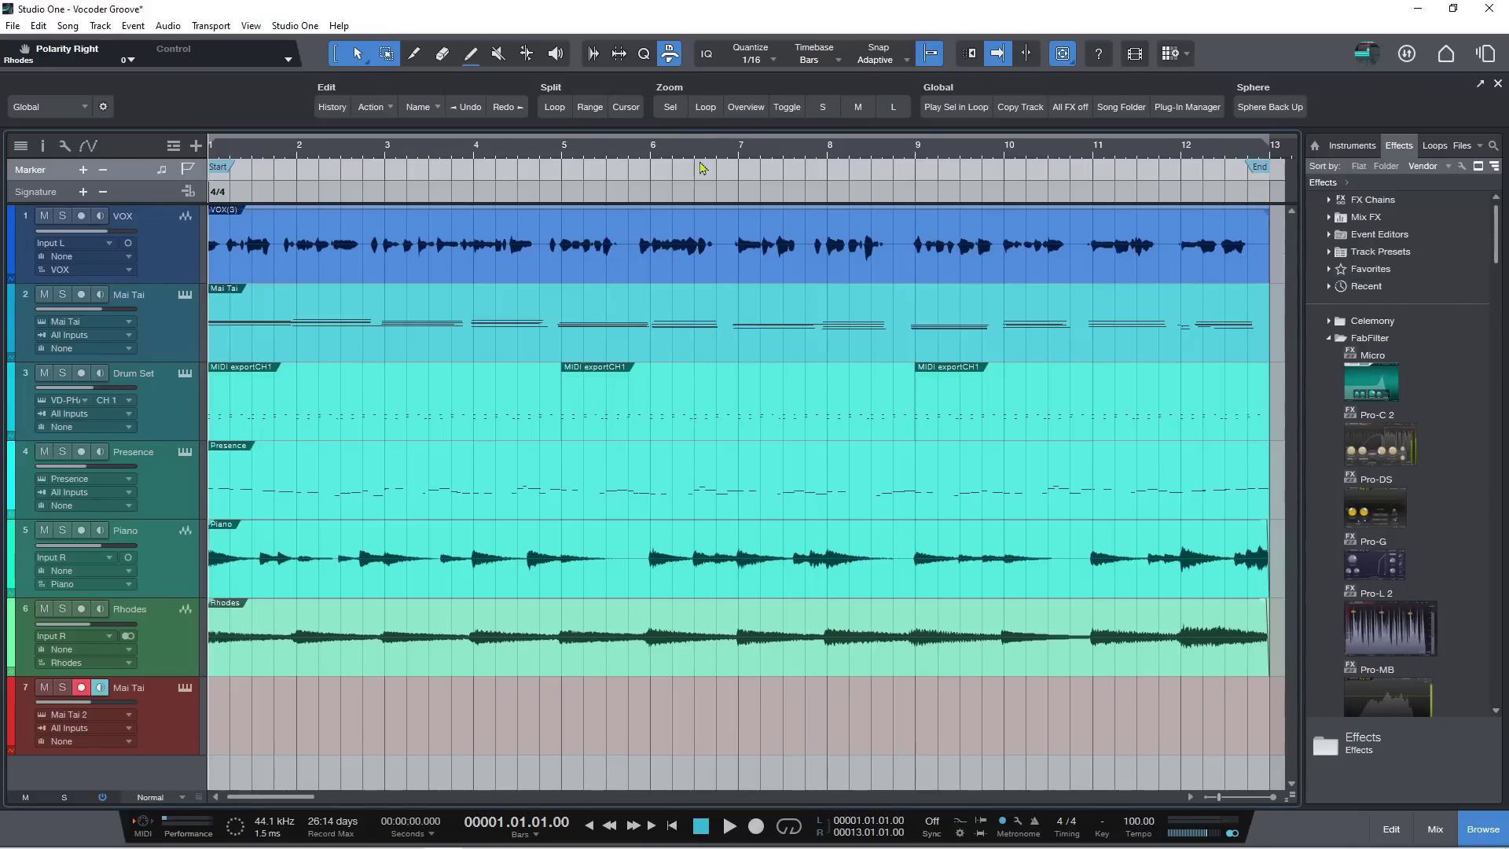
pyautogui.click(915, 151)
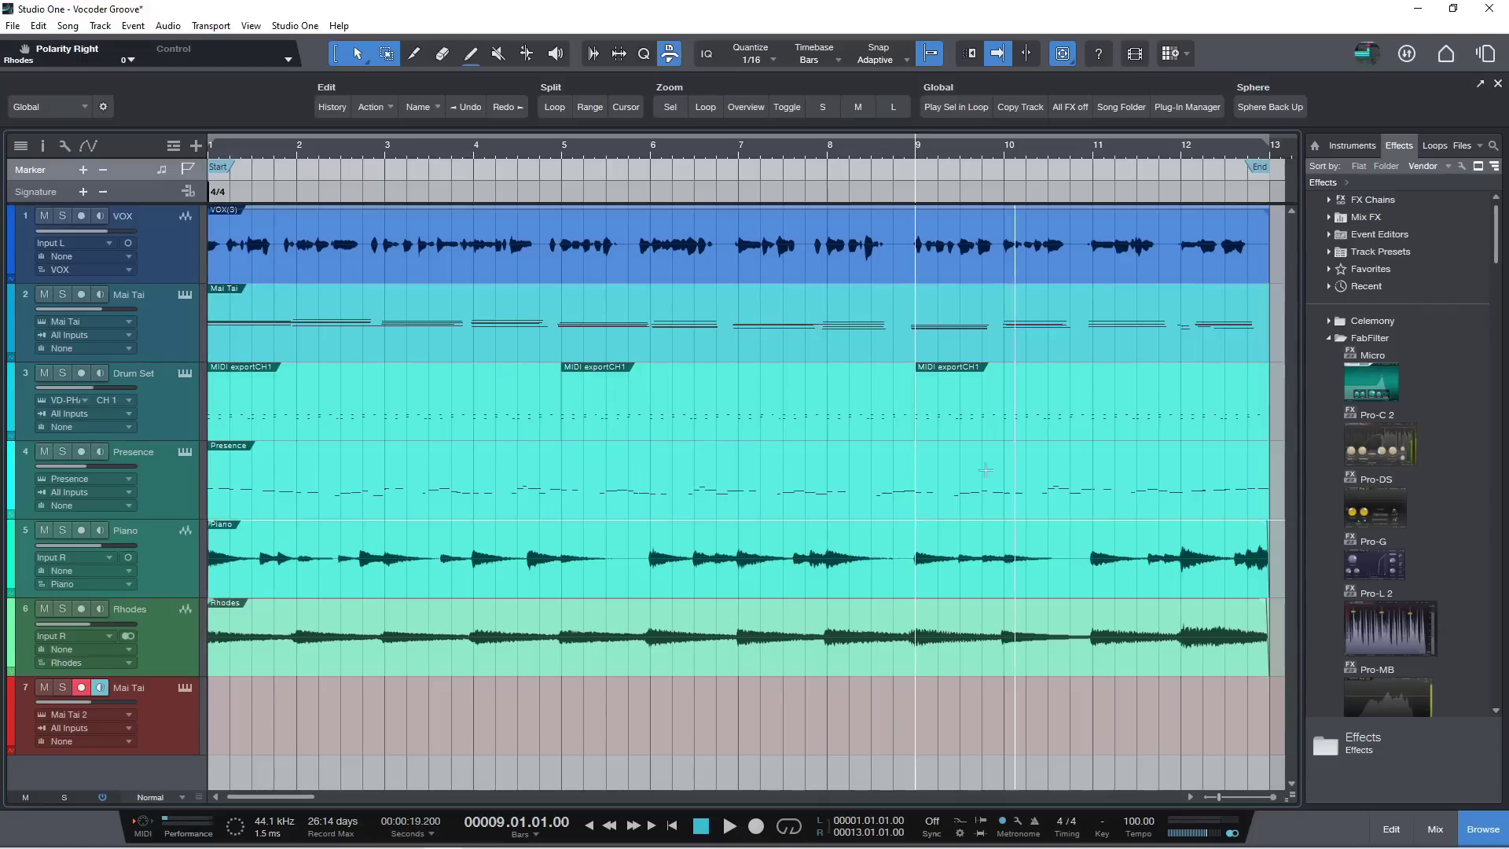
pyautogui.press('space')
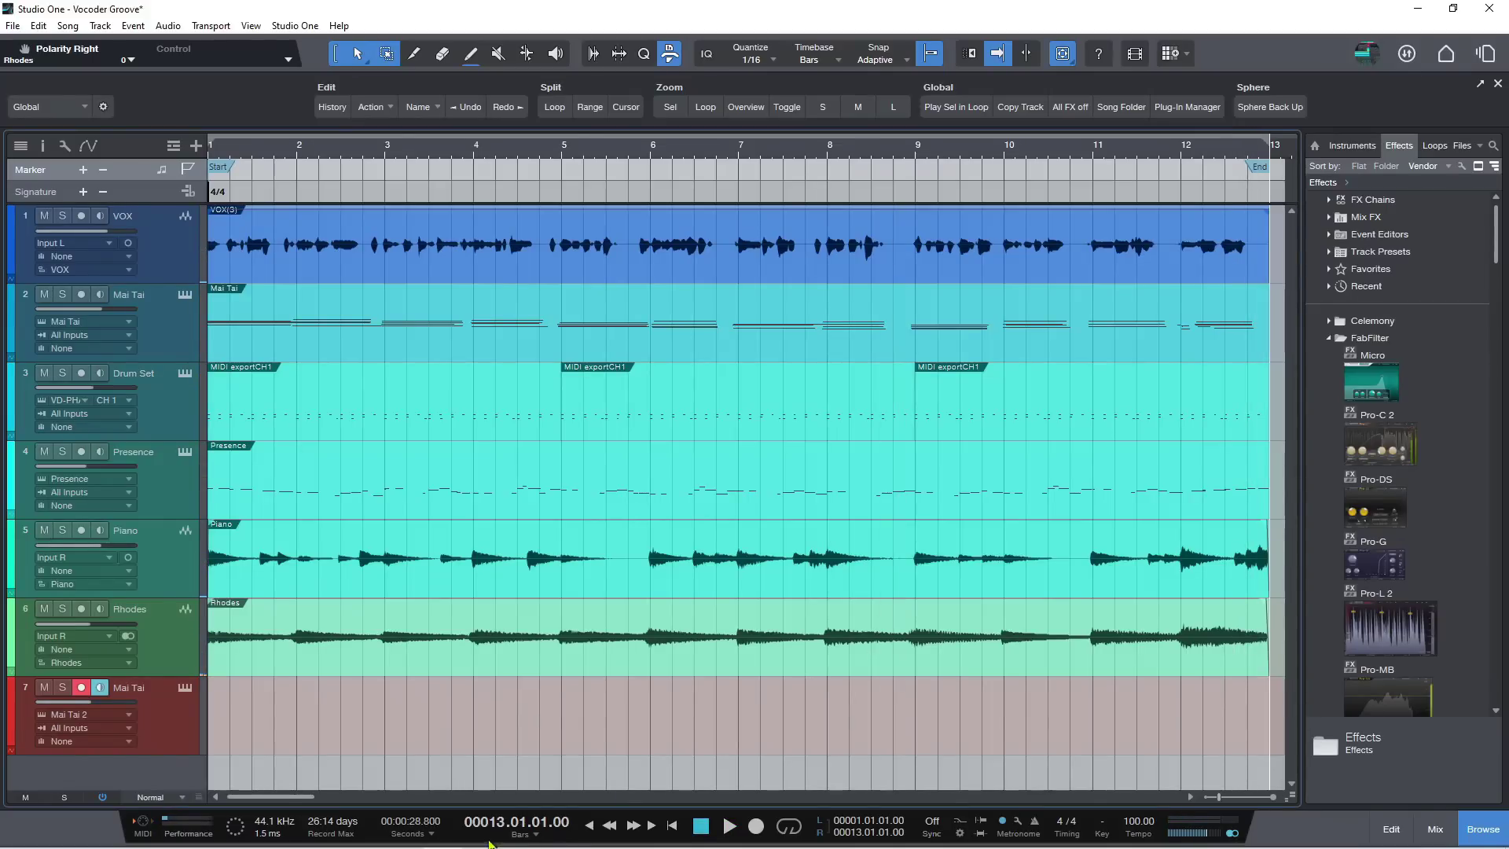
pyautogui.press('Home')
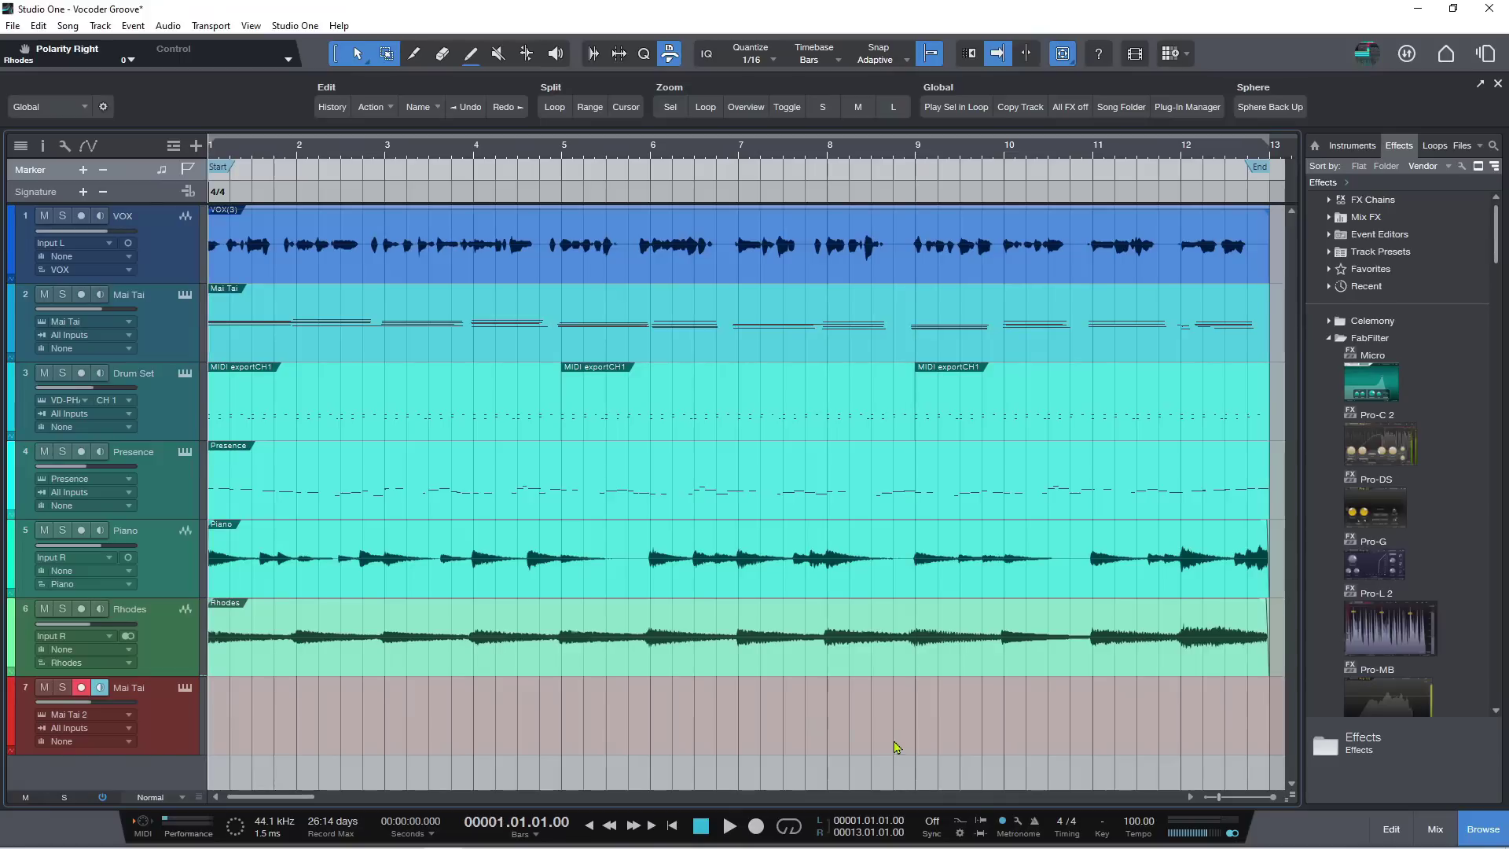
pyautogui.rightClick(1255, 174)
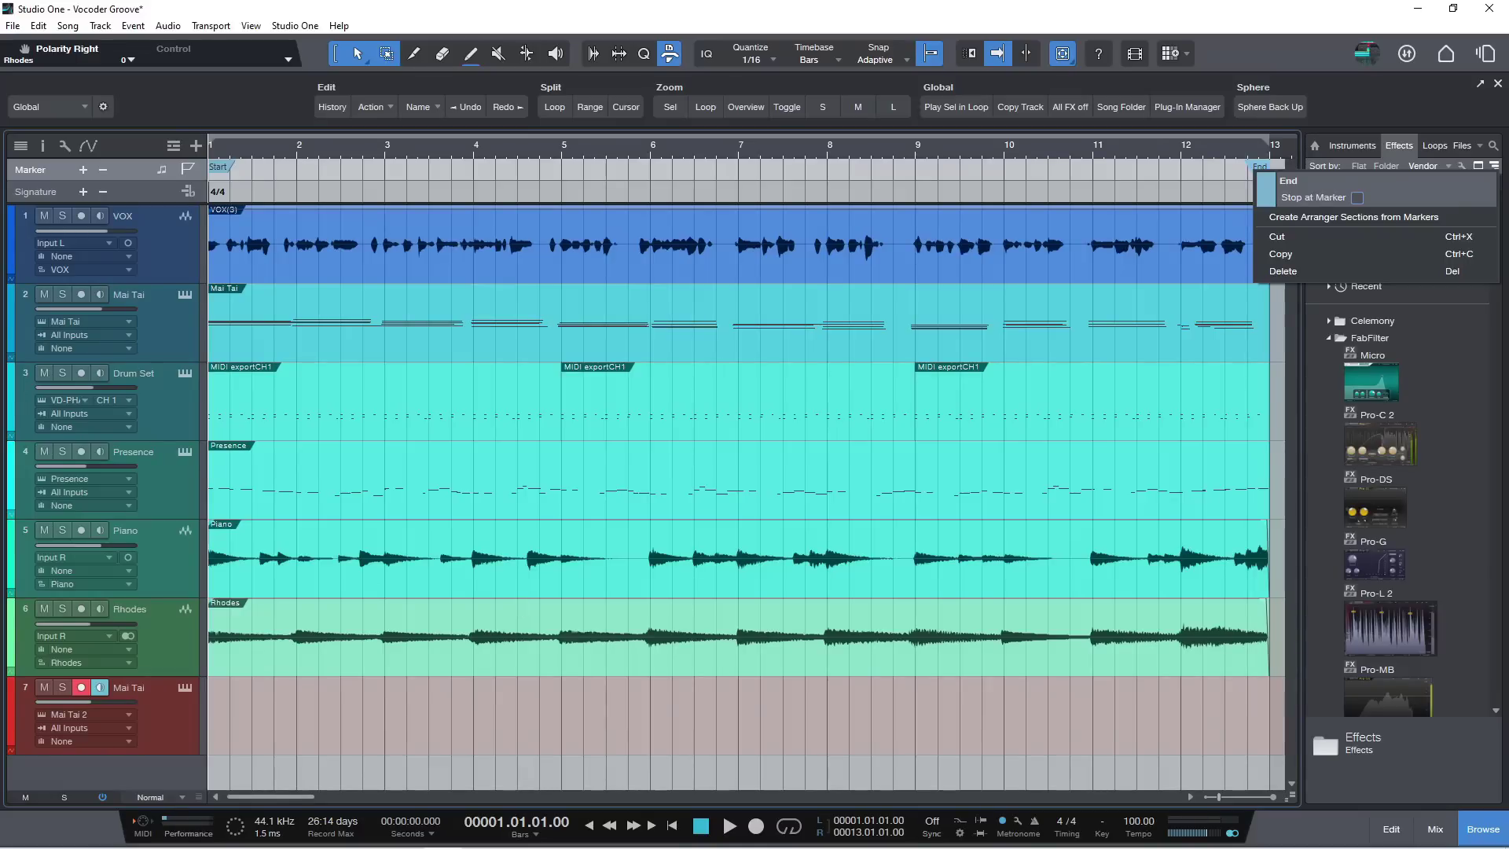
pyautogui.click(910, 183)
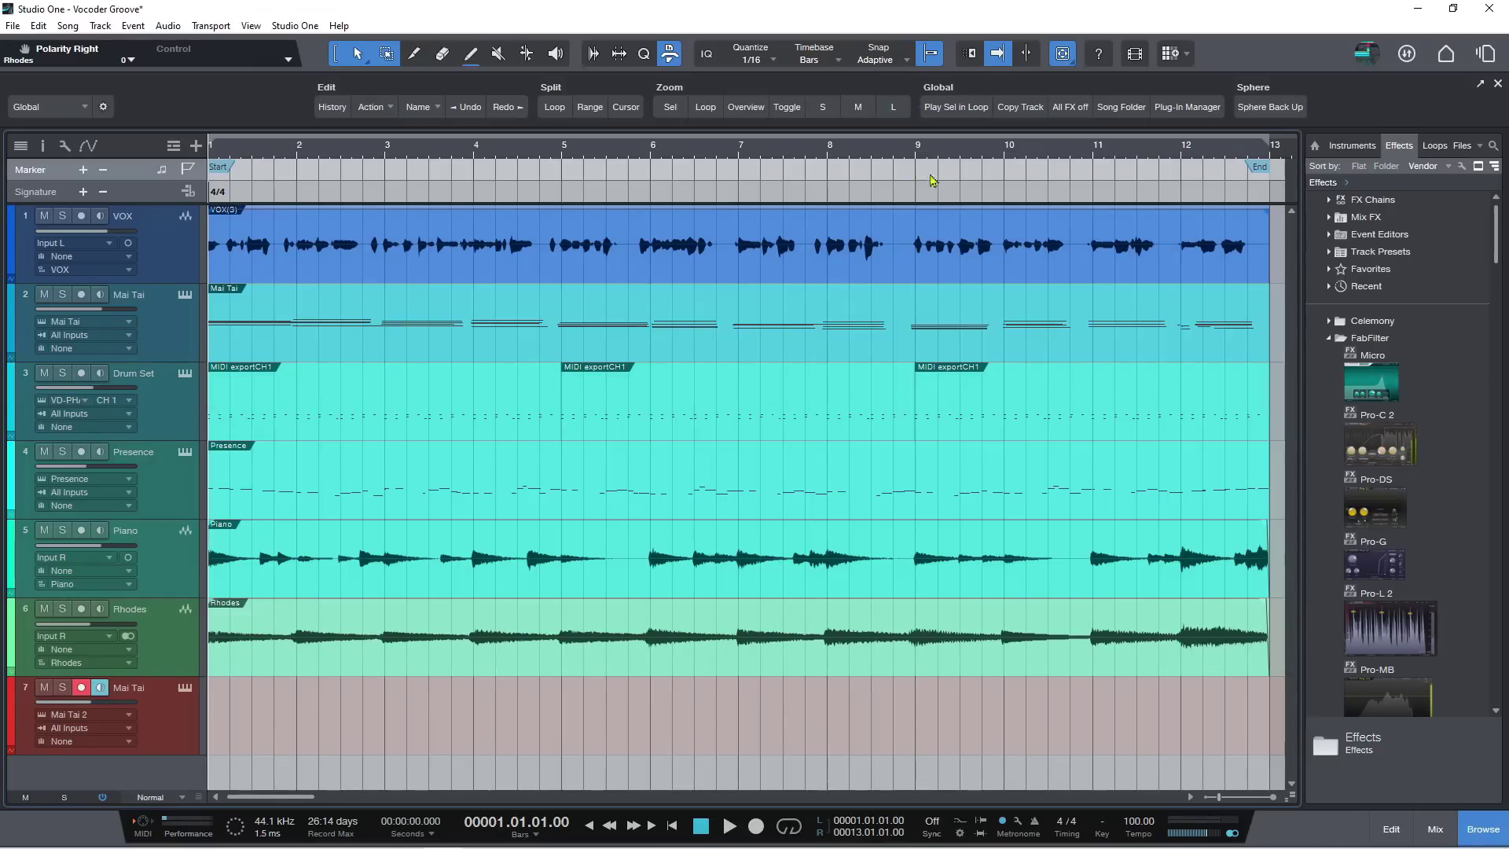
# - Switch to the song Crossfades Across Range Test and play its Rhodes track from the start
pyautogui.click(1485, 54)
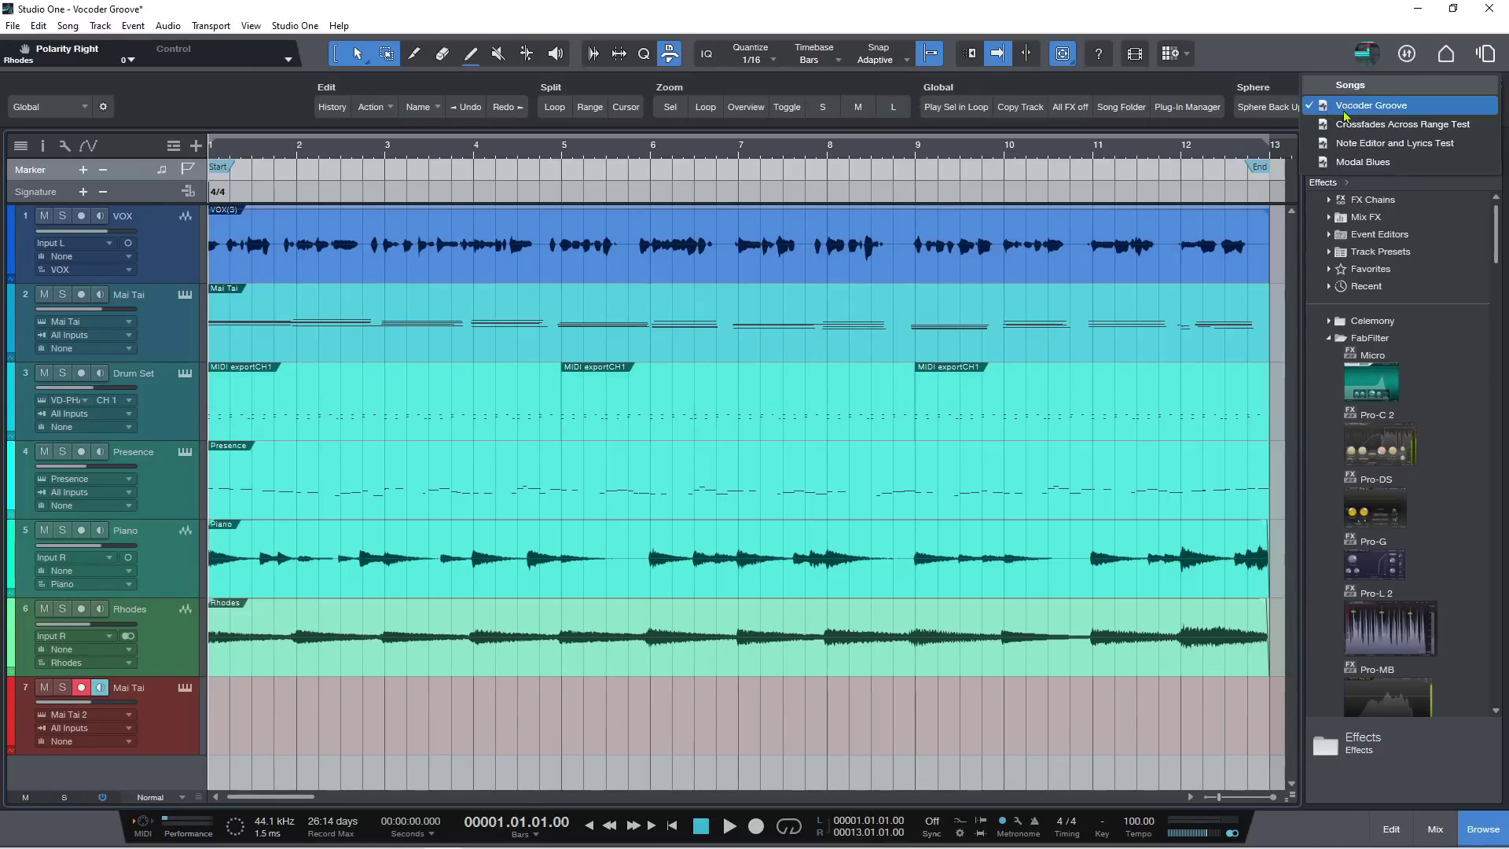
pyautogui.click(1403, 124)
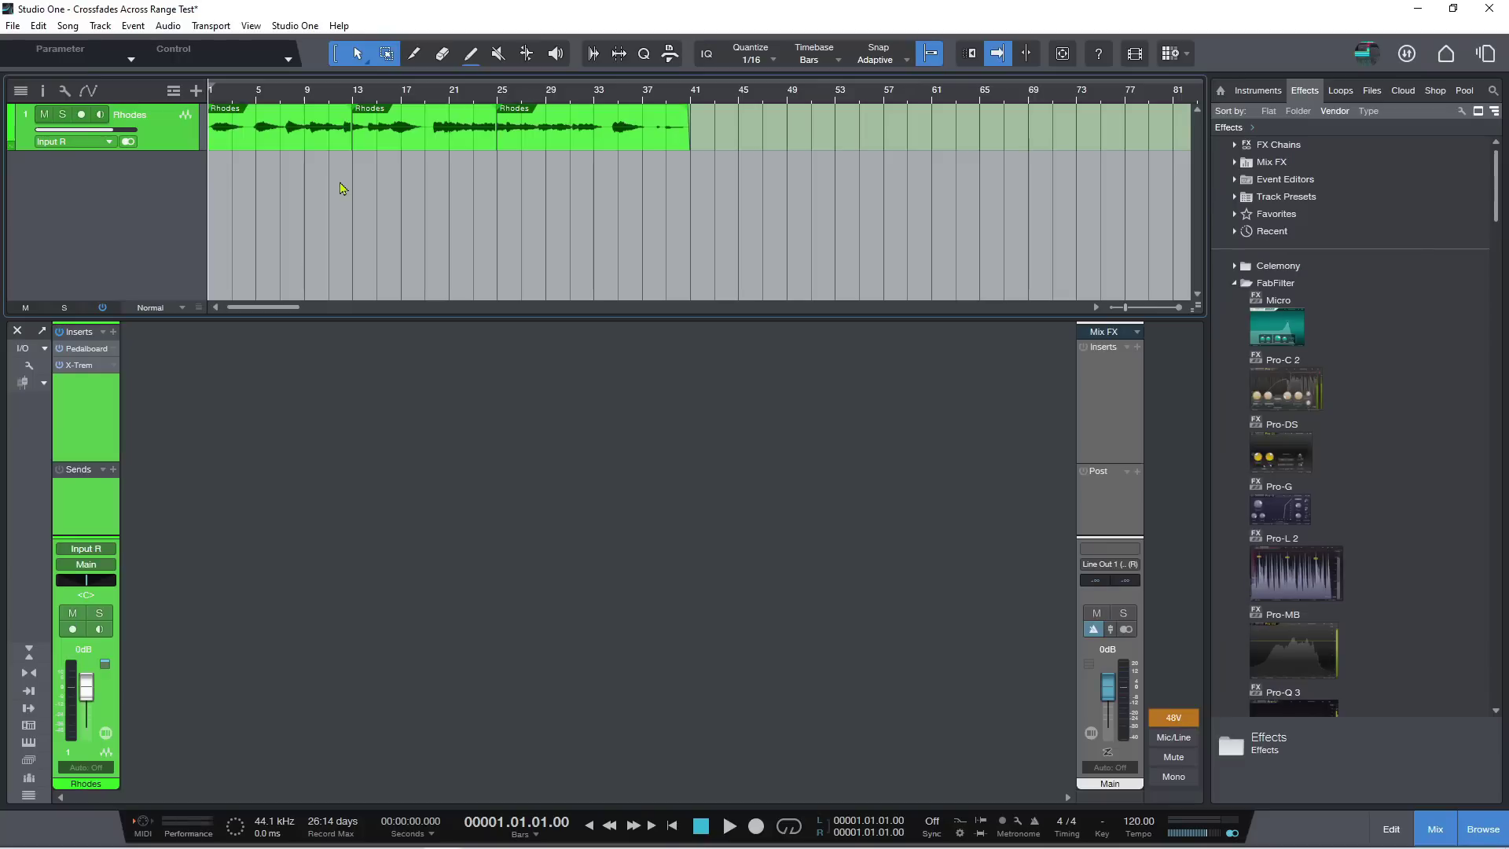
pyautogui.press('space')
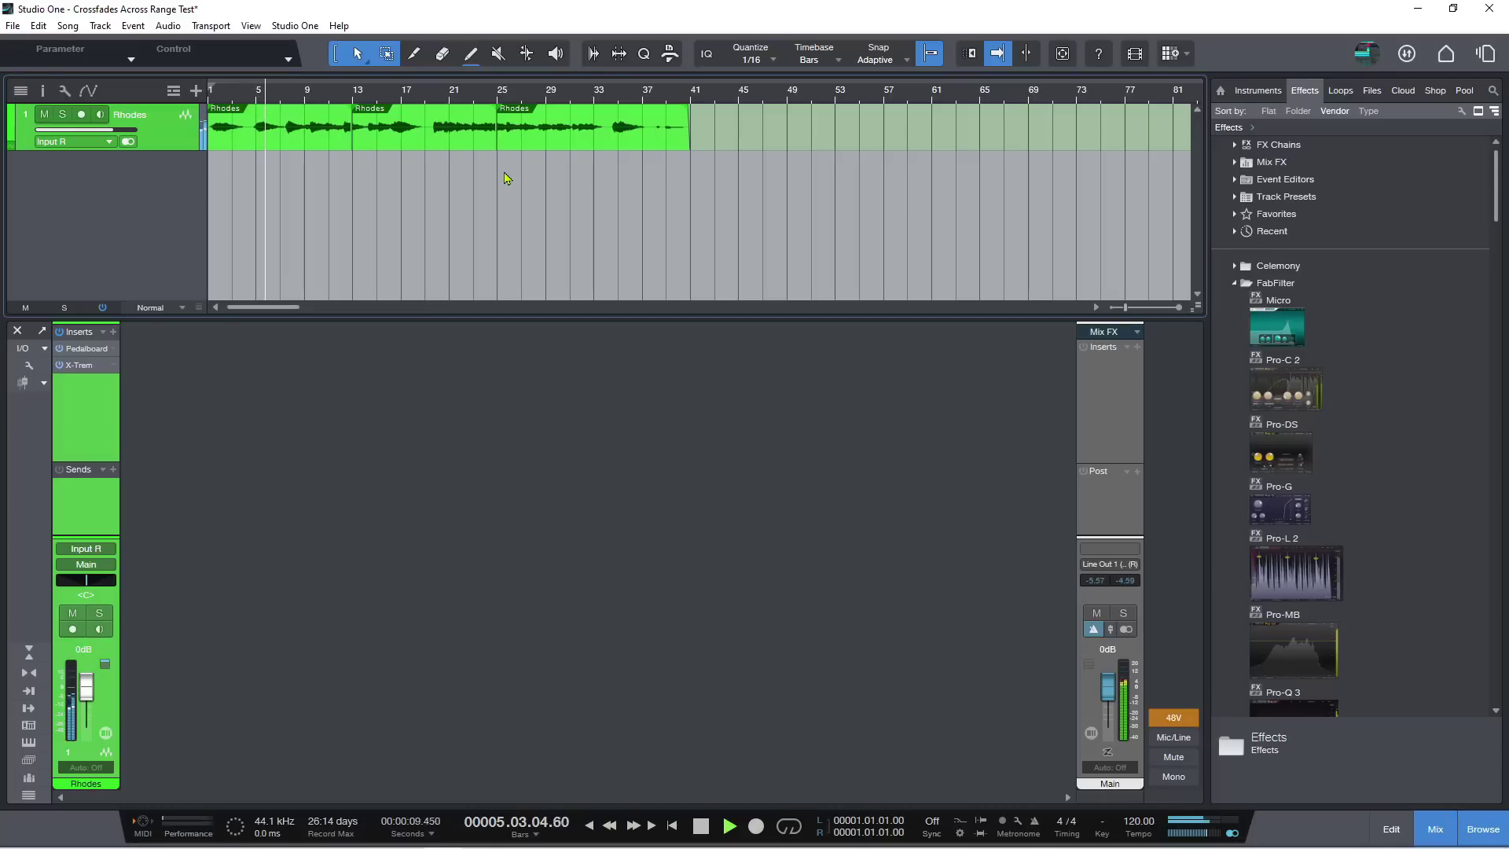
pyautogui.press('space')
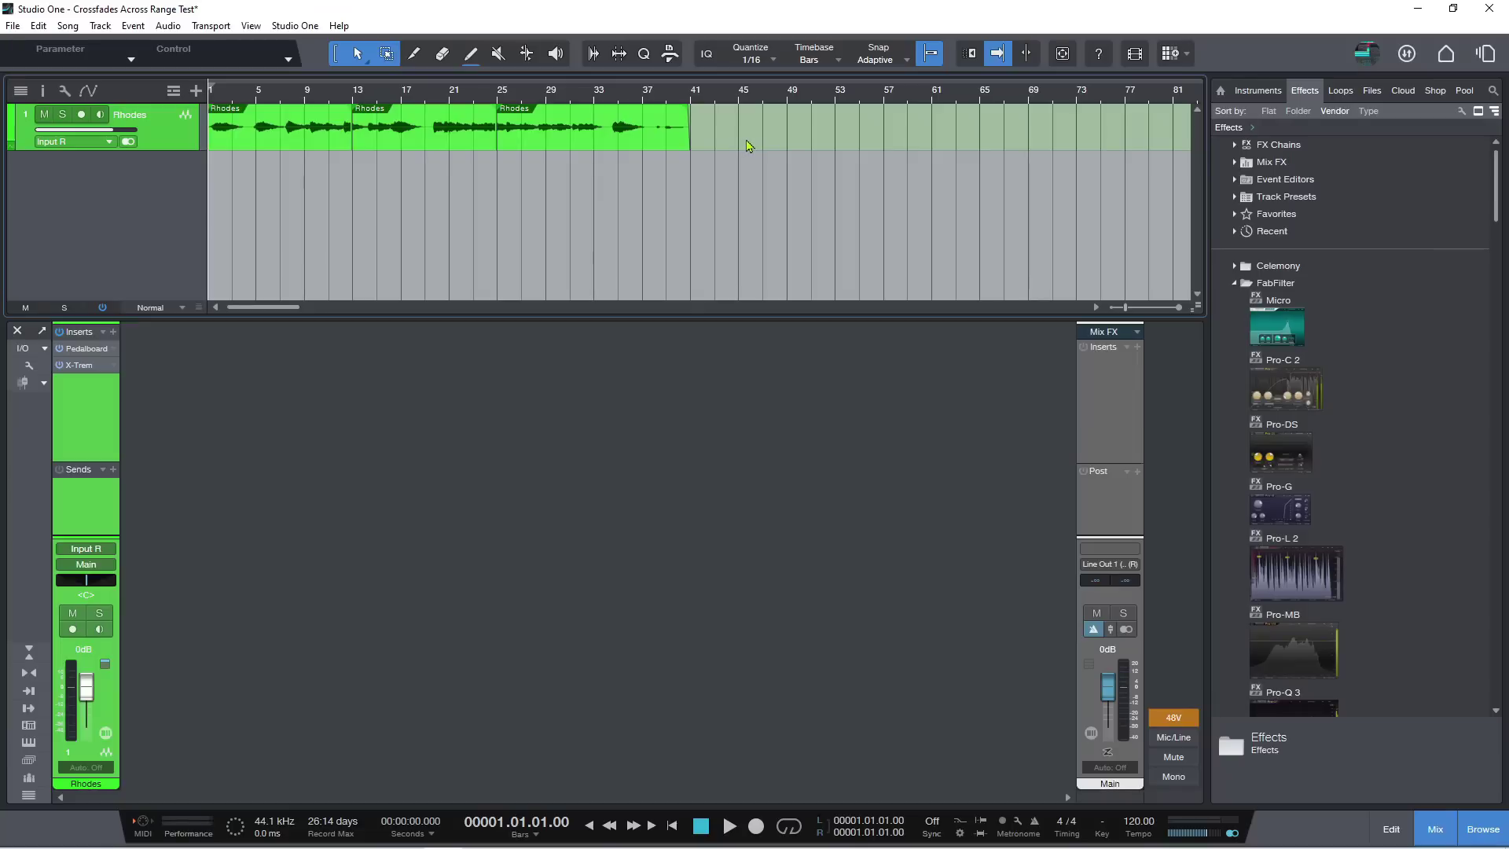
# - Select all three audio events on the Rhodes track and clear the selection
pyautogui.moveTo(752, 145); pyautogui.dragTo(184, 146)
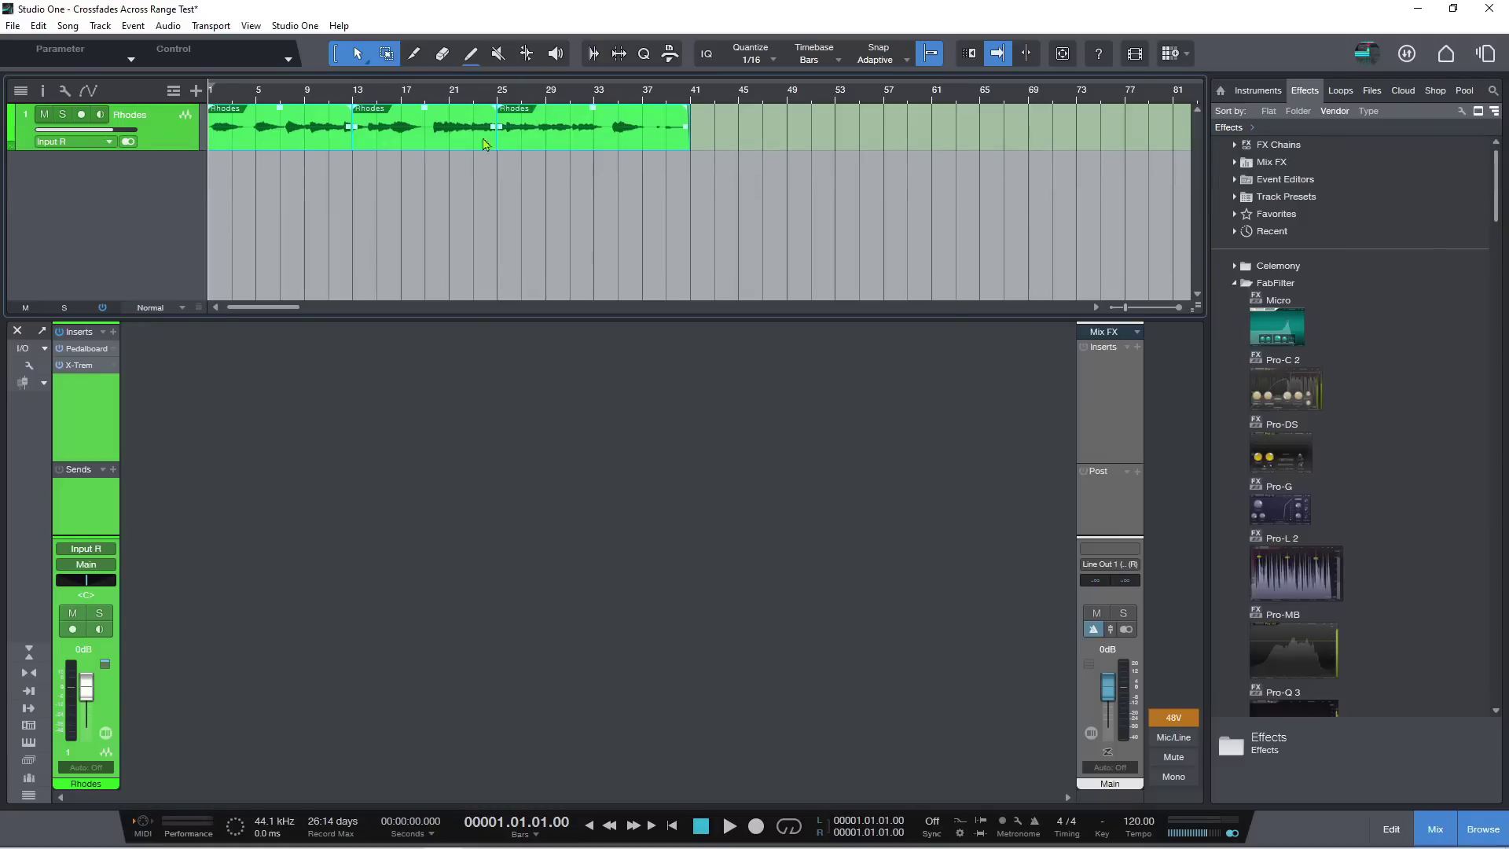
pyautogui.click(468, 183)
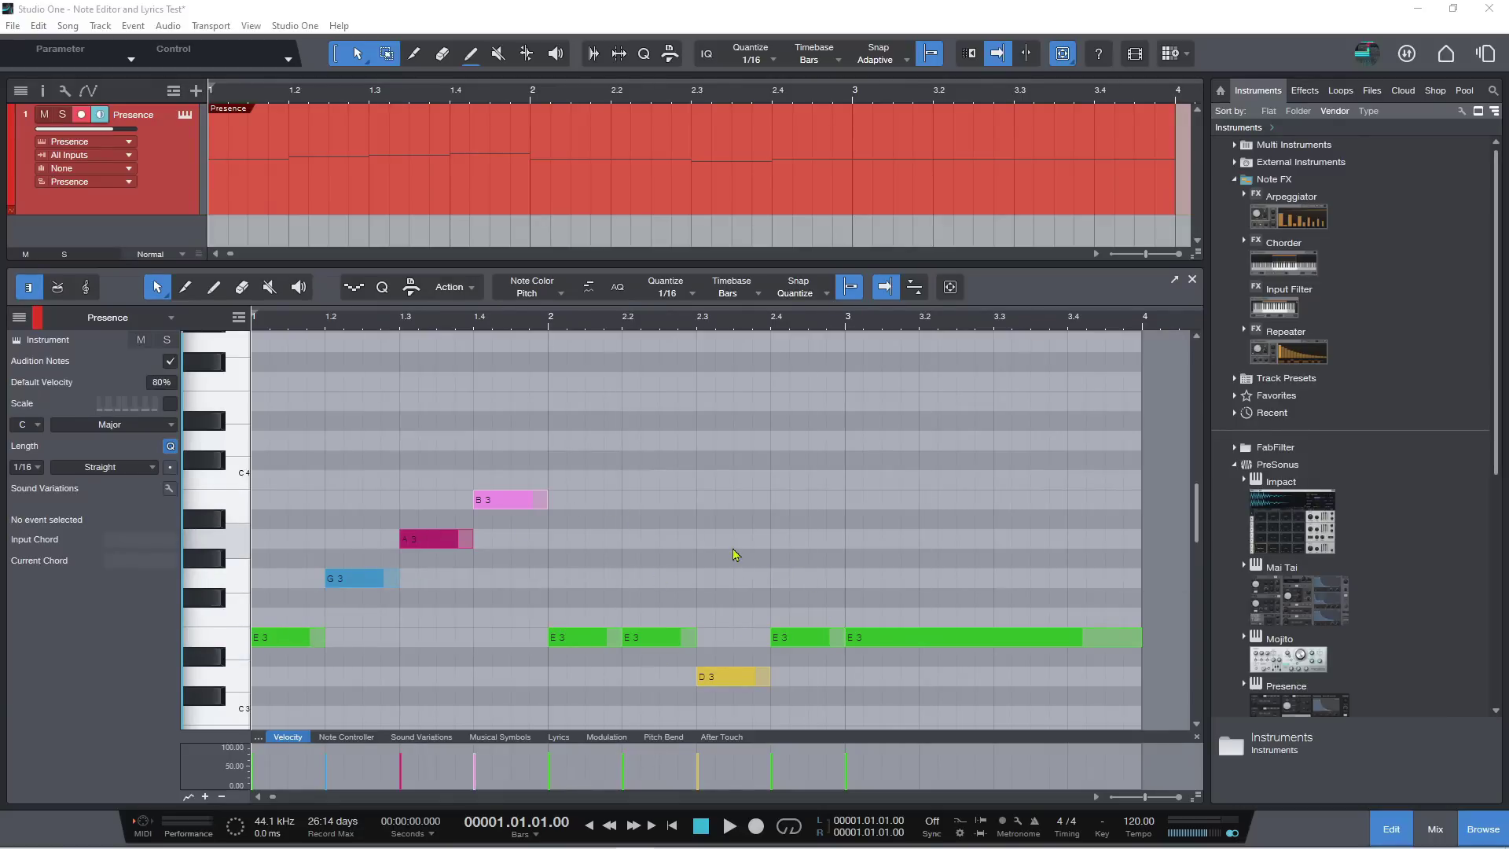
# - Set the note color mode to Scale and enable the Scale option for the Presence part
pyautogui.click(562, 295)
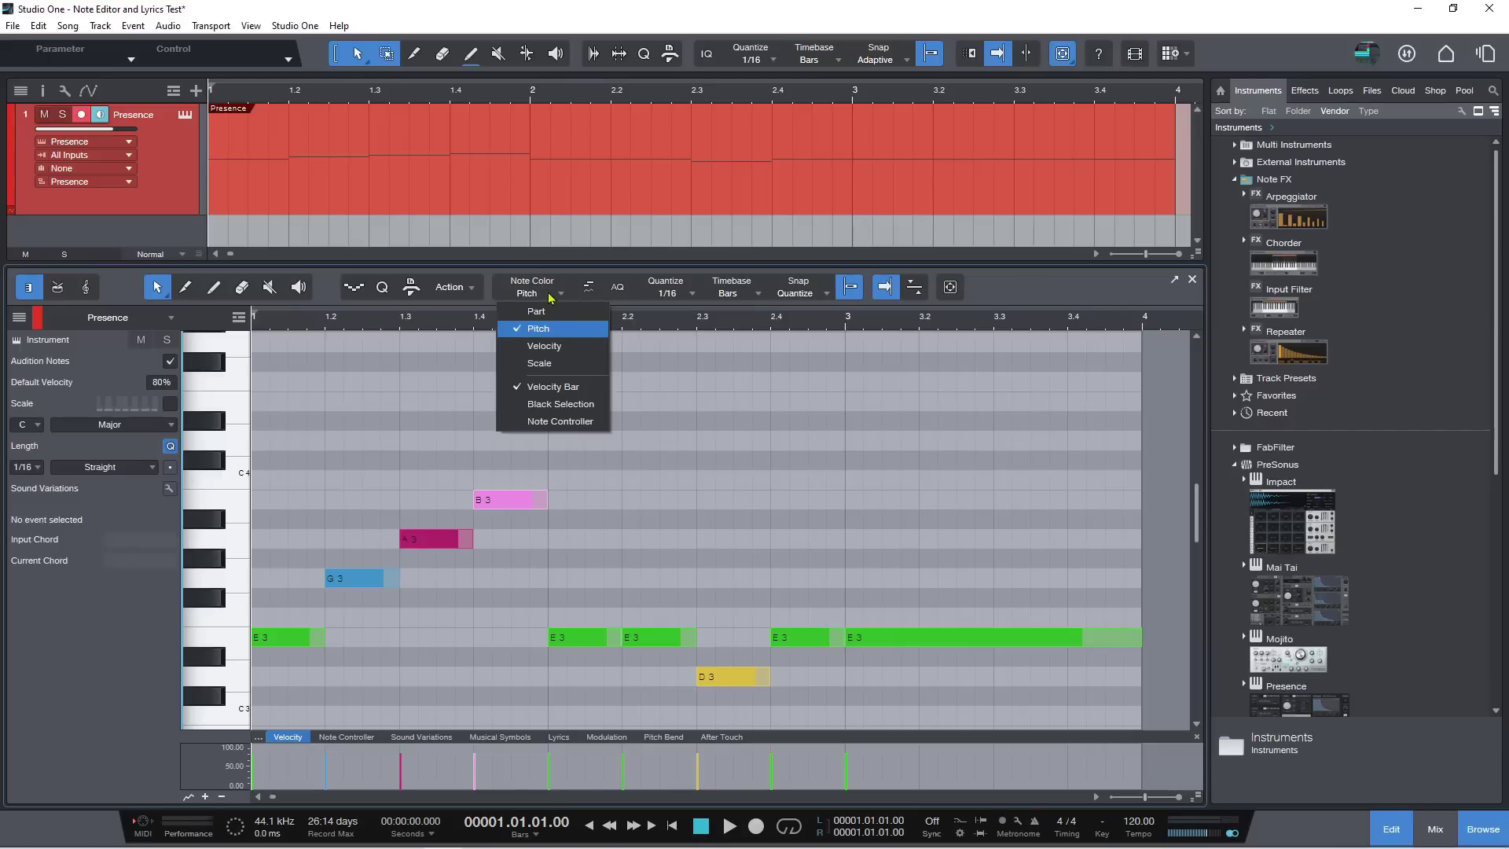
pyautogui.click(544, 365)
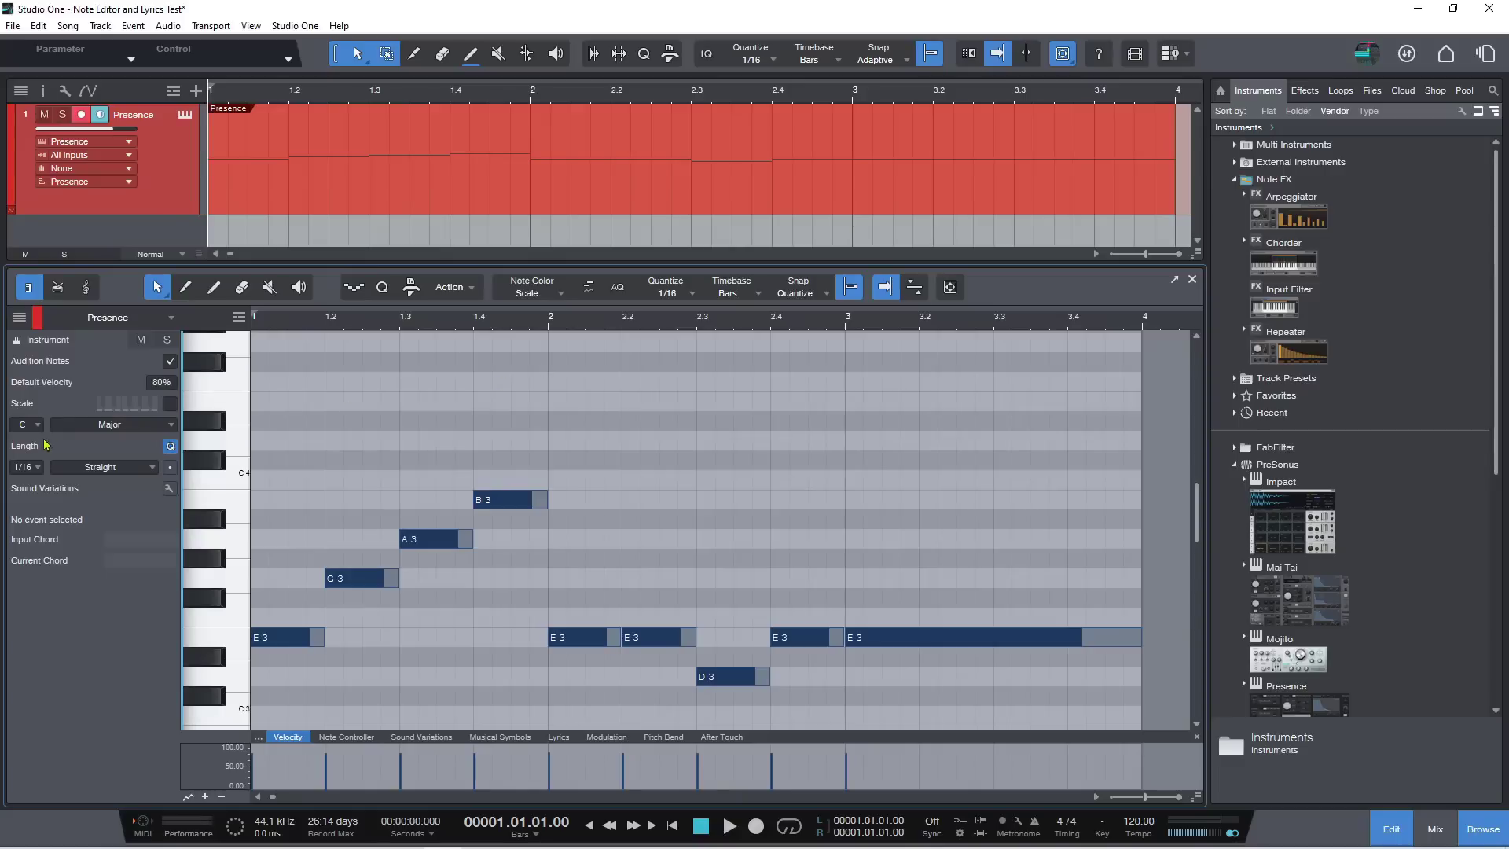
pyautogui.click(169, 403)
pyautogui.click(169, 403)
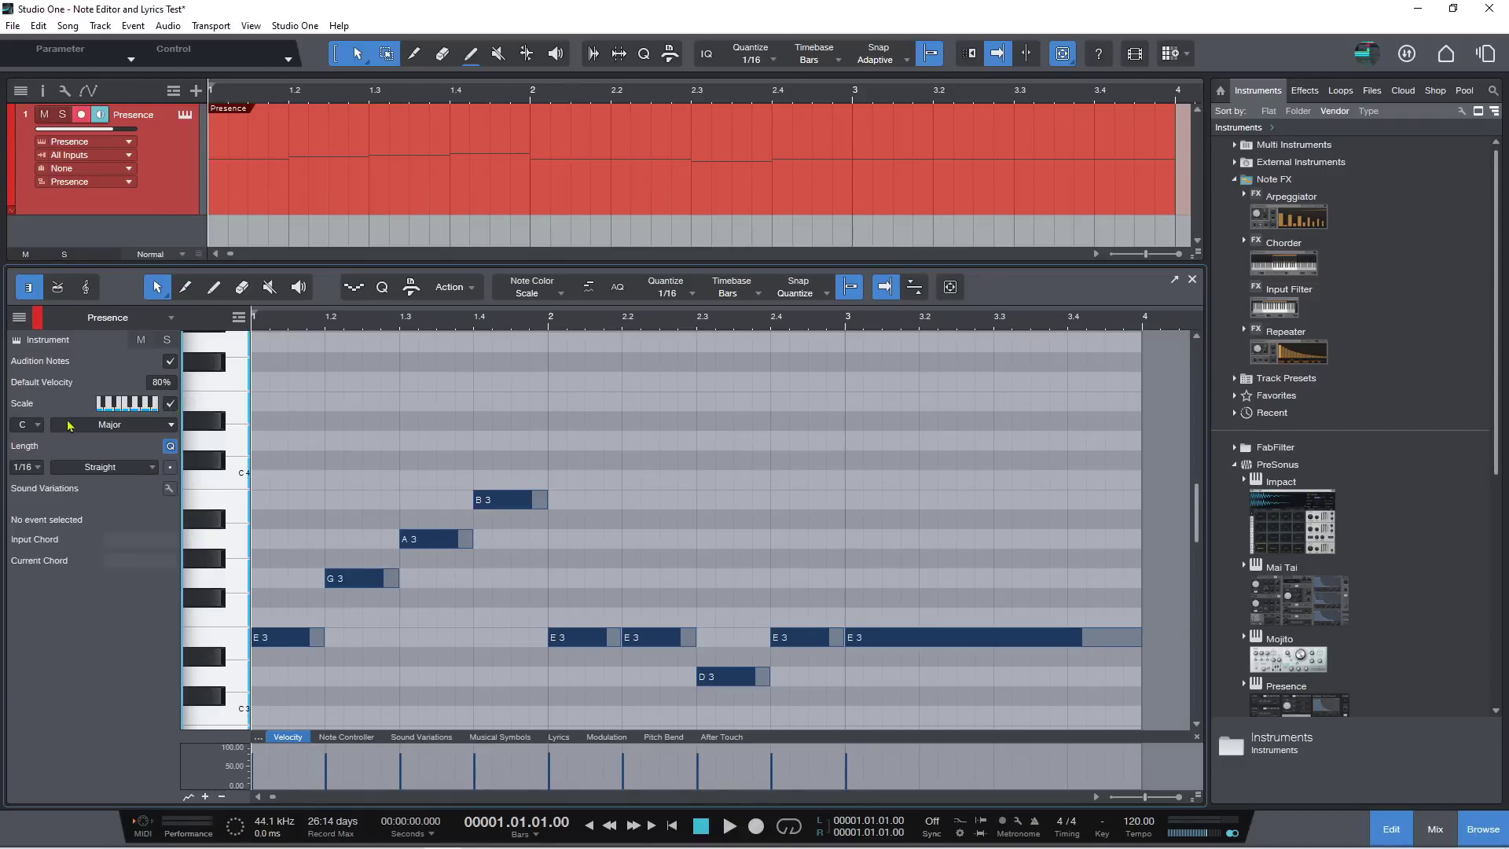
# - Set the Presence part's scale type to Natural Minor in the key of C
pyautogui.click(175, 426)
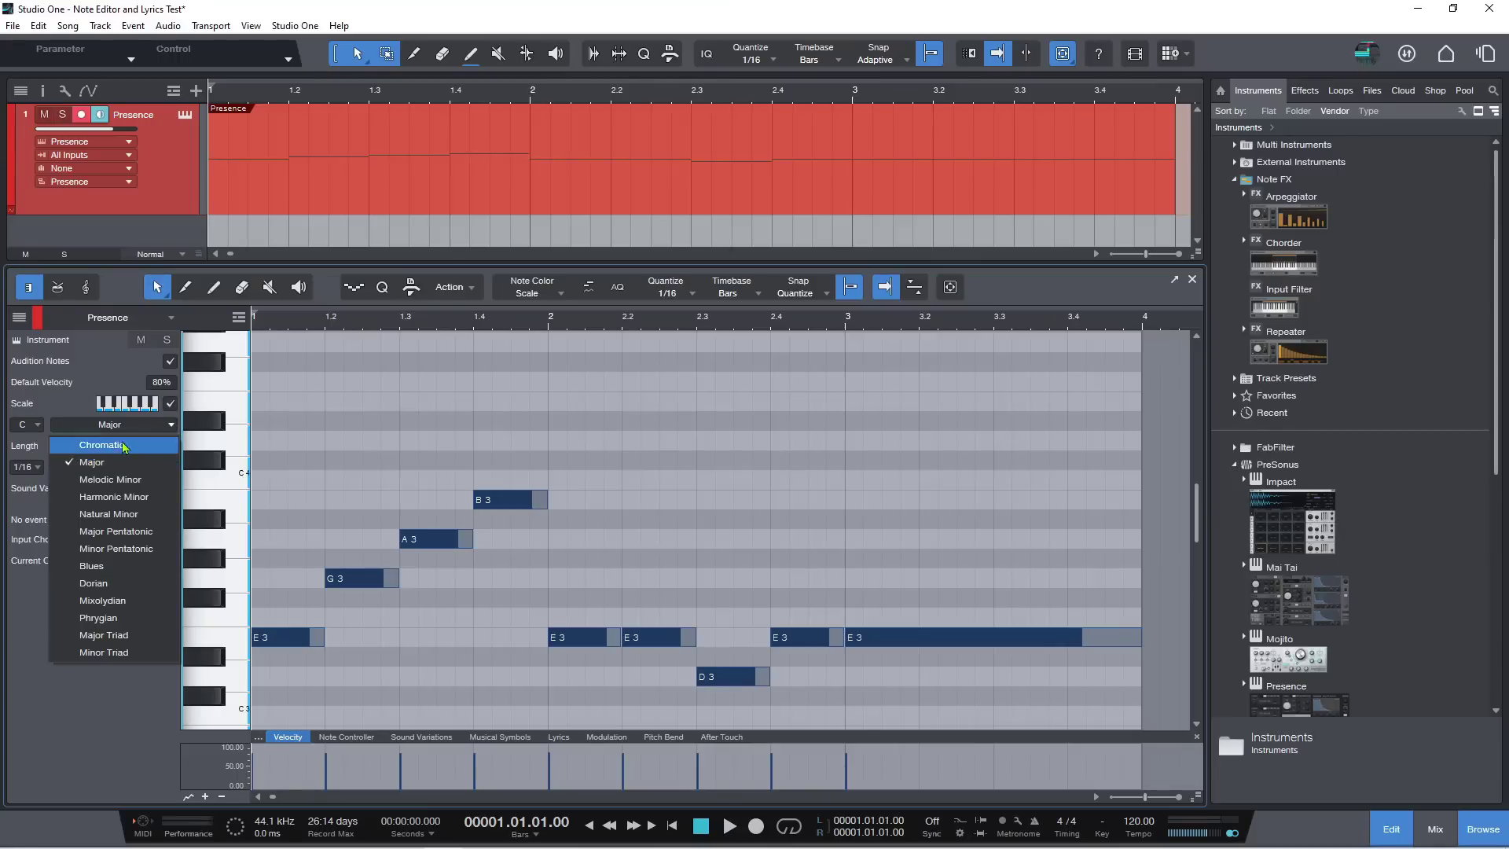
pyautogui.click(107, 517)
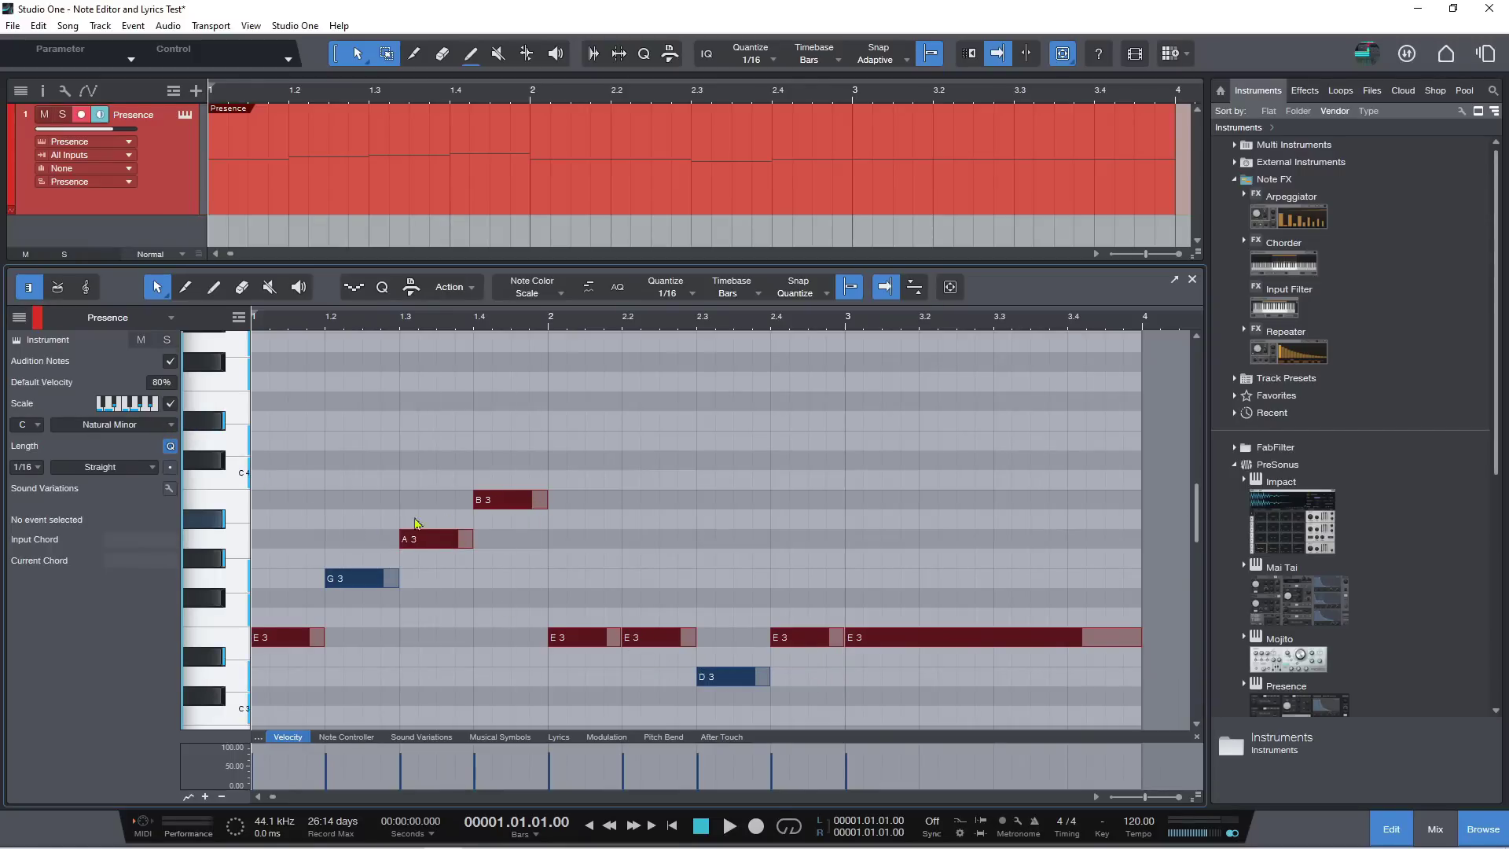
# - Try the Major and Phrygian scale types on the Presence part, finishing on Major
pyautogui.click(171, 426)
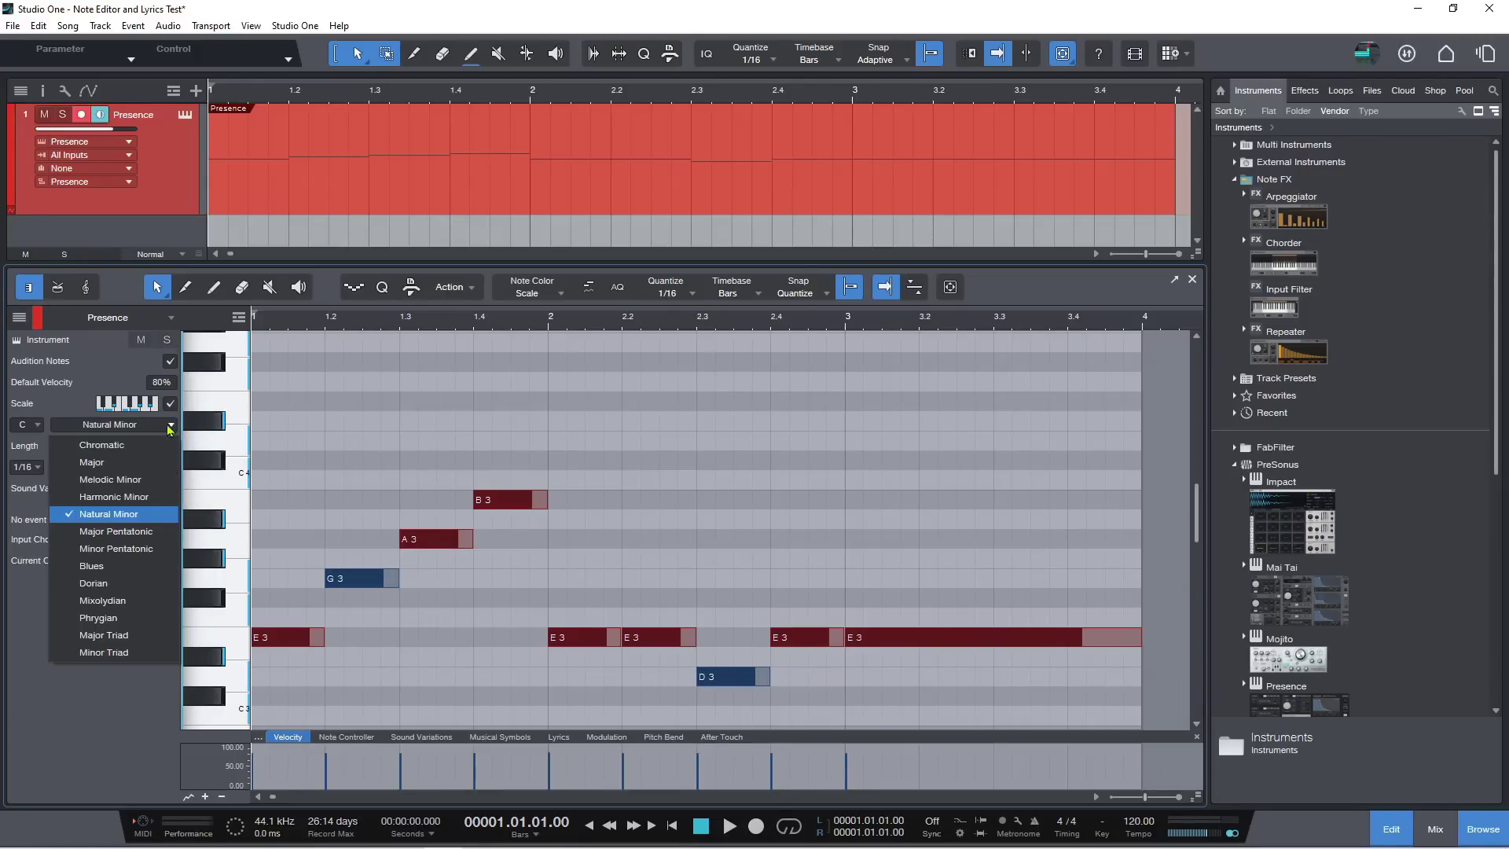
pyautogui.click(110, 465)
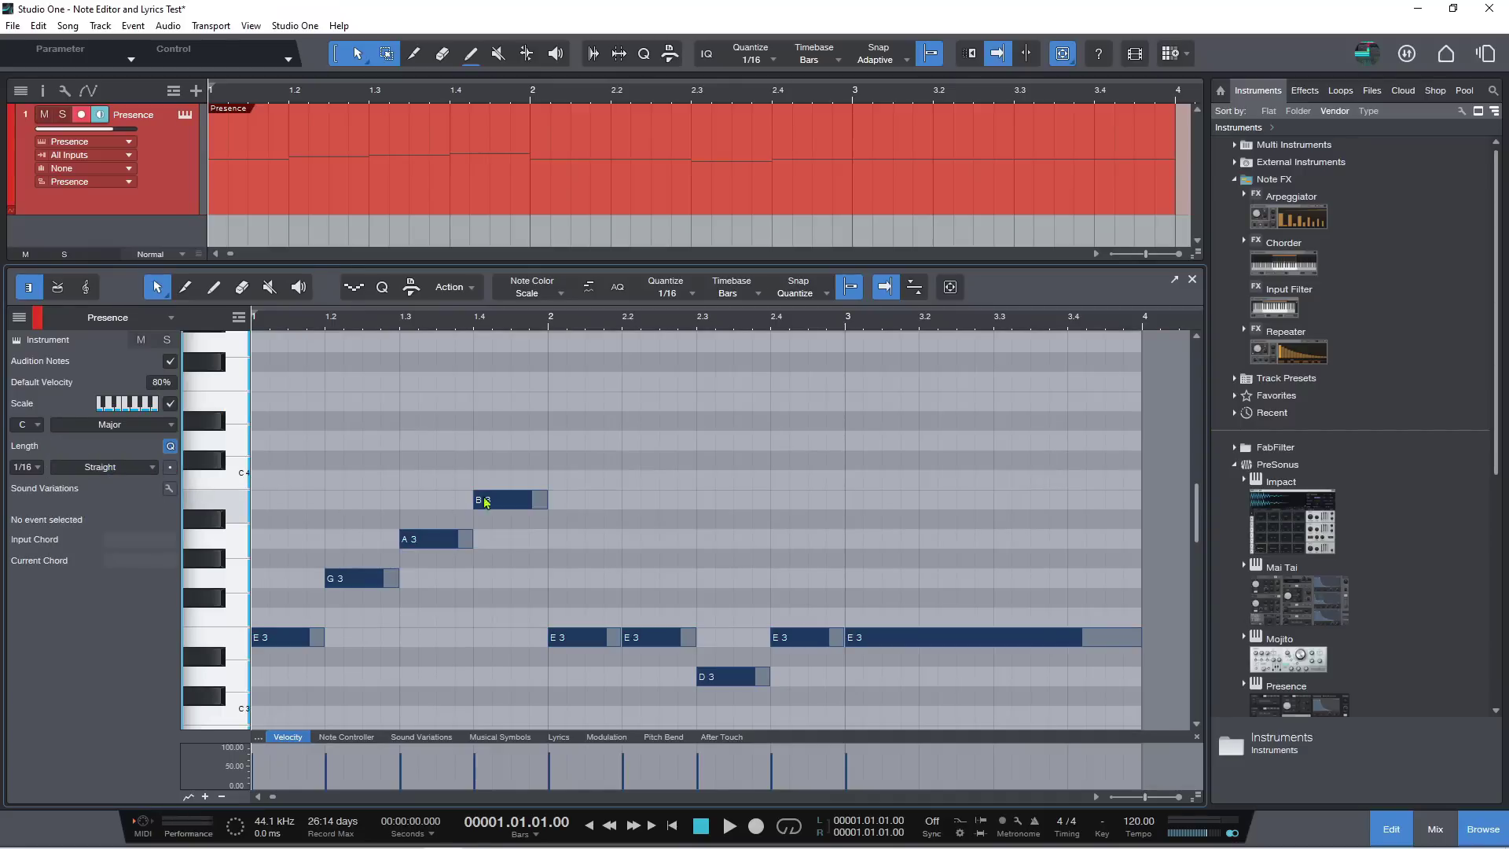
pyautogui.click(173, 427)
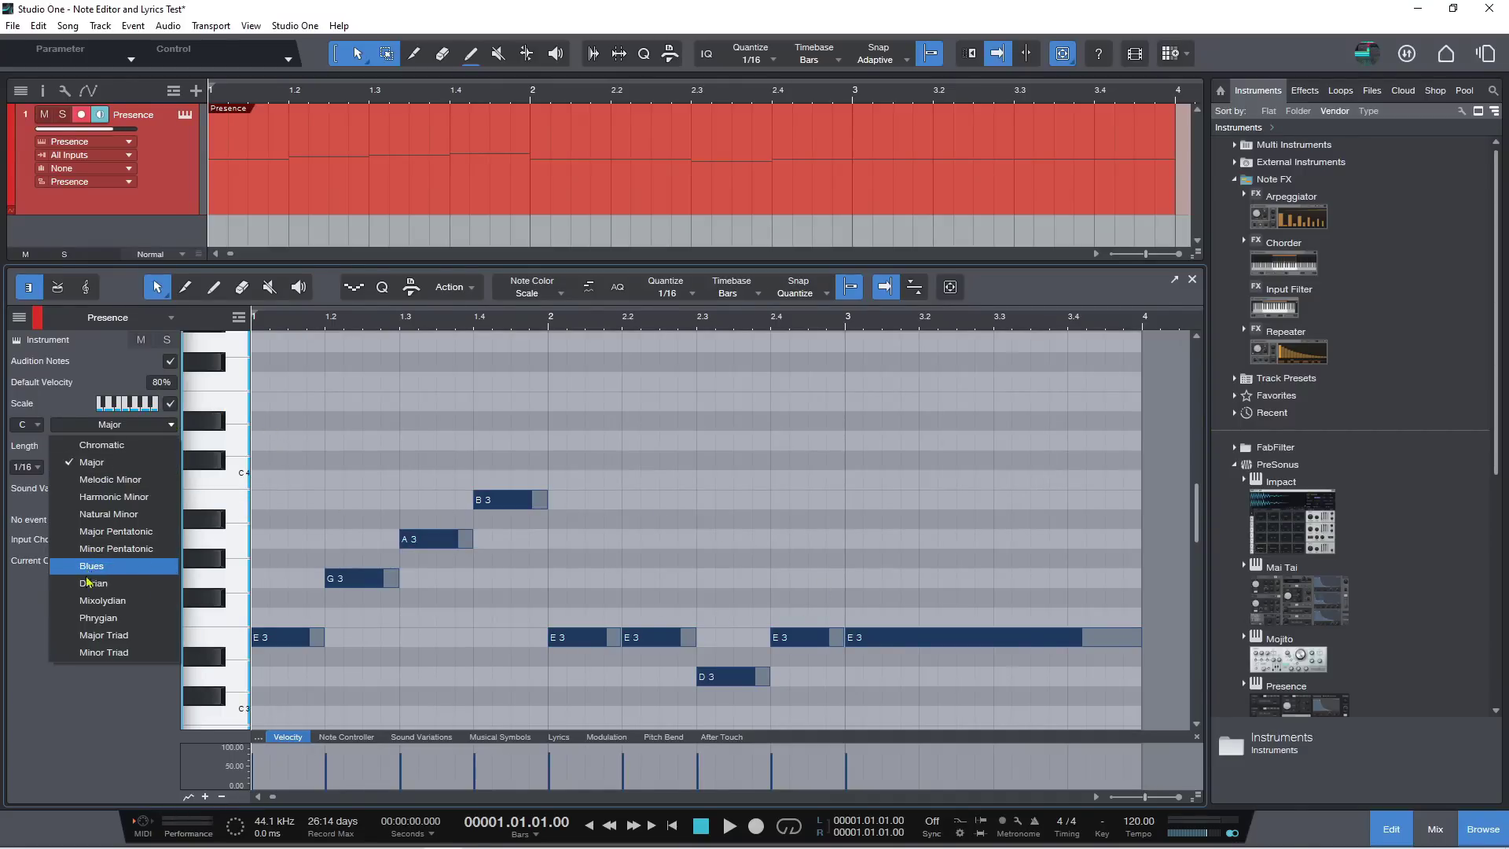
pyautogui.click(105, 618)
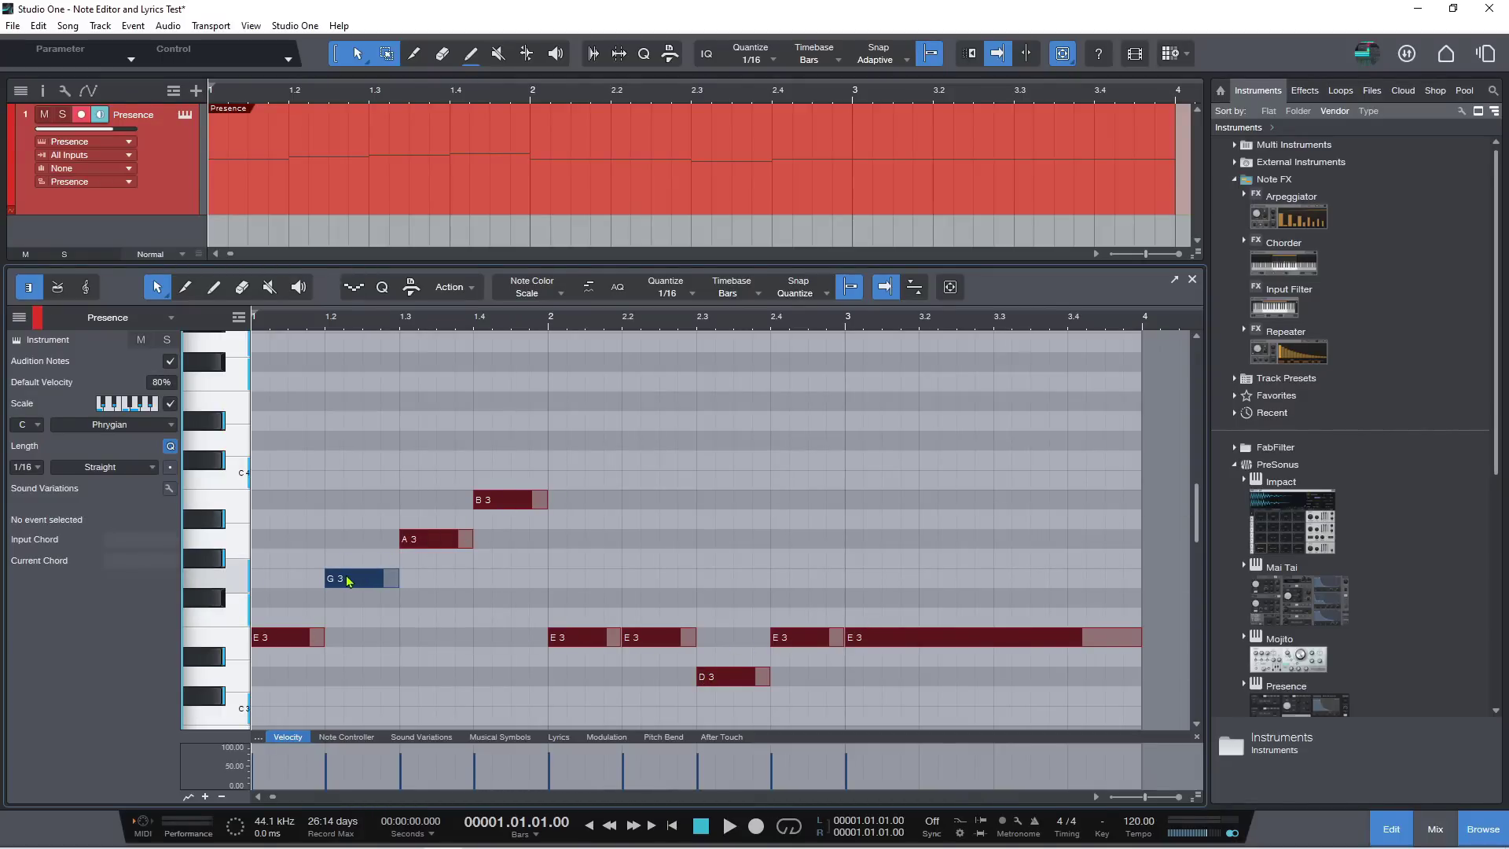
pyautogui.moveTo(355, 580)
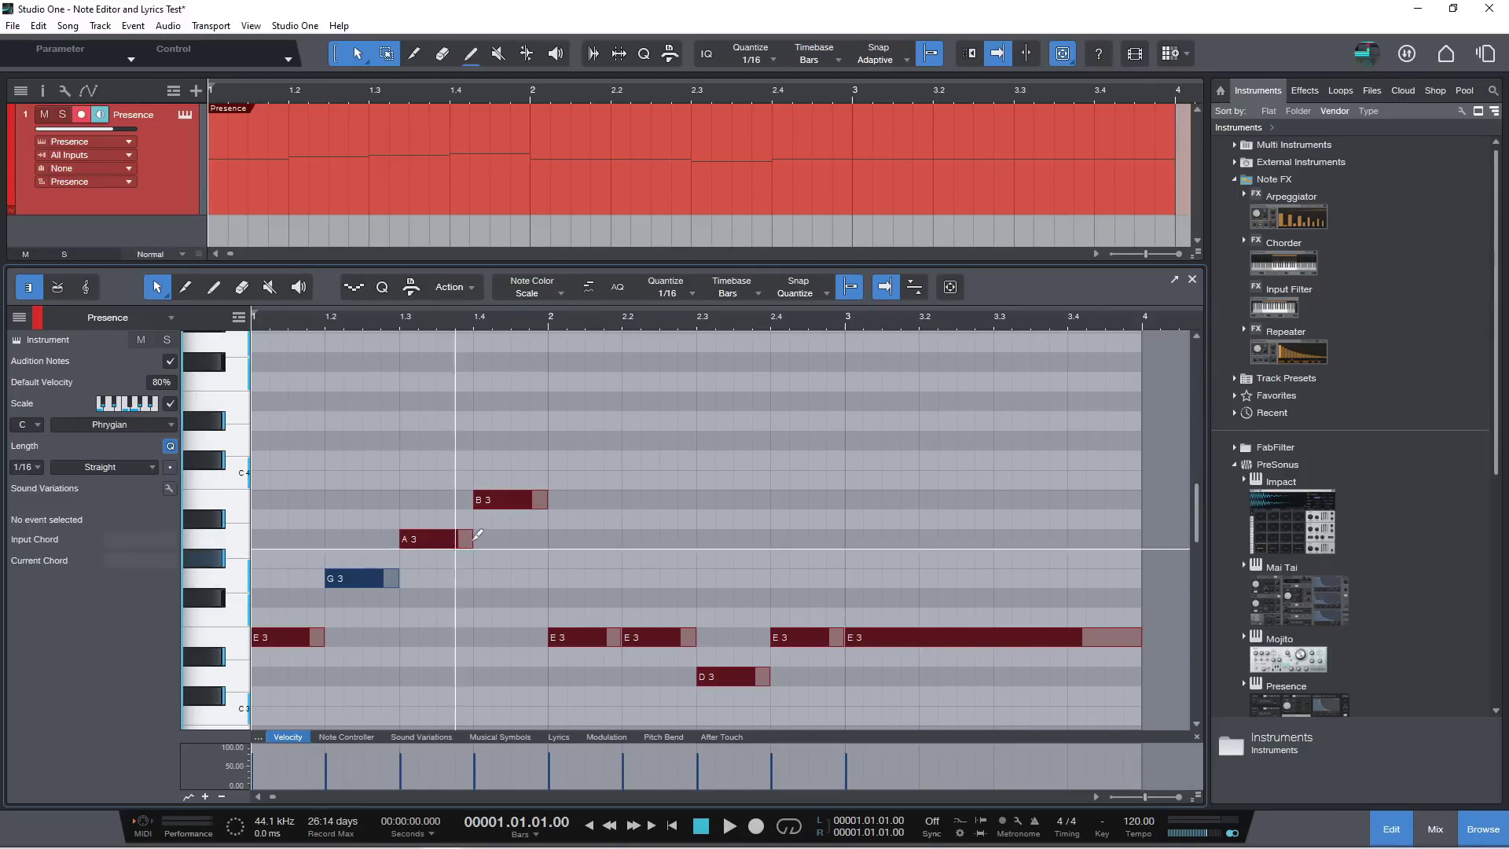
pyautogui.click(164, 422)
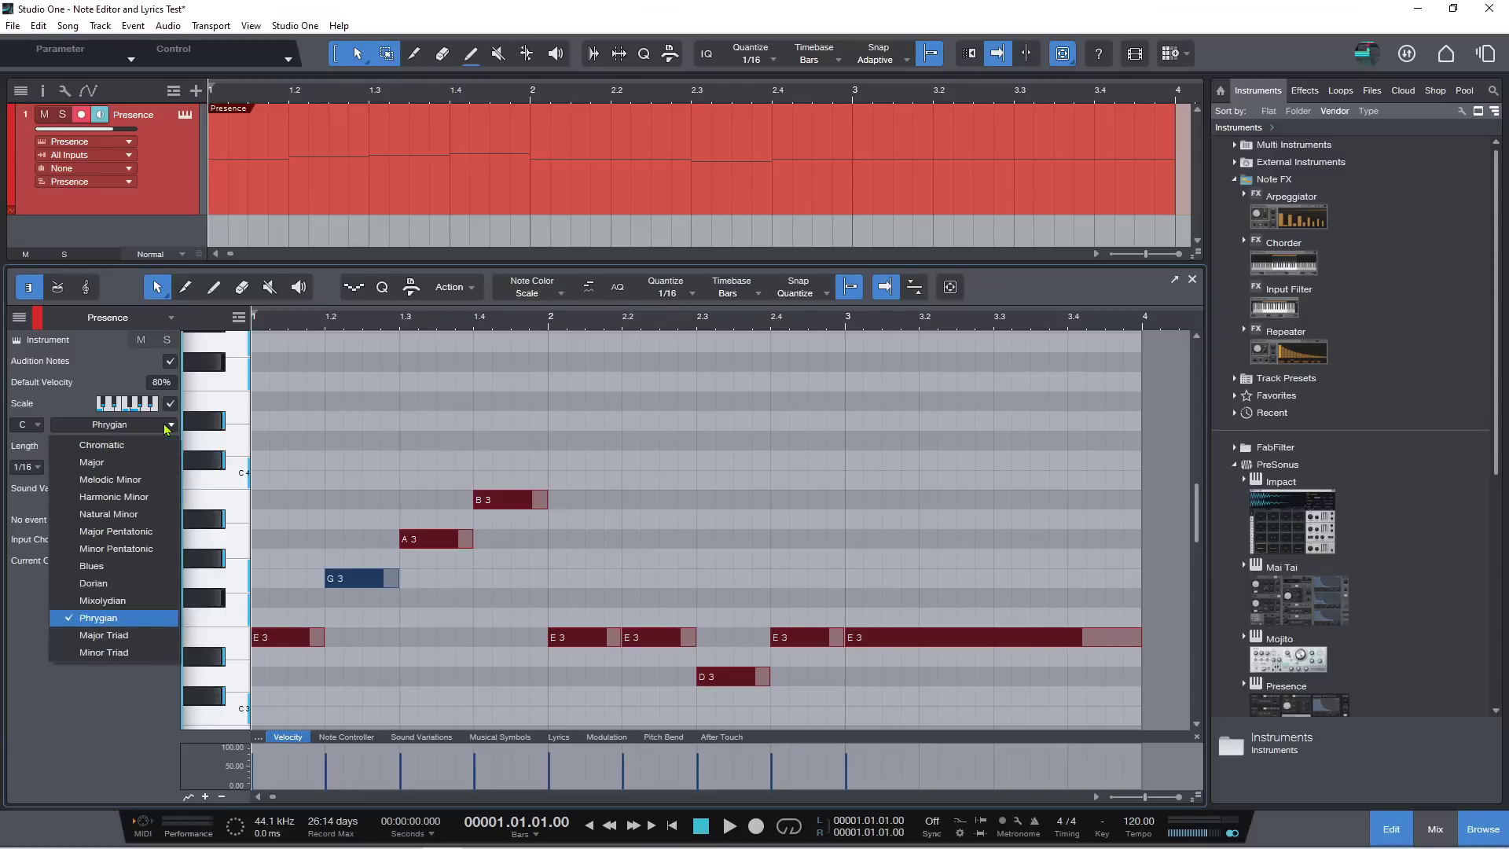
pyautogui.click(98, 464)
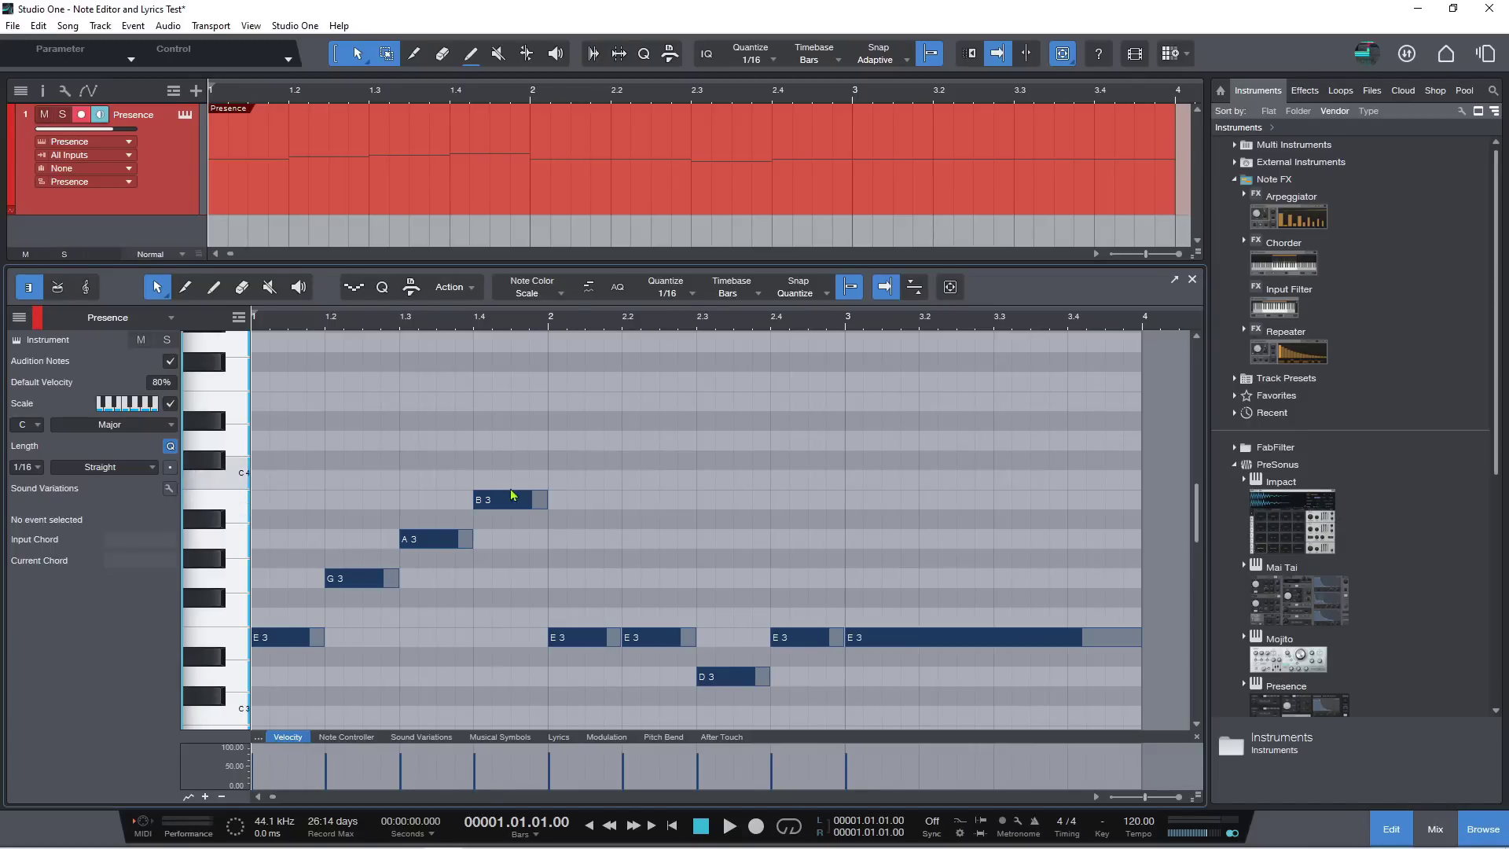
# - Set the Presence part's scale type to Dorian, switching to Major and back to compare the note colors
pyautogui.click(149, 427)
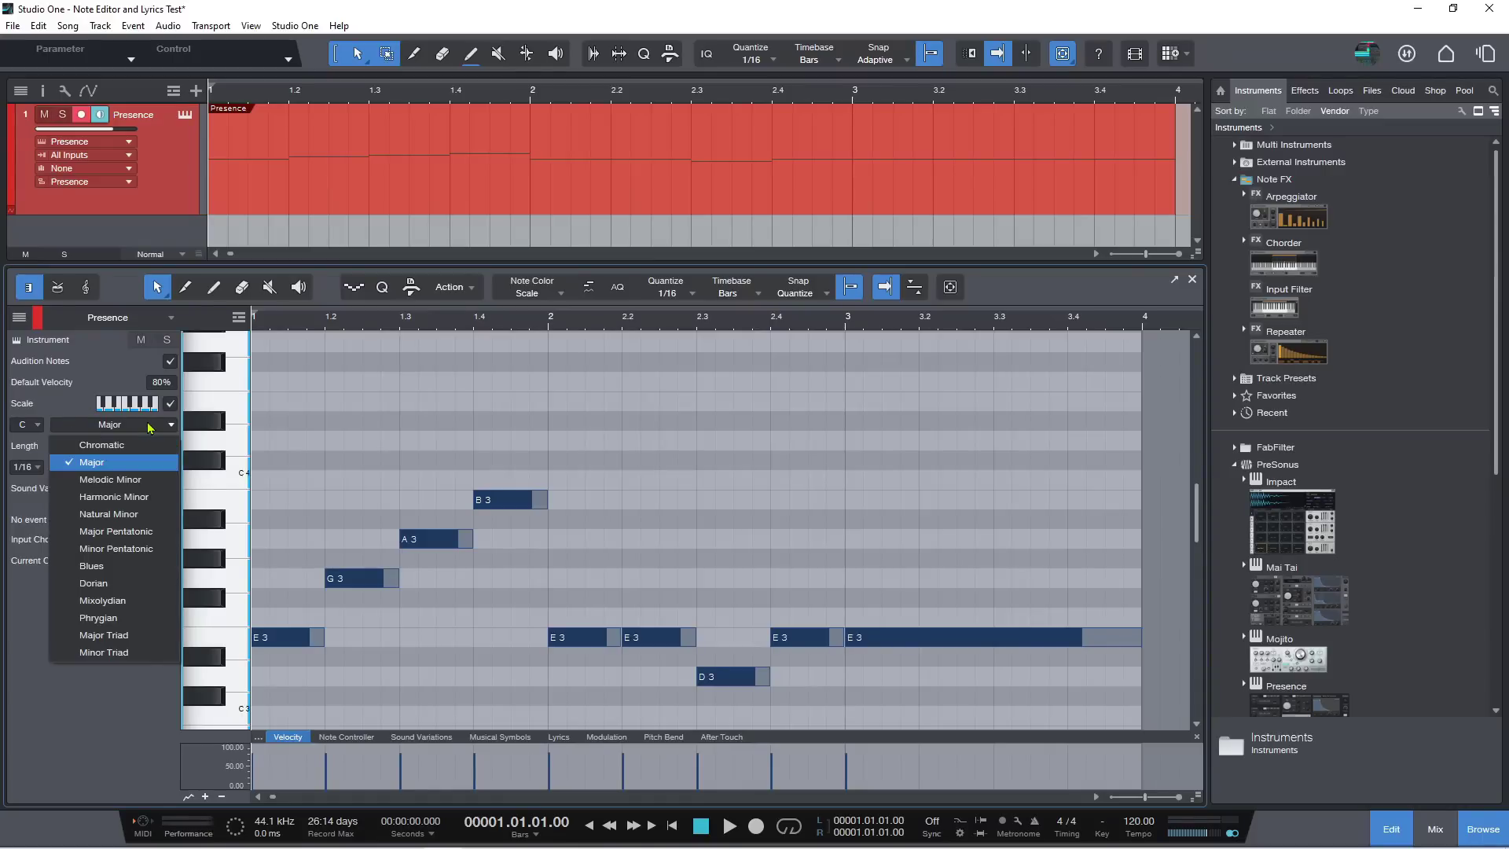
pyautogui.click(110, 588)
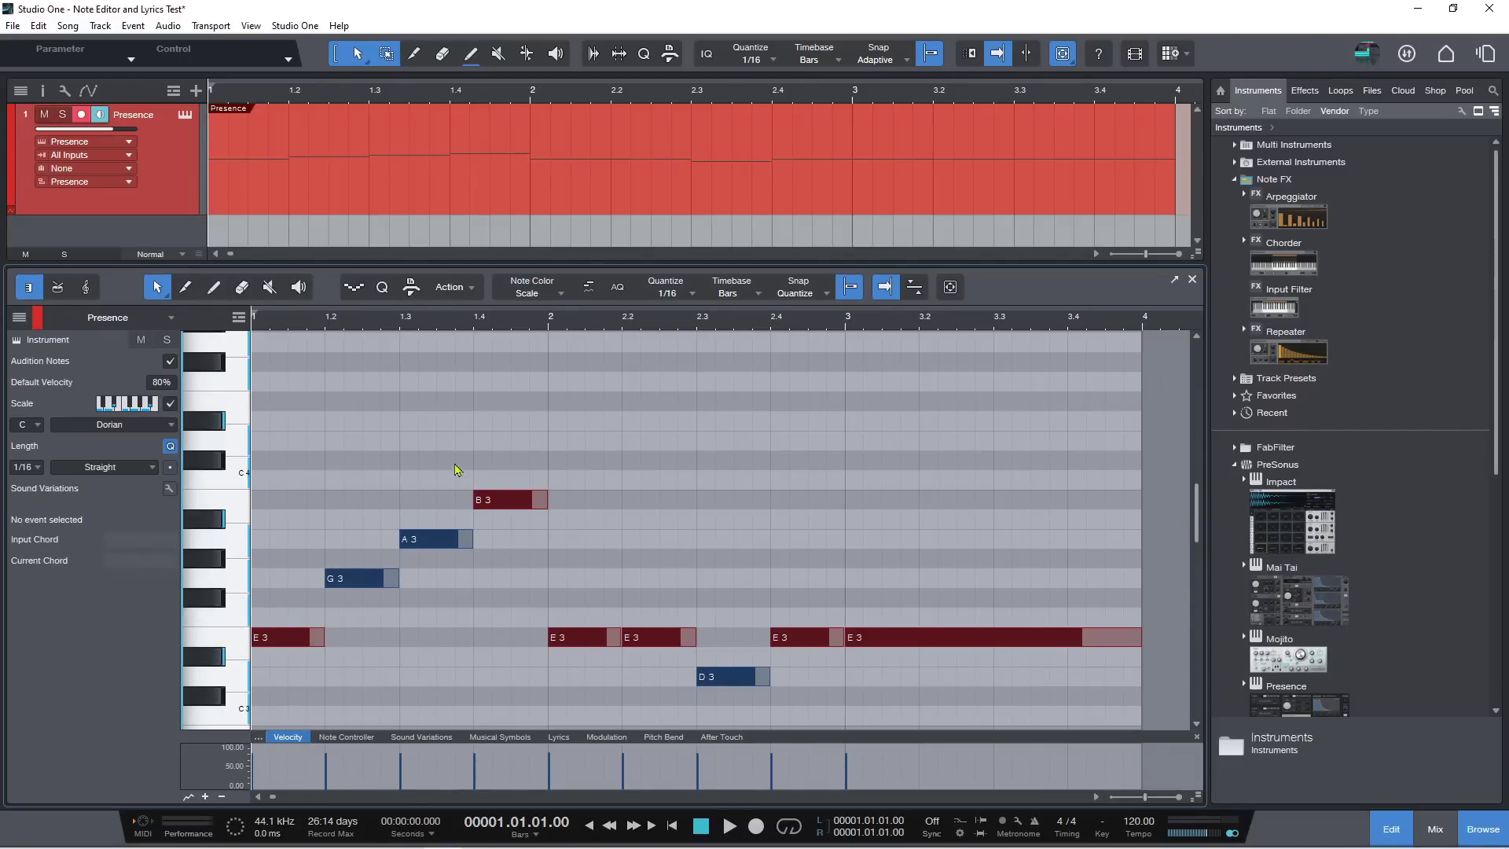
pyautogui.click(110, 424)
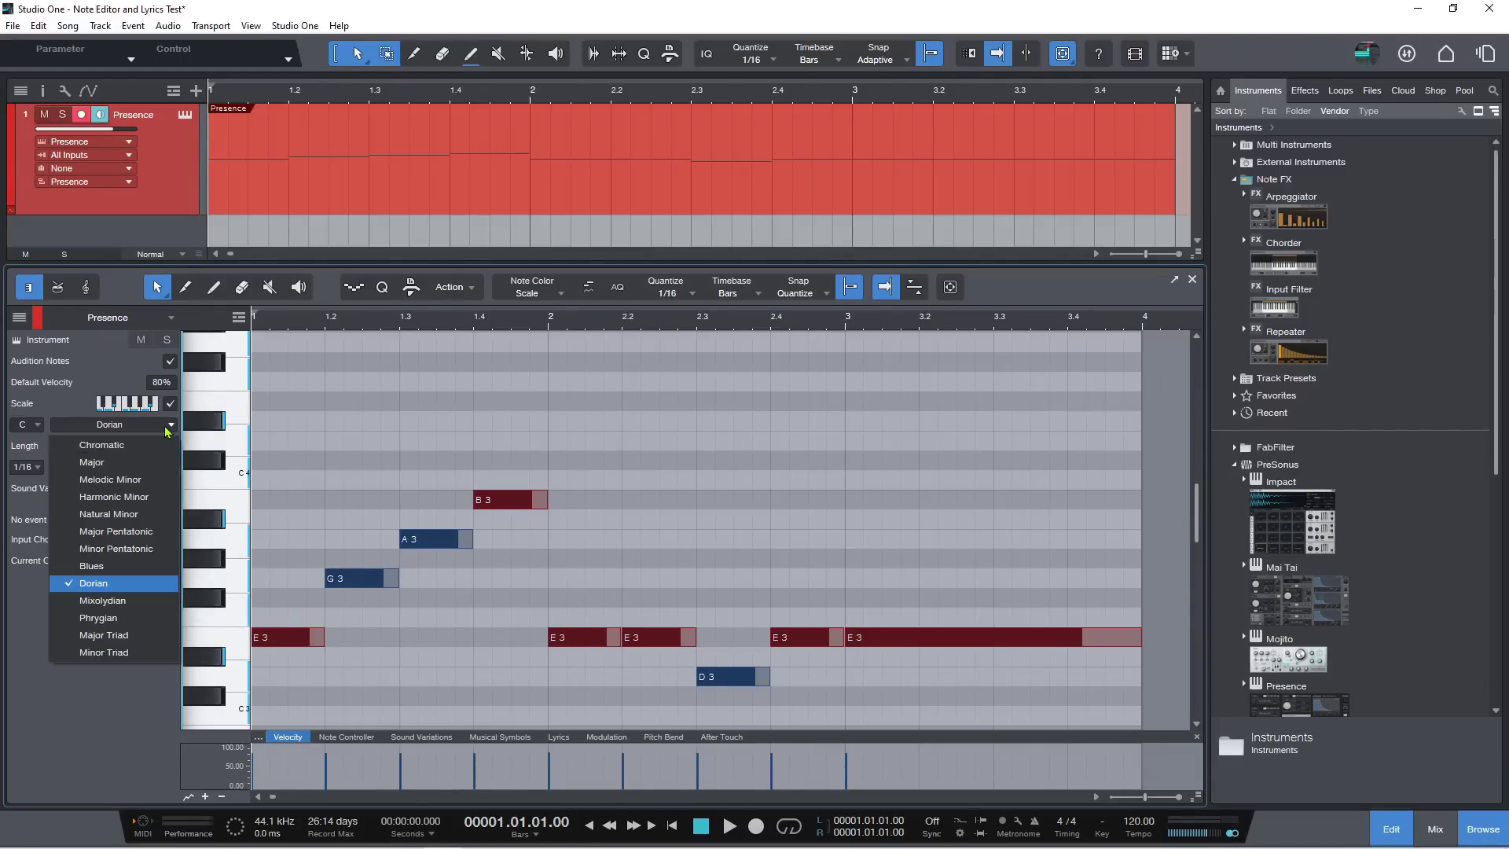
pyautogui.click(108, 463)
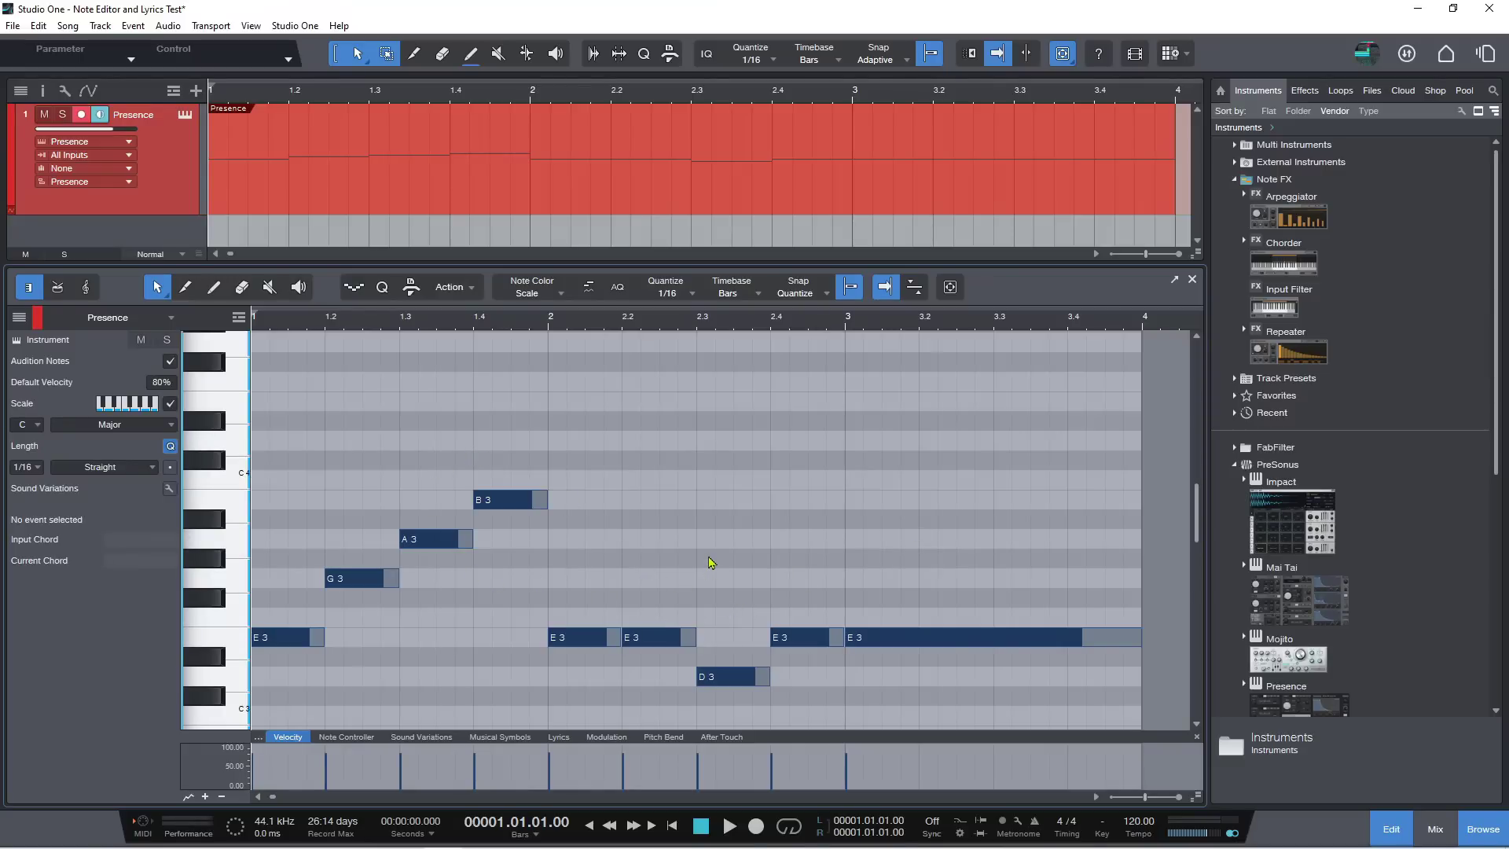
pyautogui.click(171, 424)
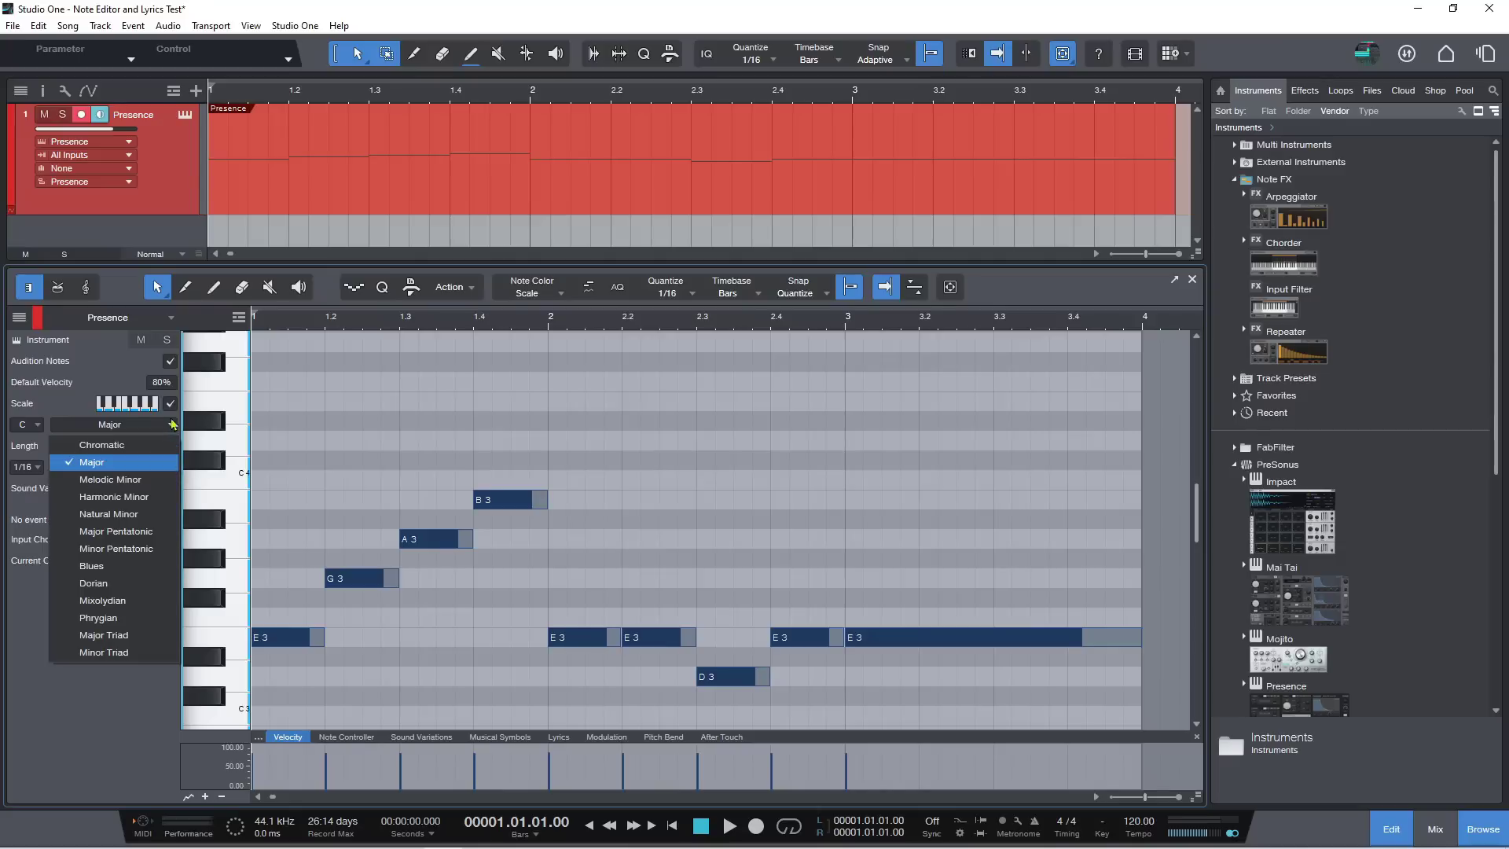
pyautogui.click(122, 586)
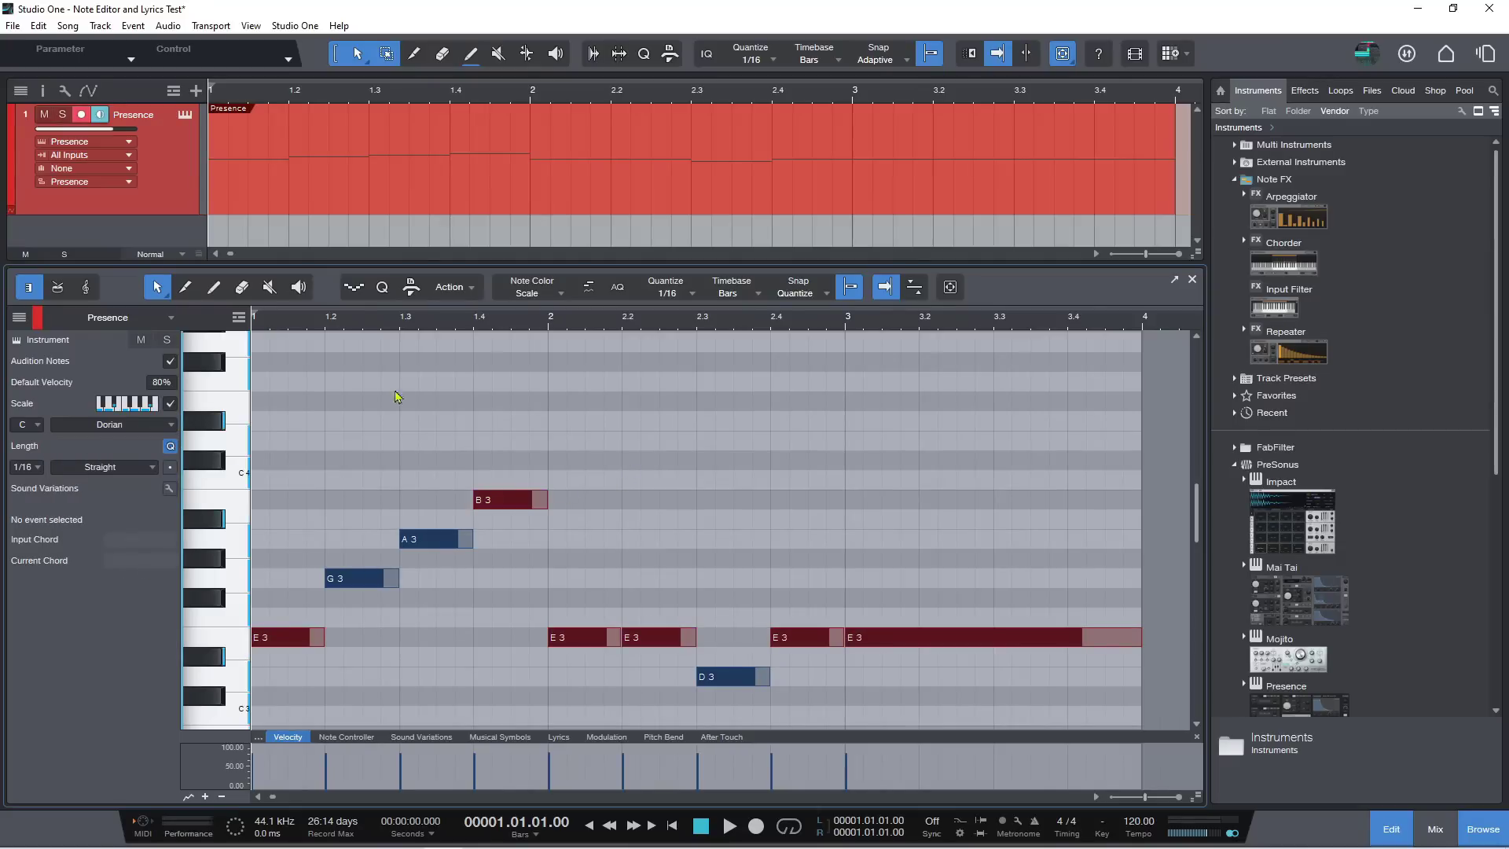
# - Paint a one-beat C 4 note at position 2.2 in the Presence part
pyautogui.click(185, 286)
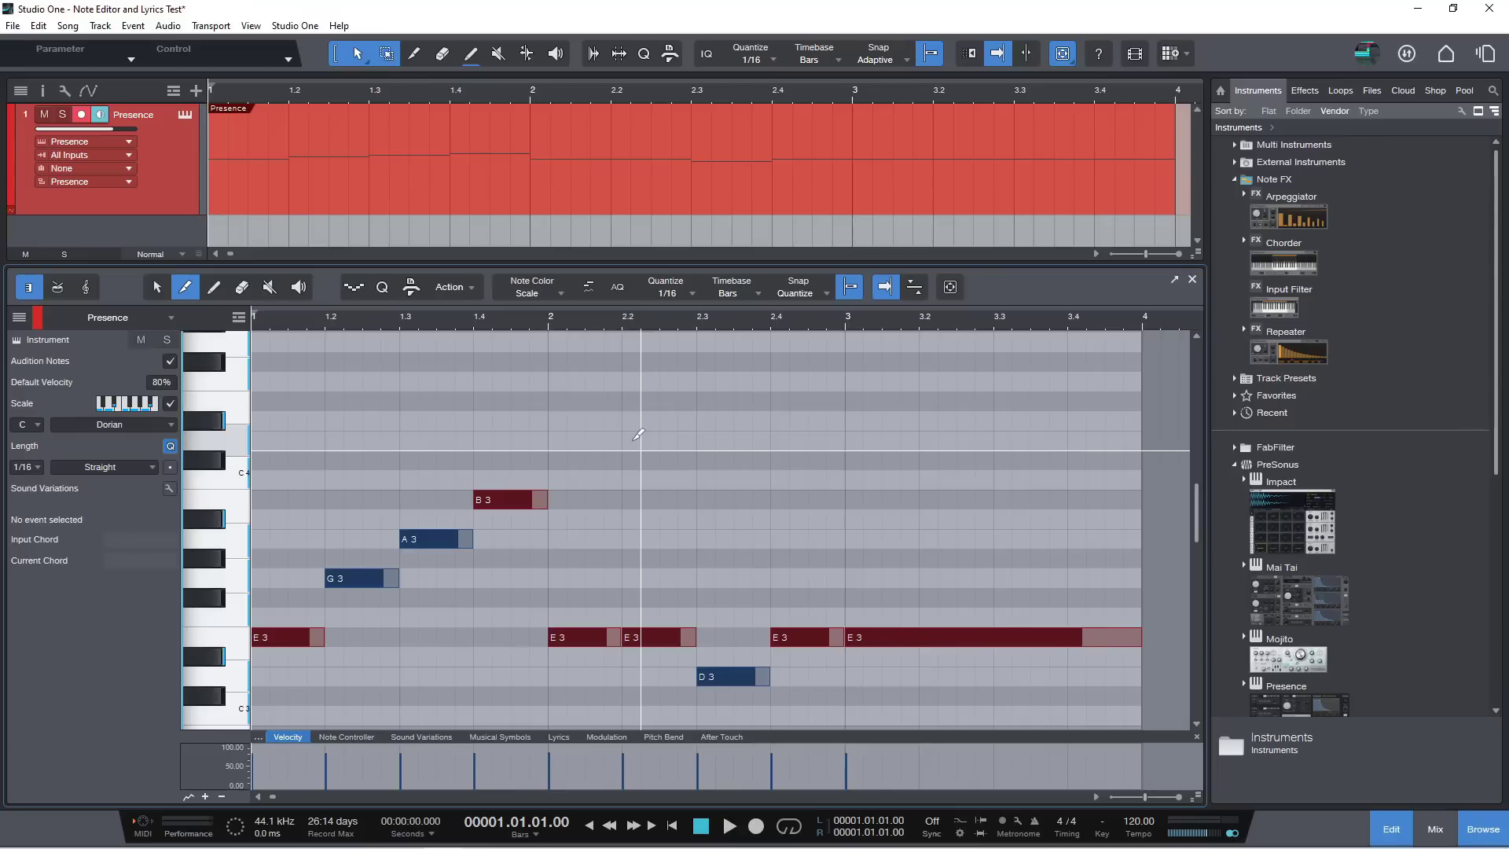
pyautogui.click(214, 289)
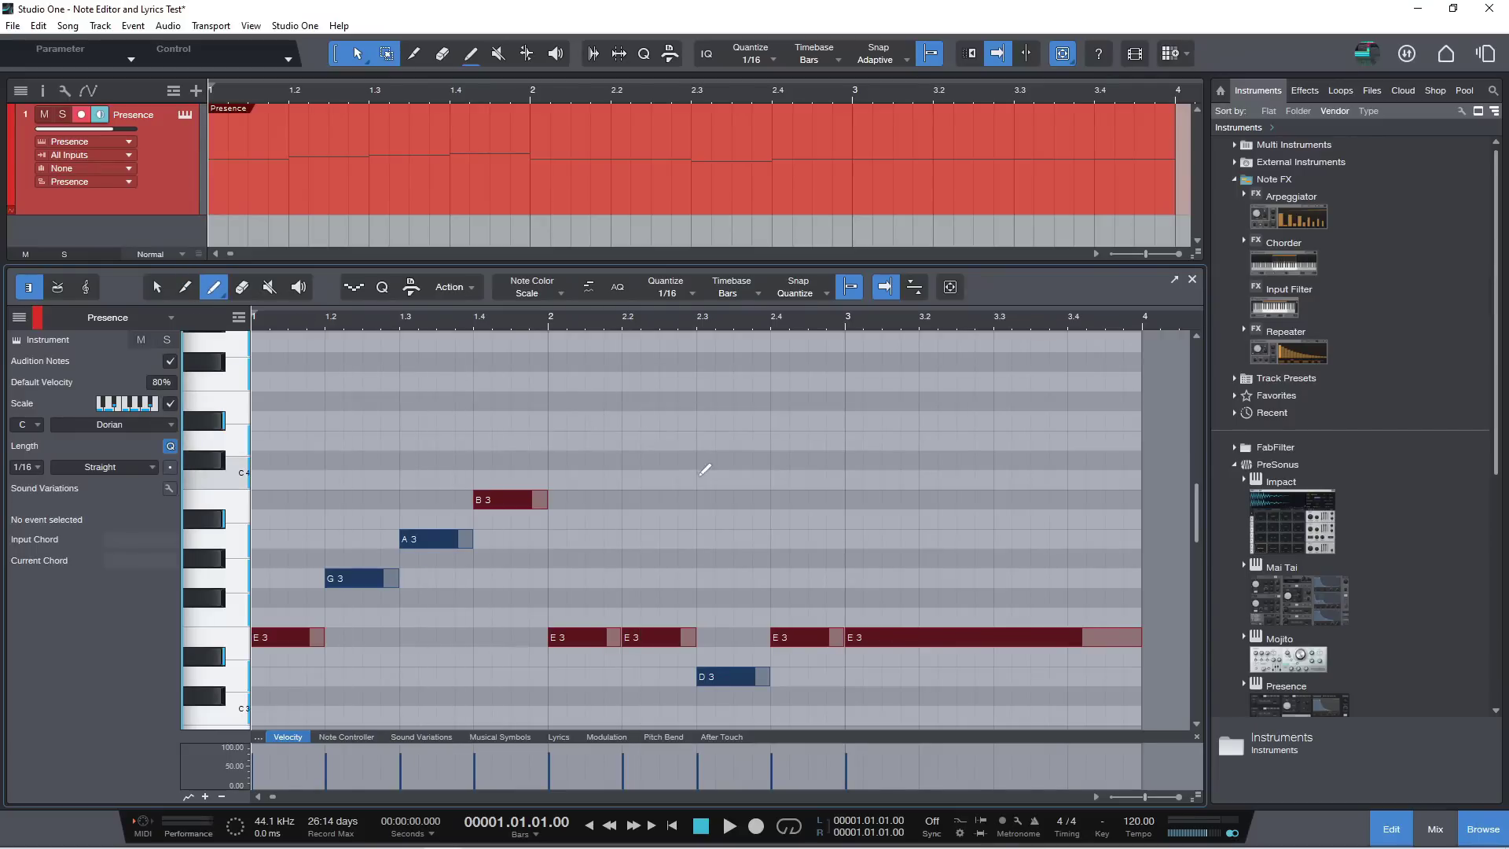
pyautogui.click(629, 478)
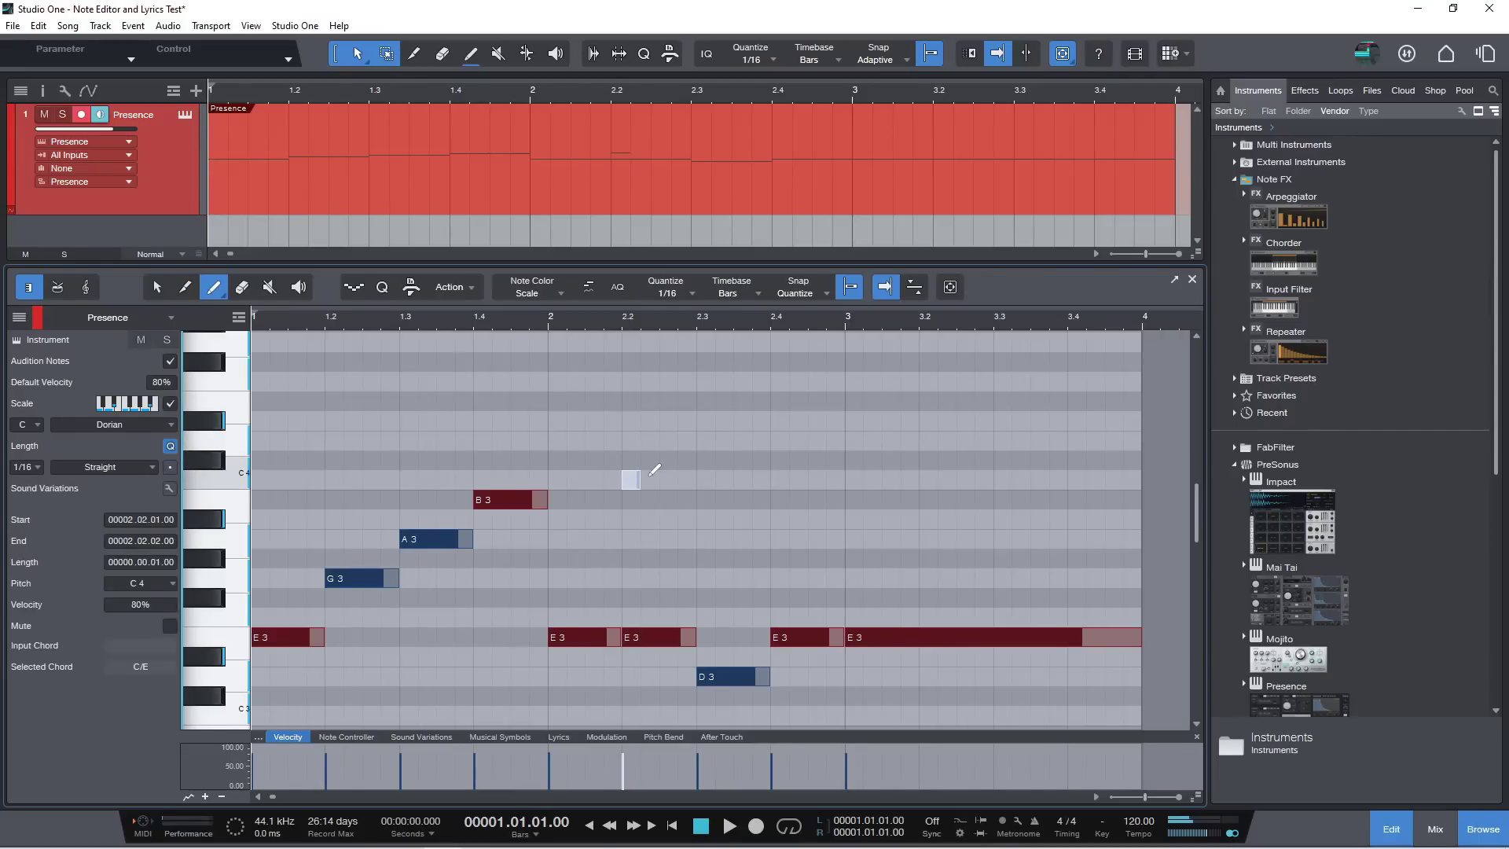
pyautogui.moveTo(634, 480); pyautogui.dragTo(693, 481)
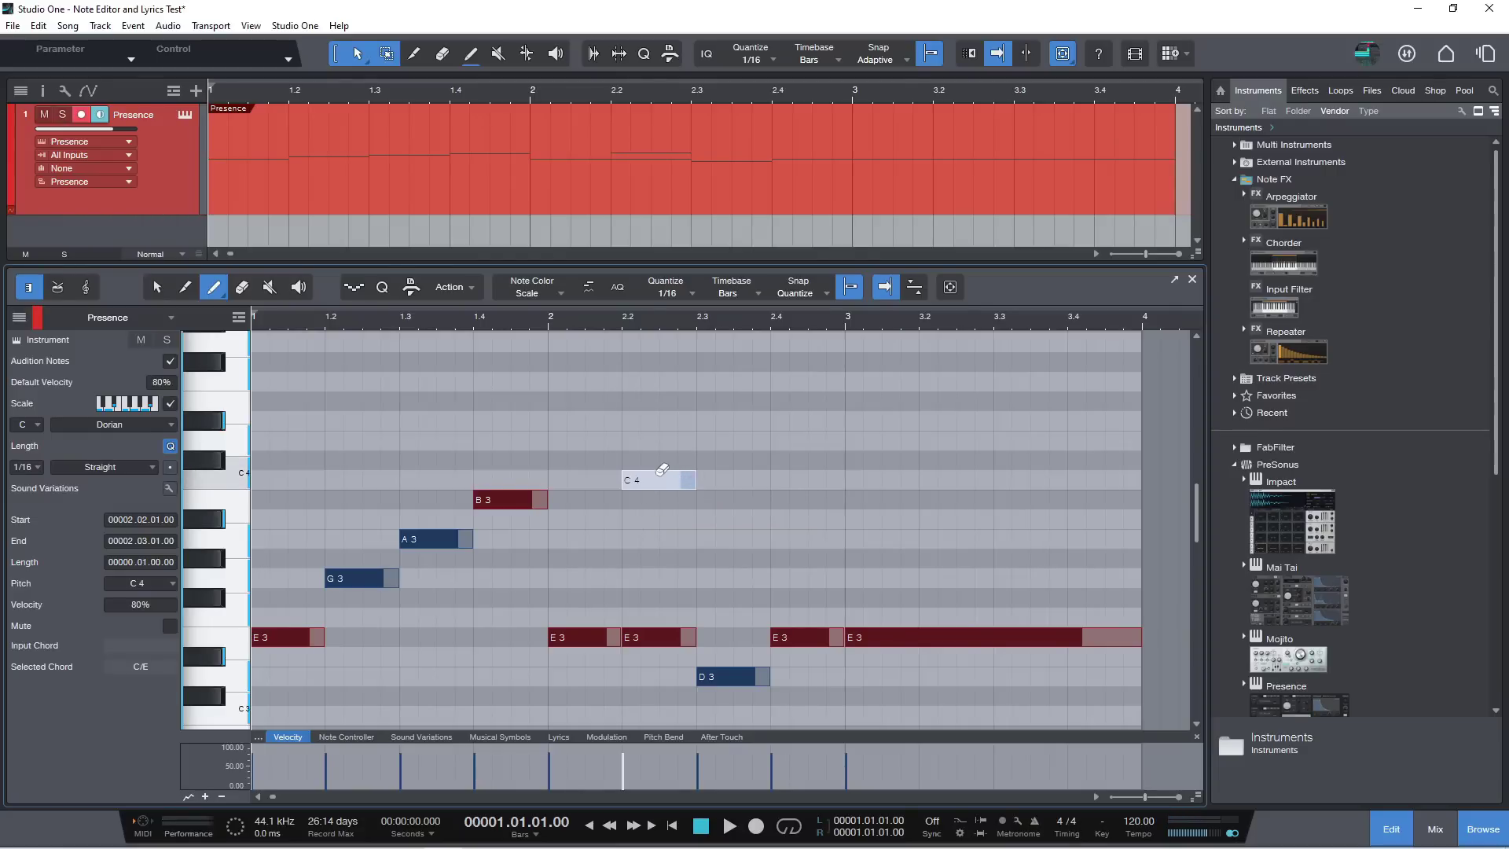
# - Move the new C 4 note down to A# 3 and clear the note selection
pyautogui.click(158, 289)
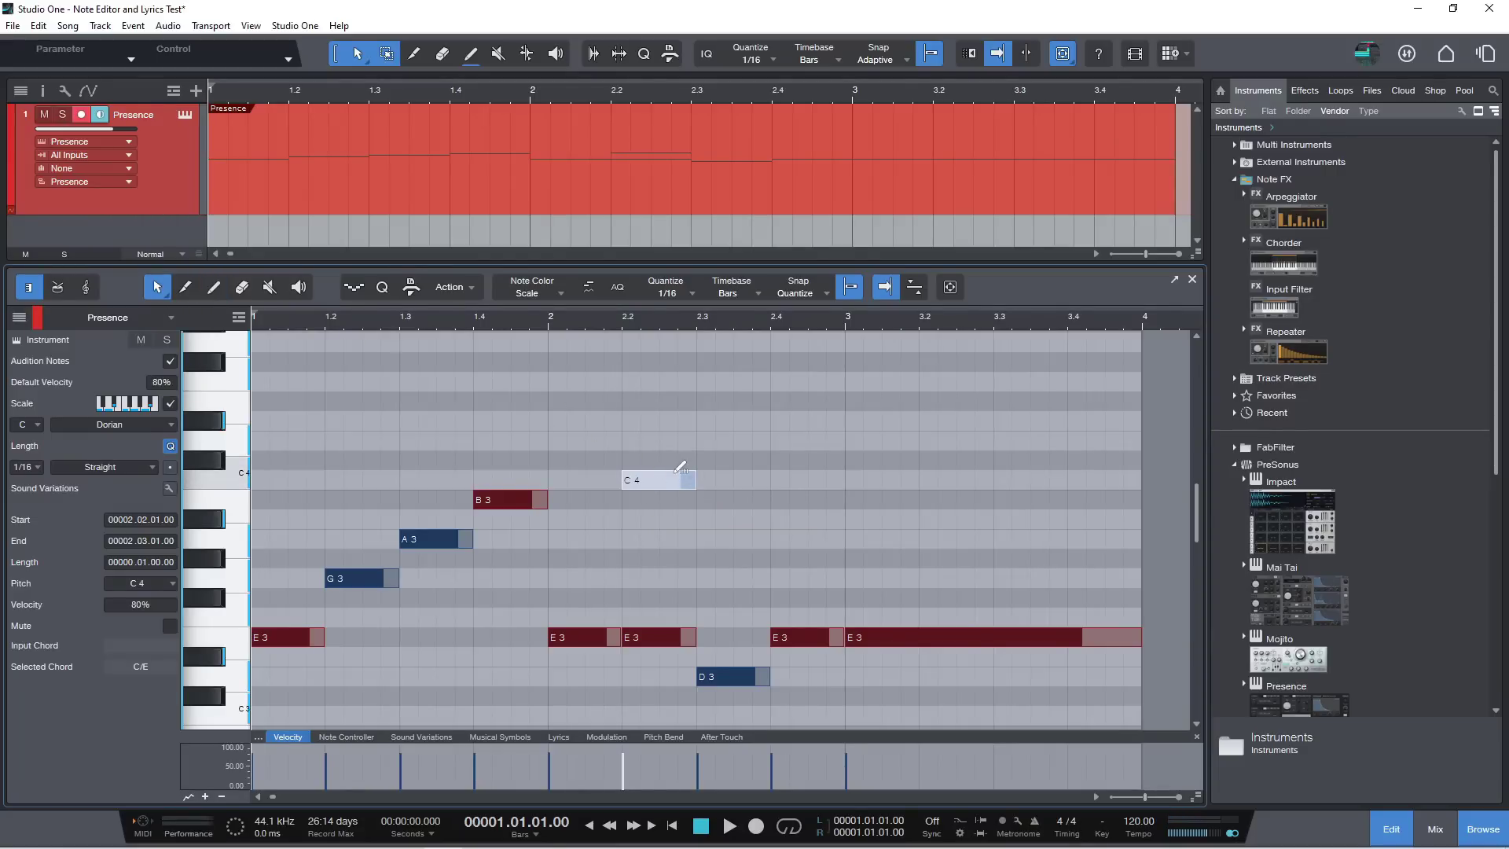
pyautogui.moveTo(659, 484)
pyautogui.mouseDown()
pyautogui.moveTo(652, 390)
pyautogui.moveTo(655, 504)
pyautogui.mouseUp()
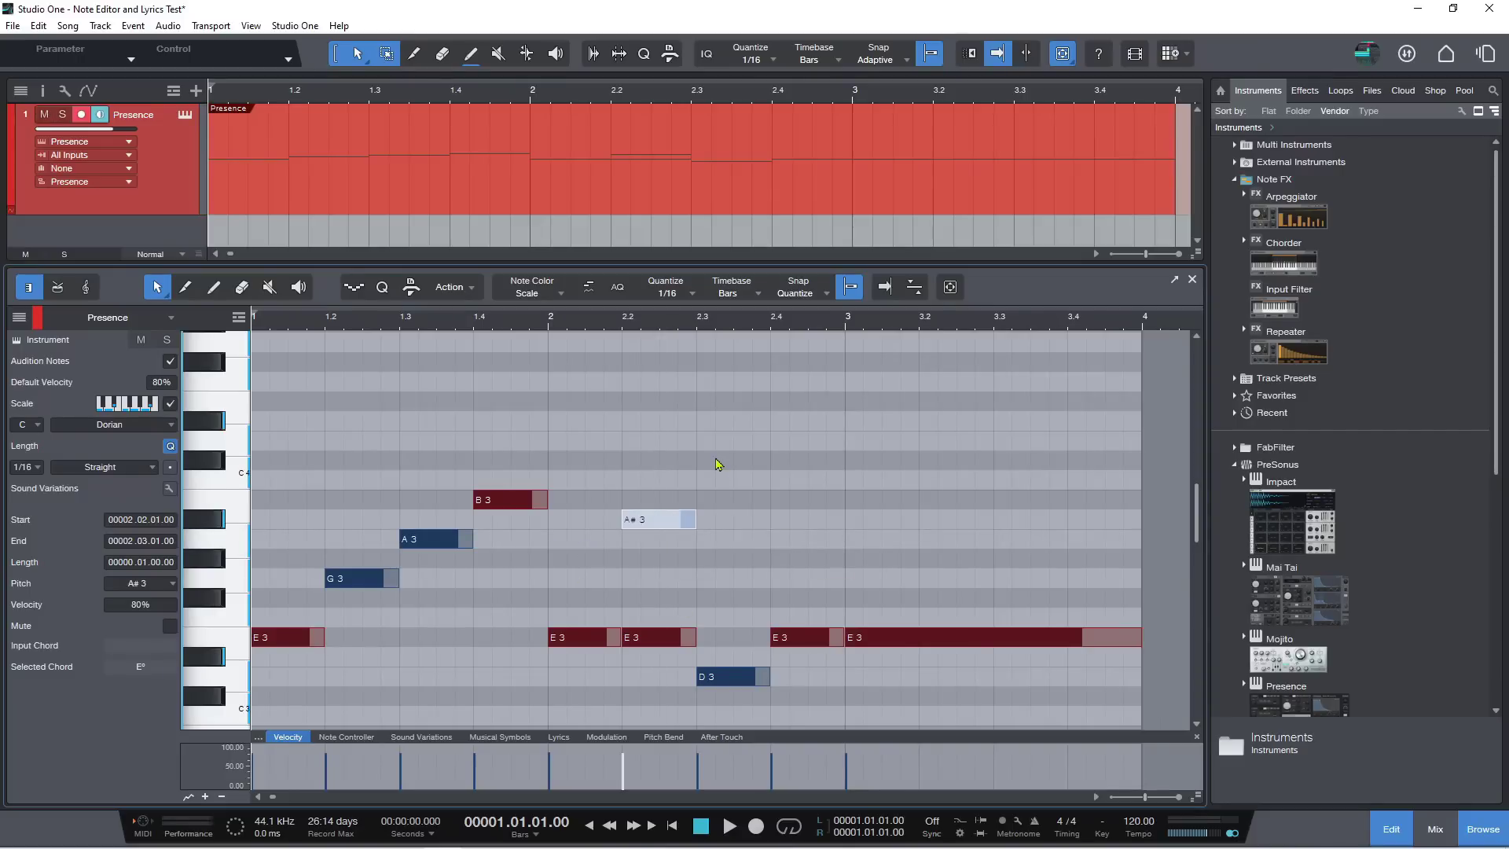
pyautogui.click(742, 550)
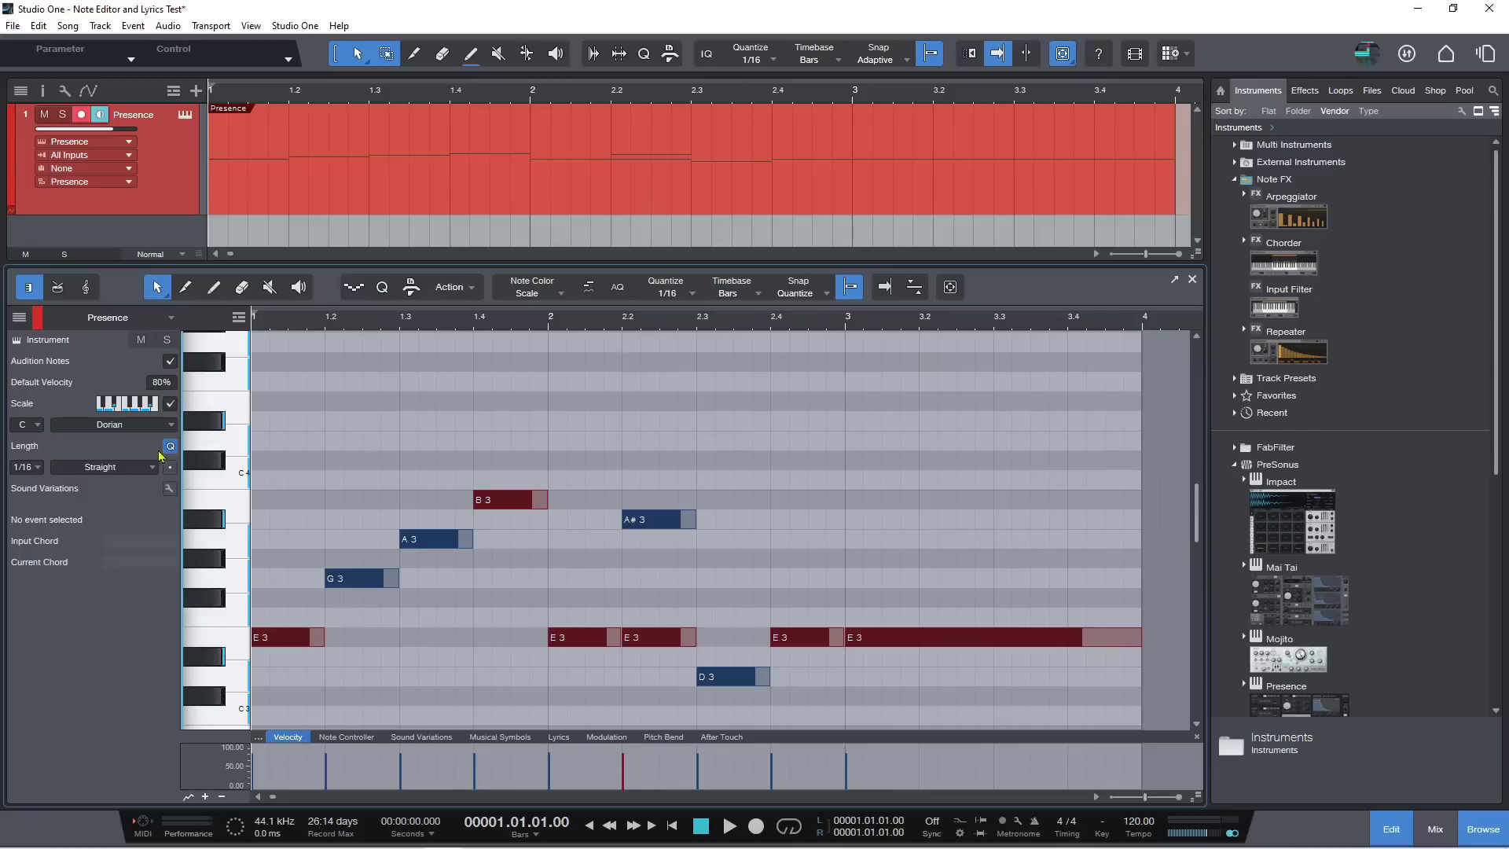
# - Disable the Scale option for the Presence part and undo the added note at 2.2
pyautogui.click(168, 404)
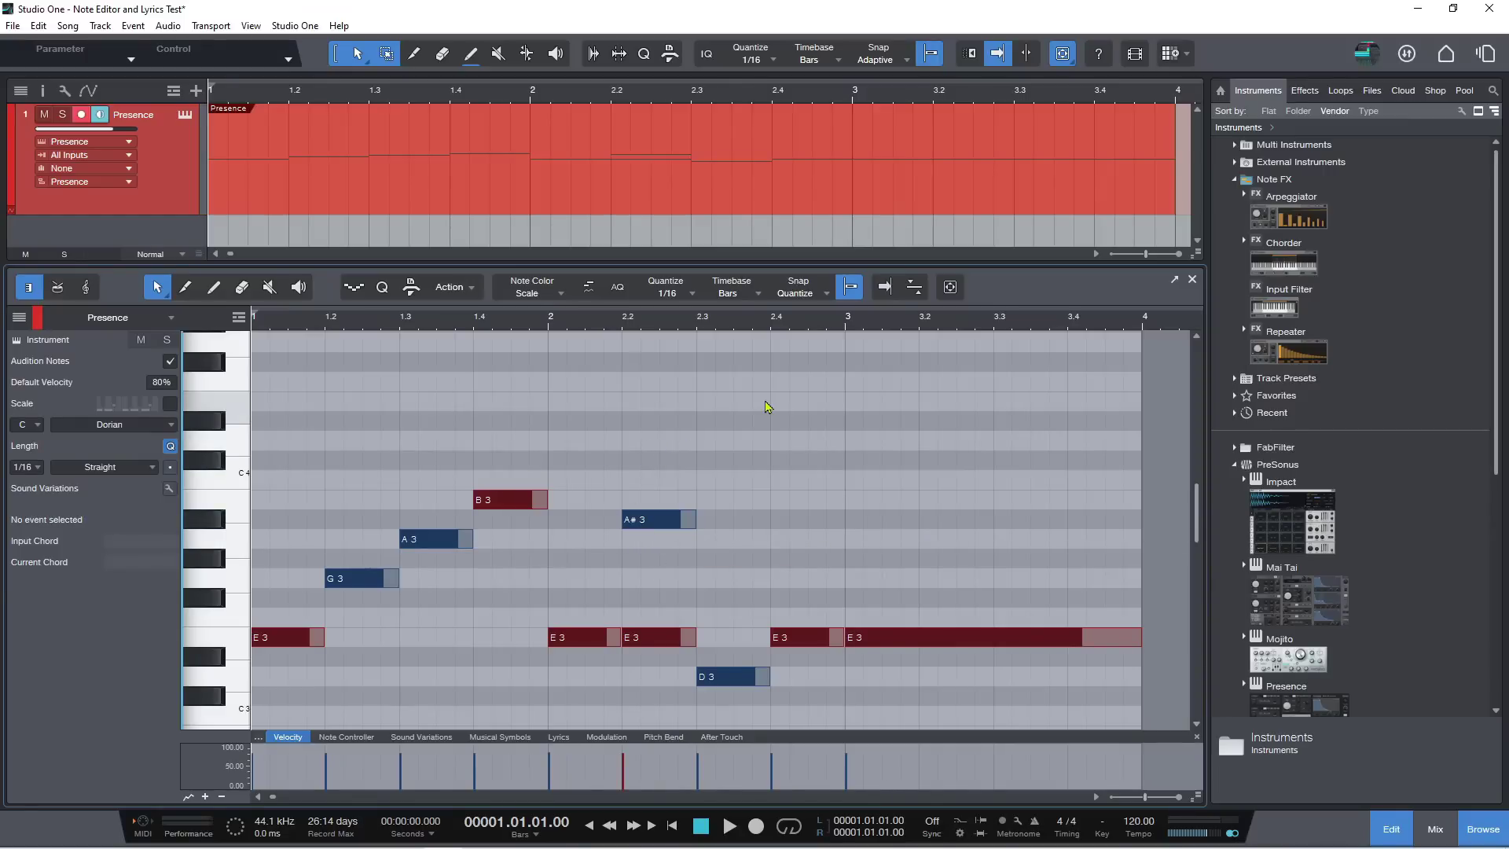
pyautogui.hotkey('ctrl', 'z')
pyautogui.hotkey('ctrl', 'z')
pyautogui.hotkey('ctrl', 'z')
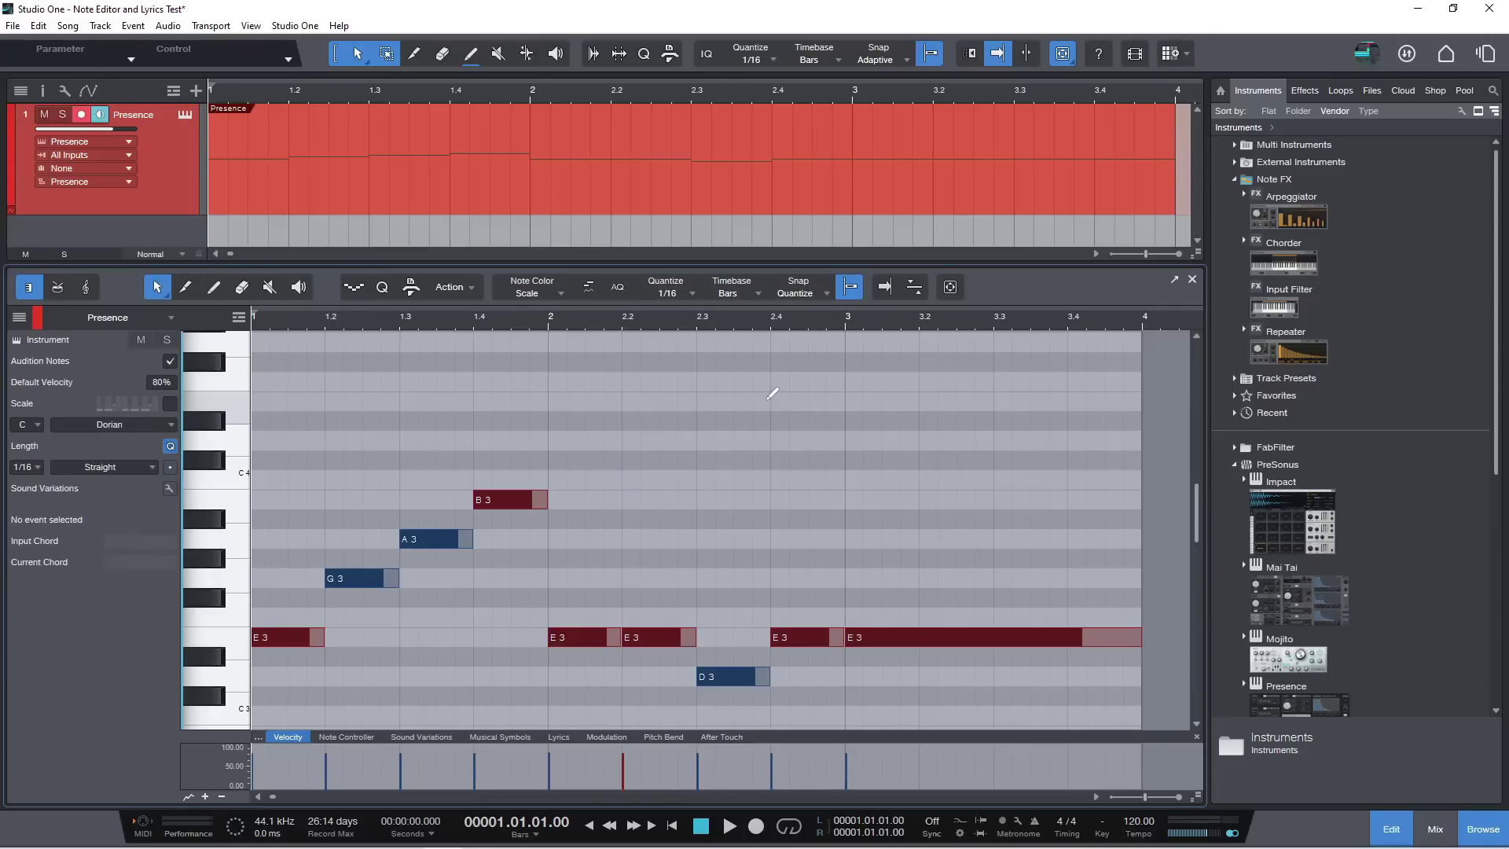
# - Close the note editor, then reopen the Presence part and display it in the score view
pyautogui.click(1192, 281)
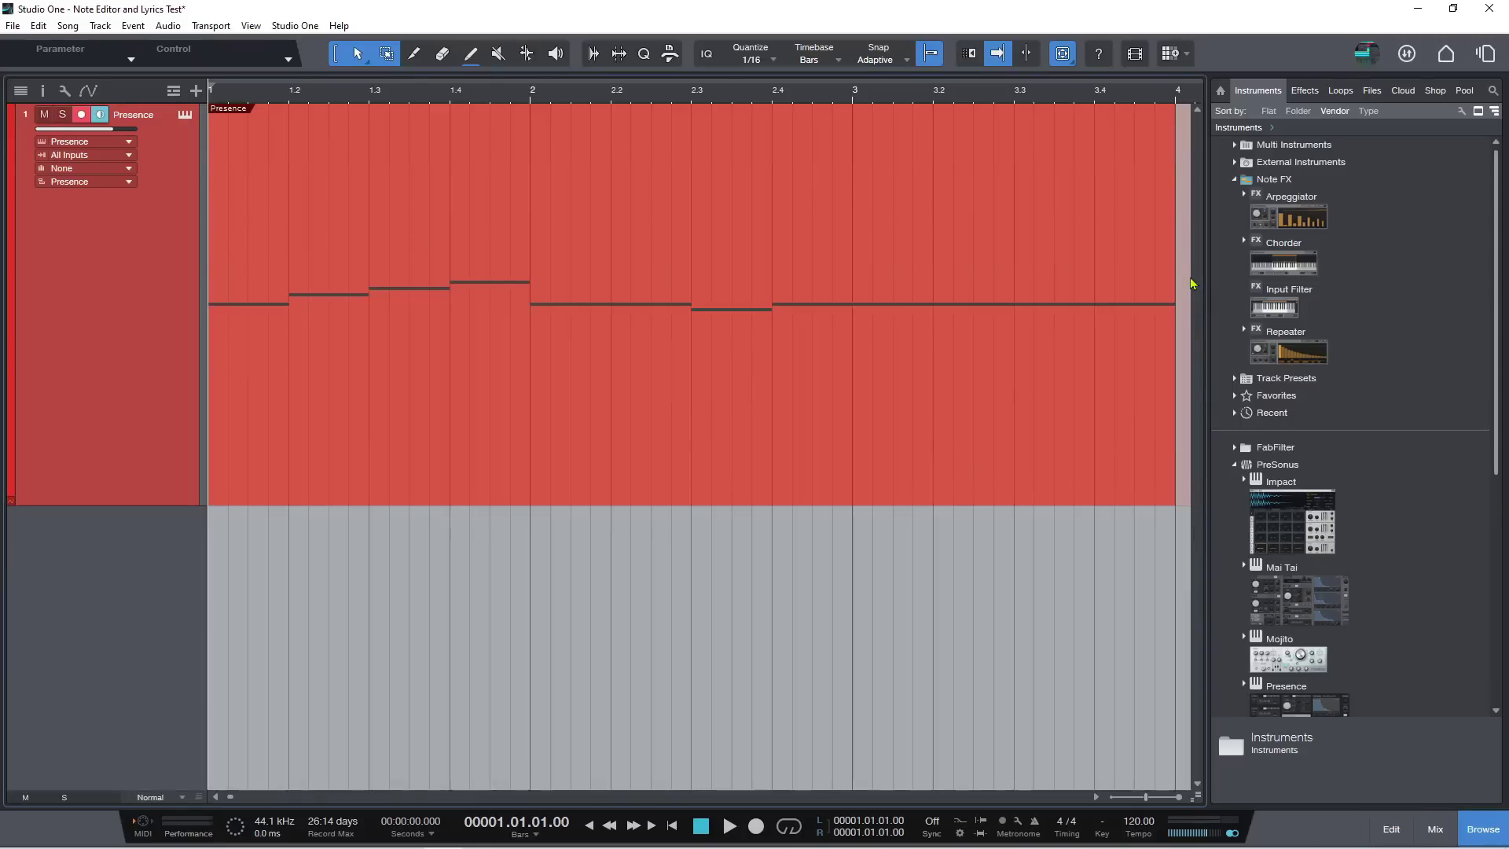
pyautogui.doubleClick(340, 380)
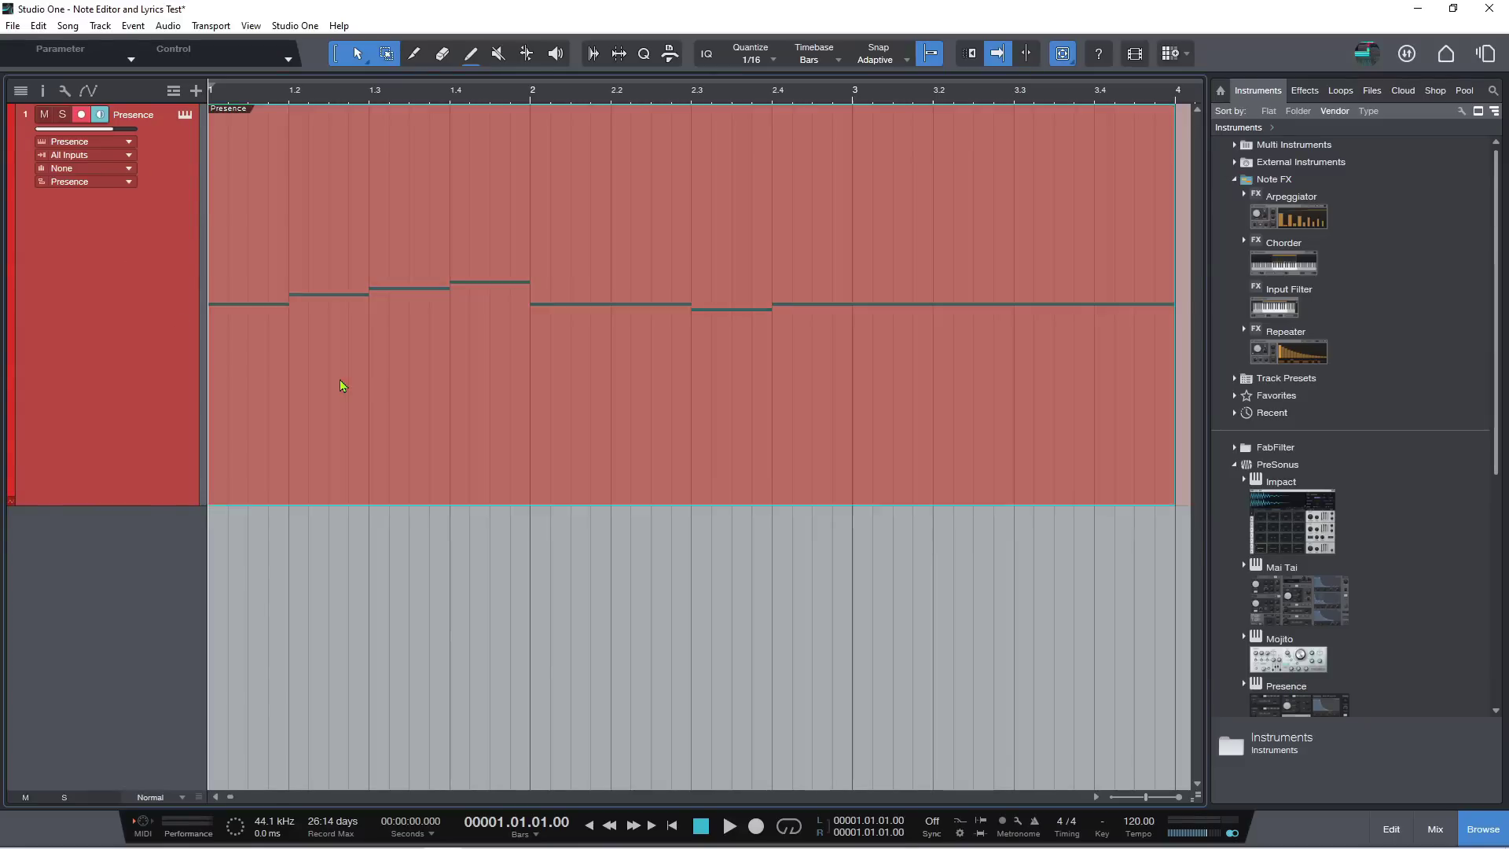
pyautogui.click(86, 288)
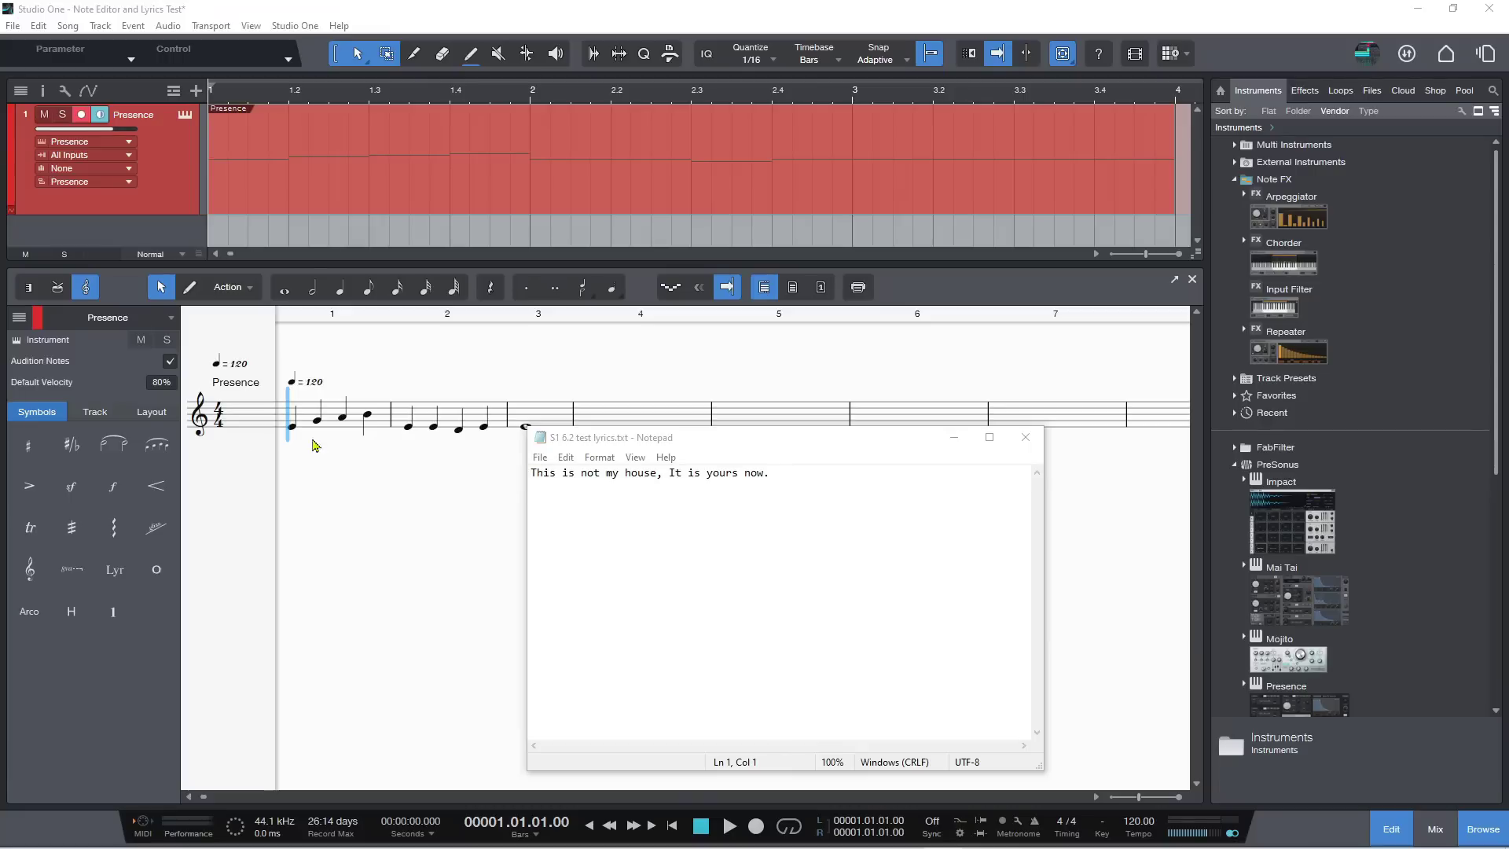
# - Choose the lyrics symbol and copy "This is not my house, It is yours now." from S1 6.2 test lyrics.txt in Notepad
pyautogui.moveTo(675, 438); pyautogui.dragTo(866, 414)
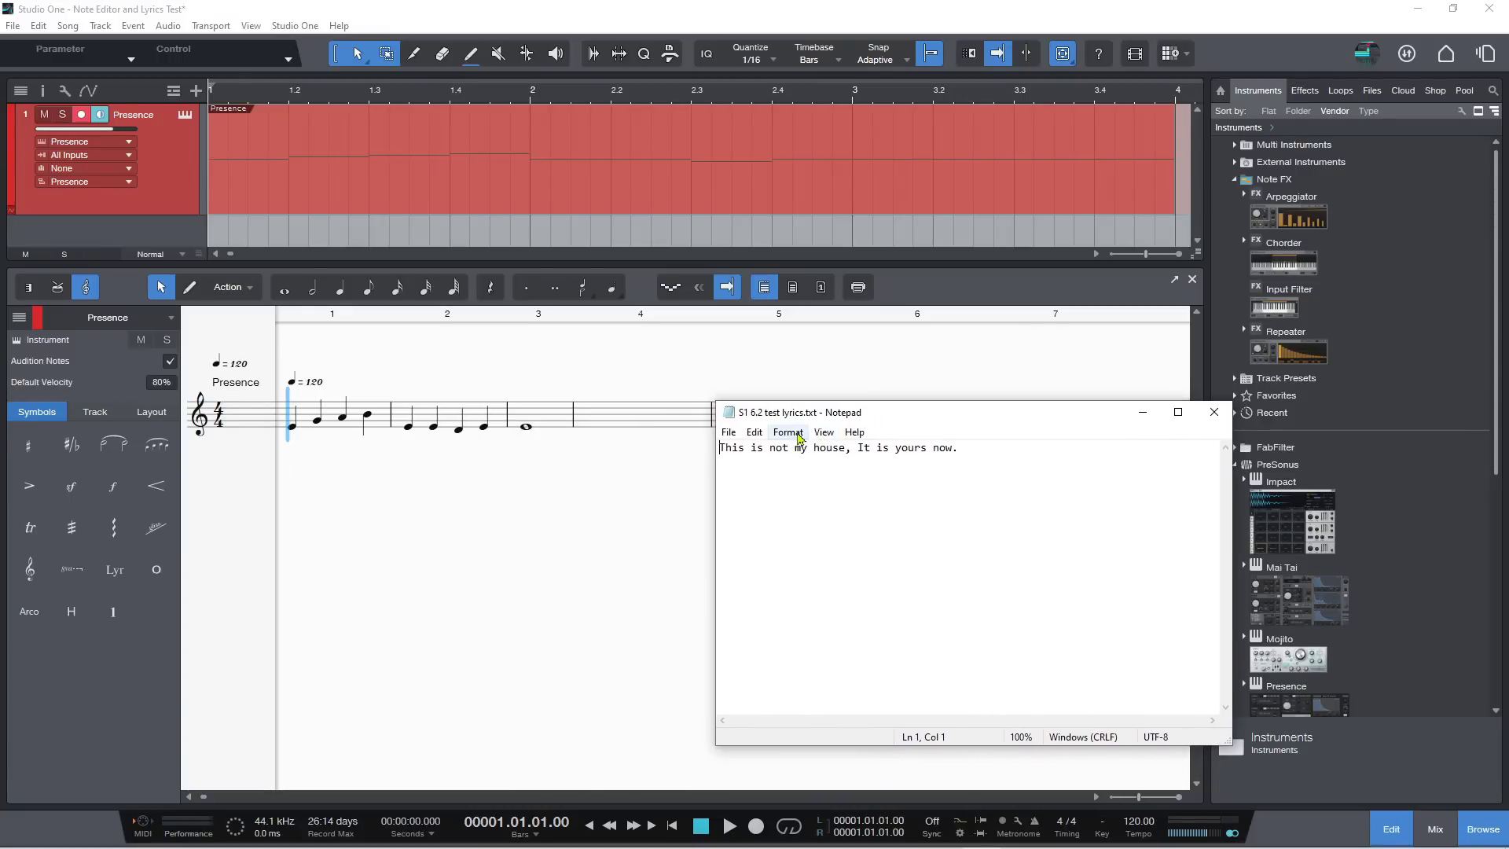
pyautogui.click(111, 579)
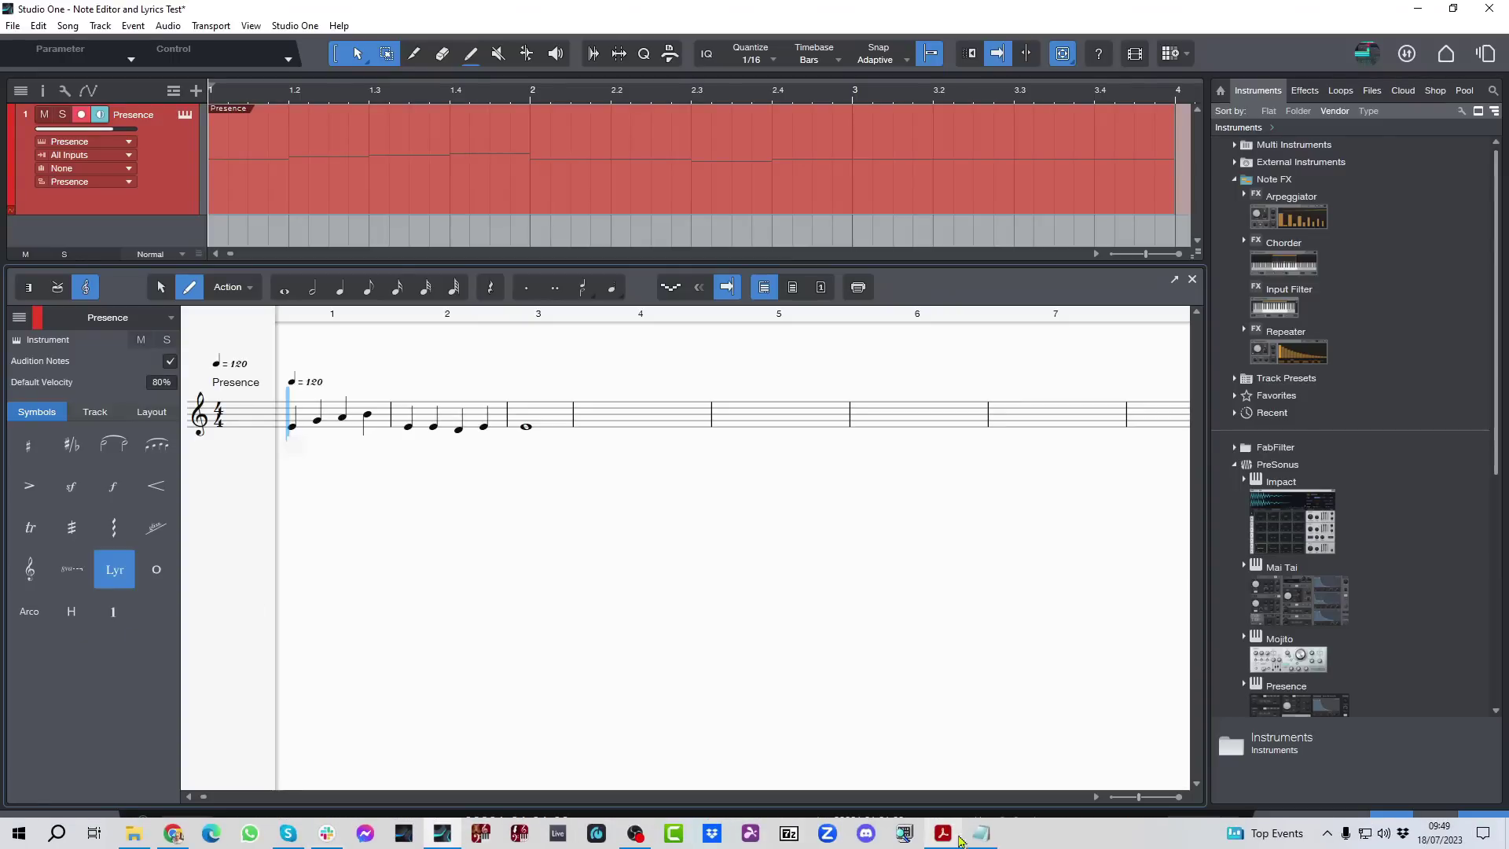
pyautogui.click(974, 835)
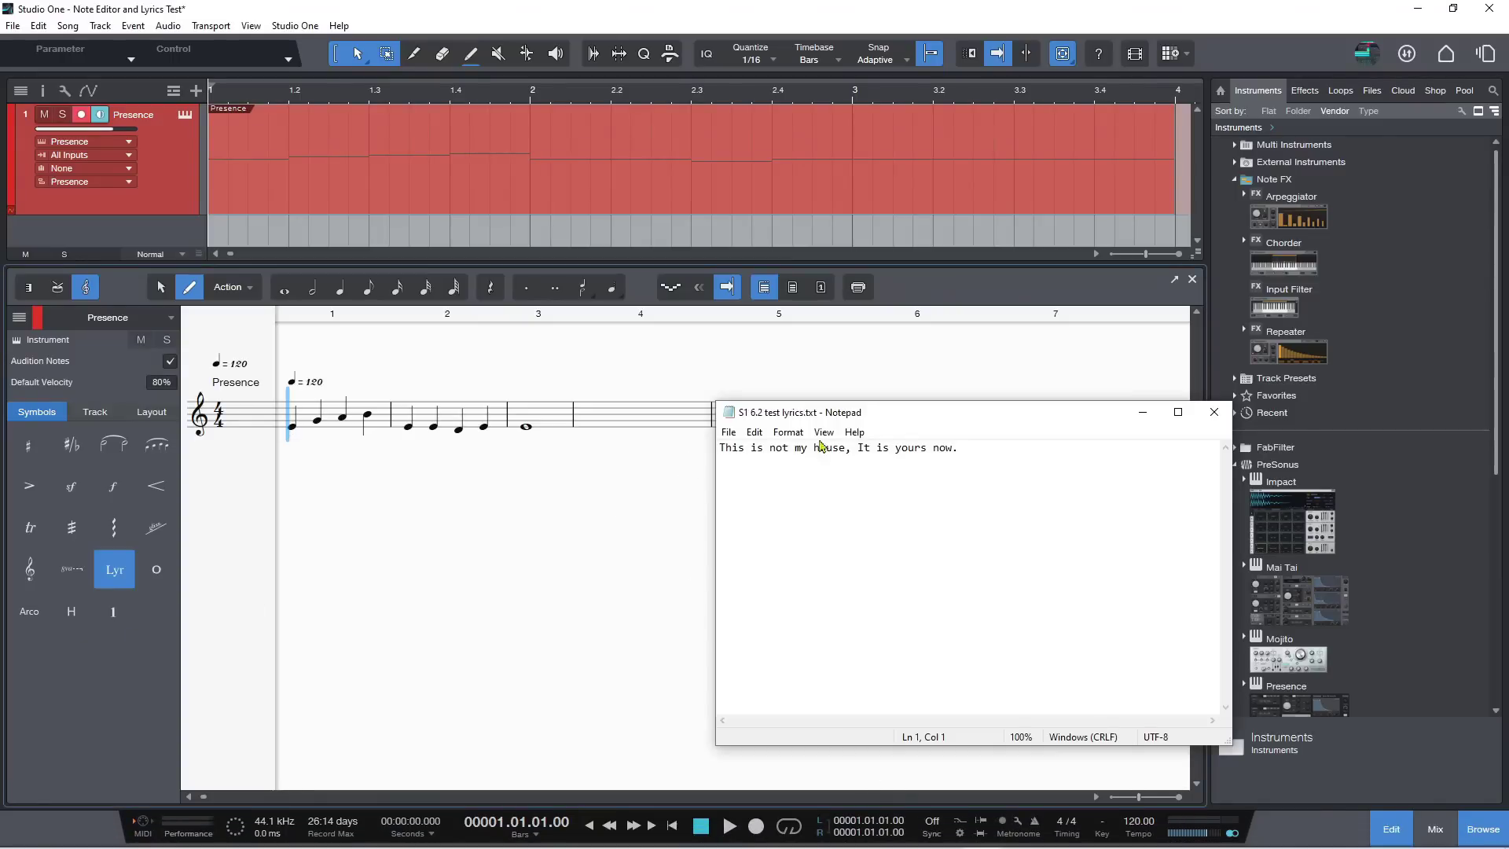
pyautogui.moveTo(966, 448); pyautogui.dragTo(700, 450)
pyautogui.hotkey('ctrl', 'c')
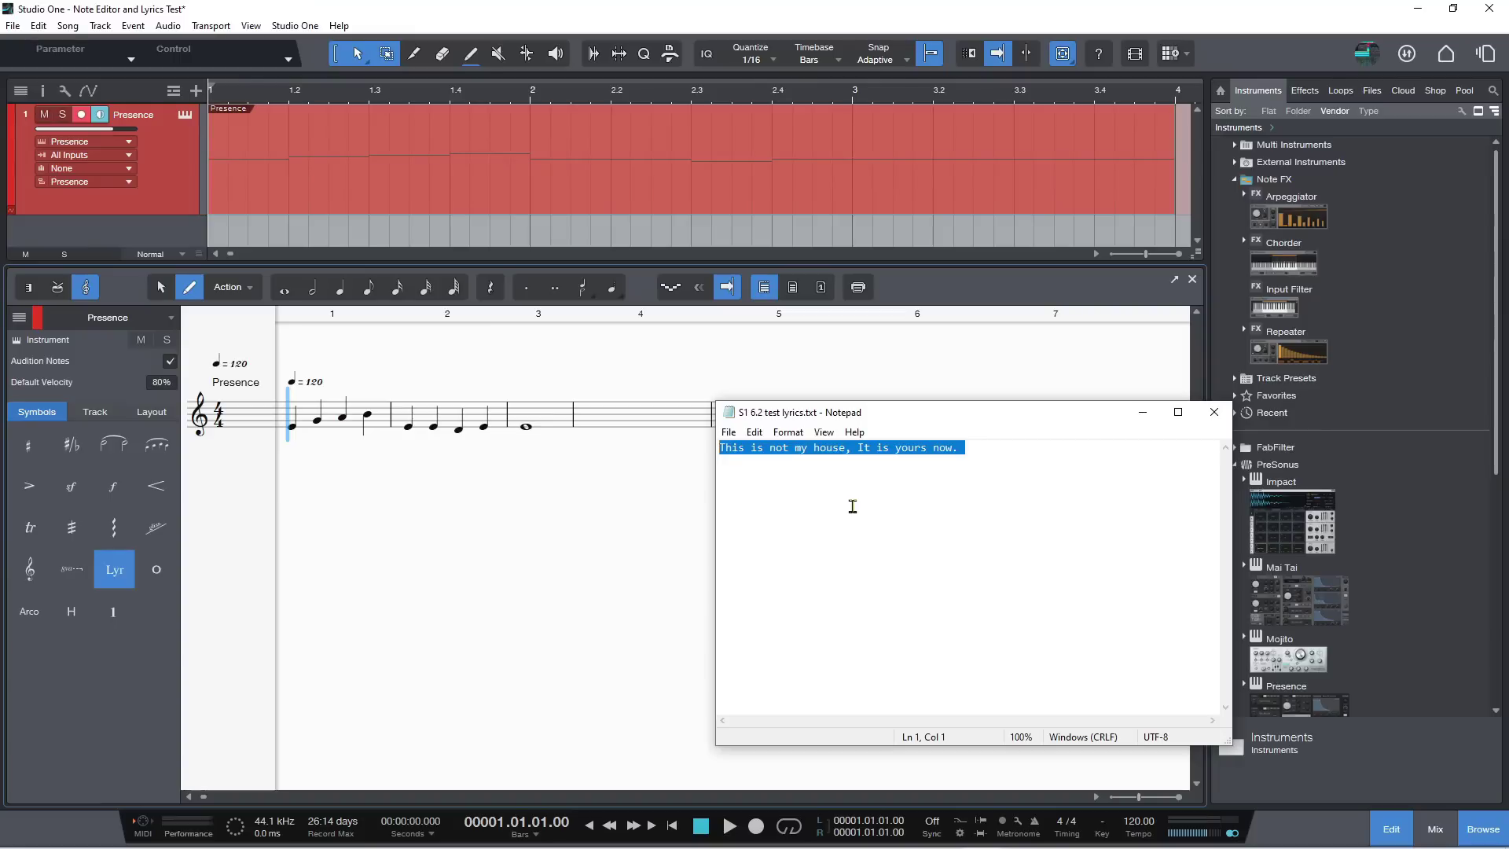
# - Paste the copied lyrics into the Studio One score starting under the first note, and play the part through
pyautogui.click(294, 443)
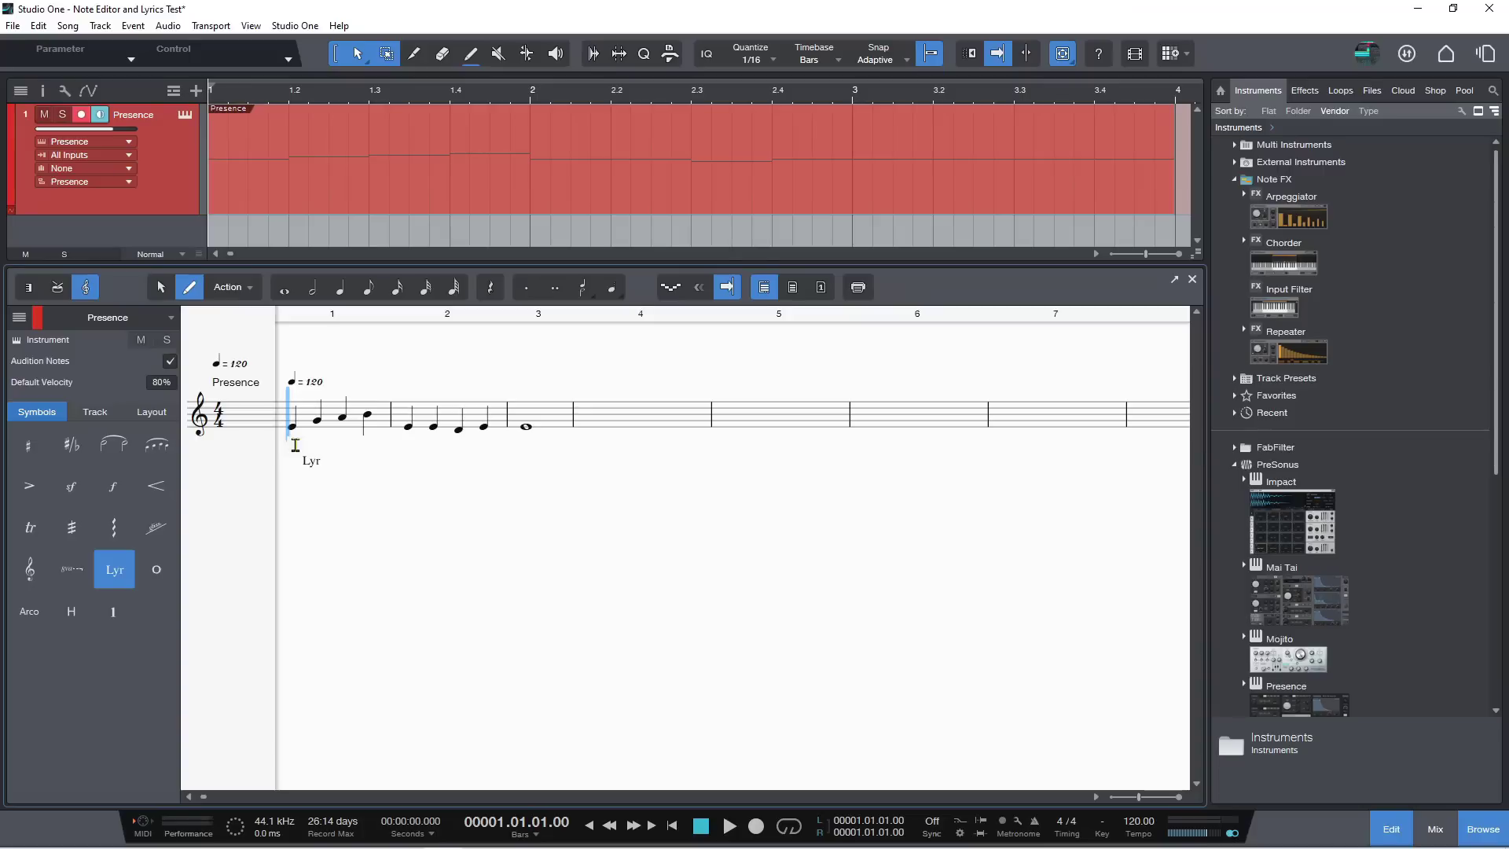
pyautogui.hotkey('ctrl', 'v')
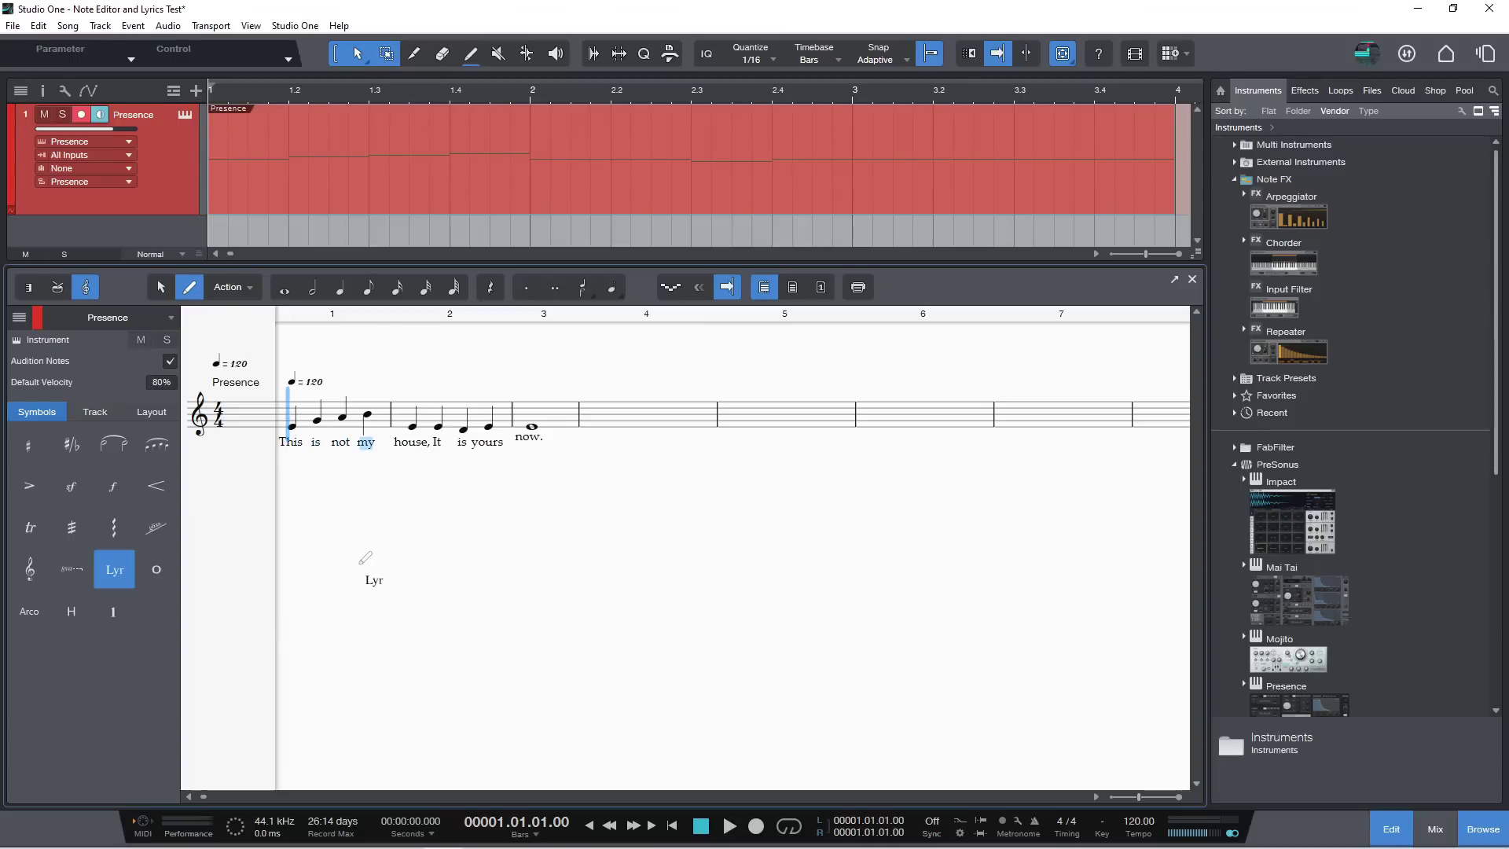
pyautogui.press('space')
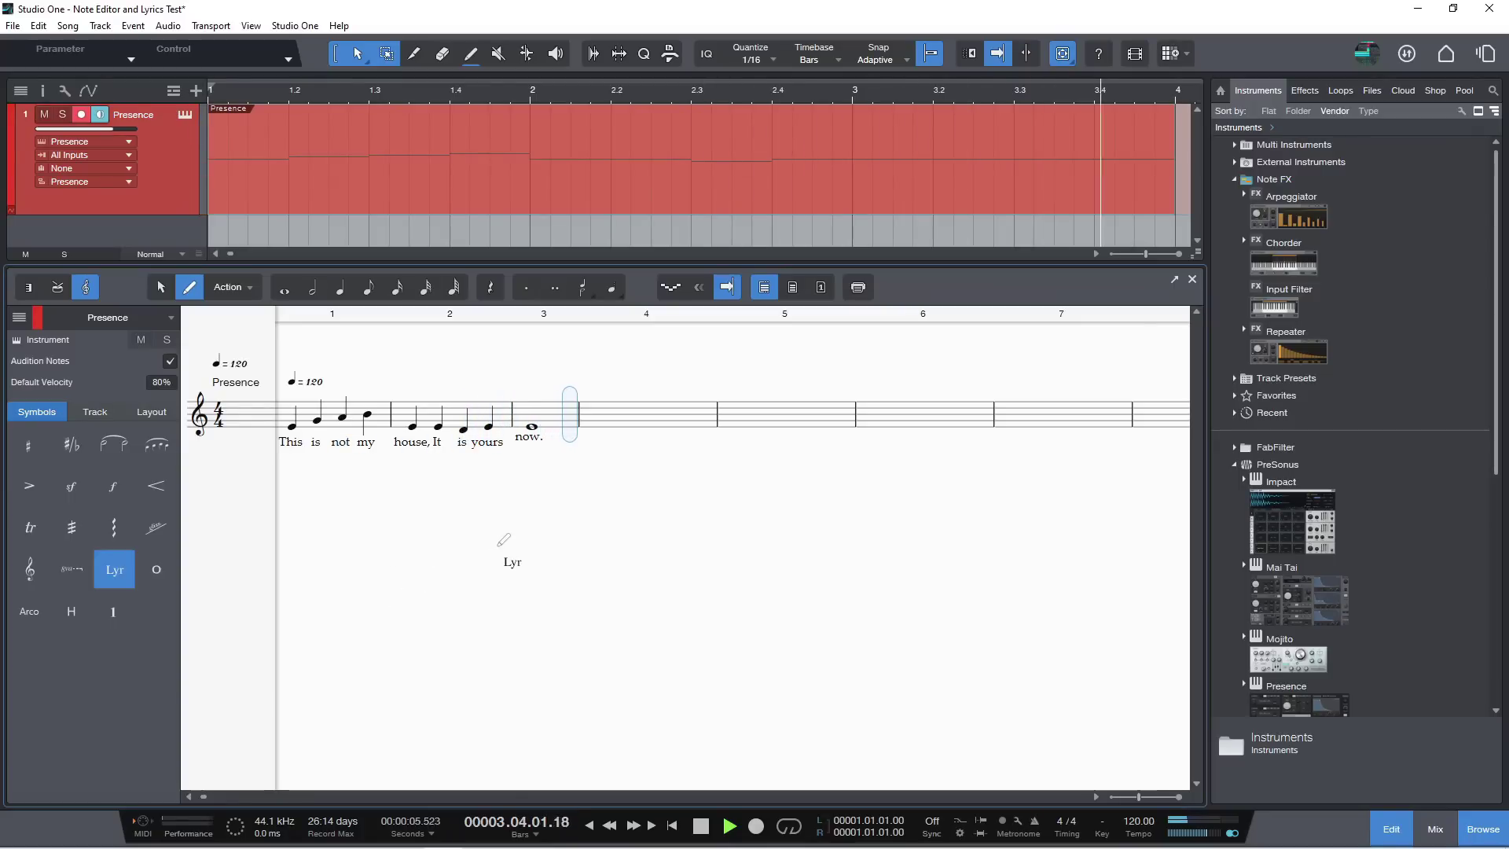
pyautogui.press('space')
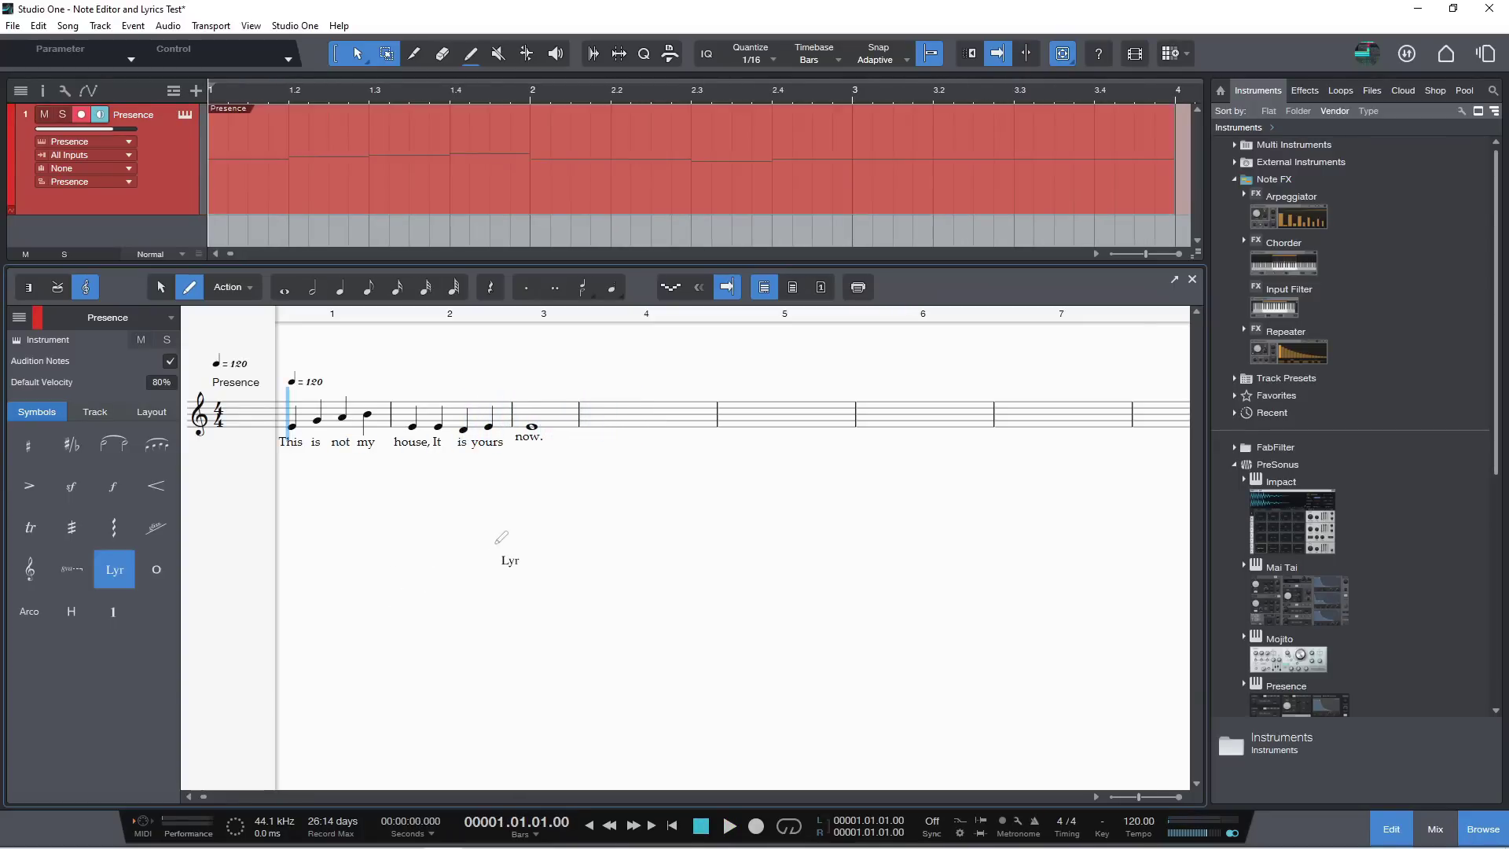
# - Return to the Arrow tool and show the Presence part in the piano view
pyautogui.click(161, 289)
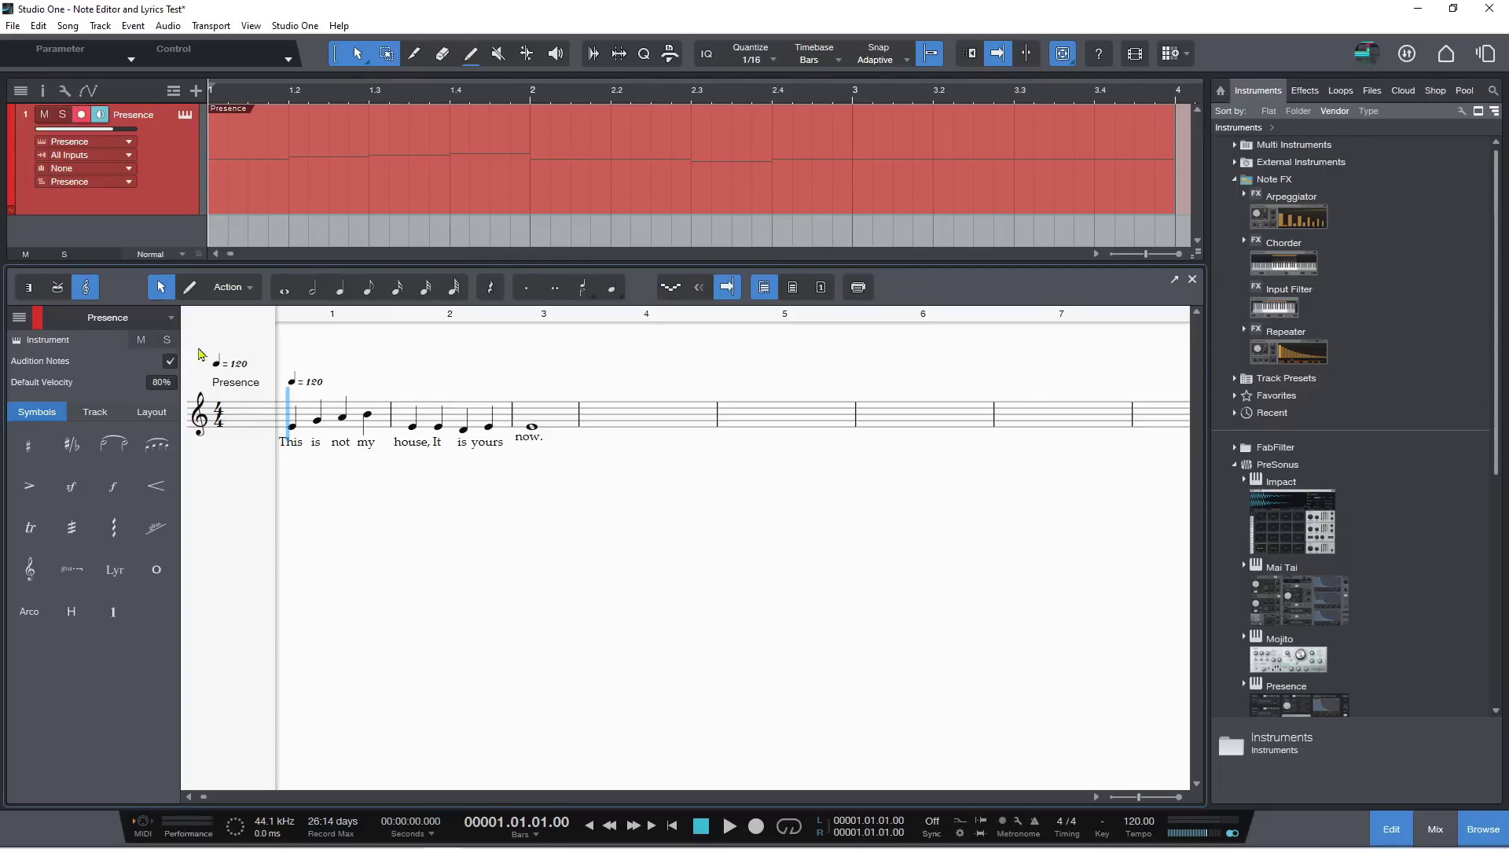
pyautogui.click(29, 288)
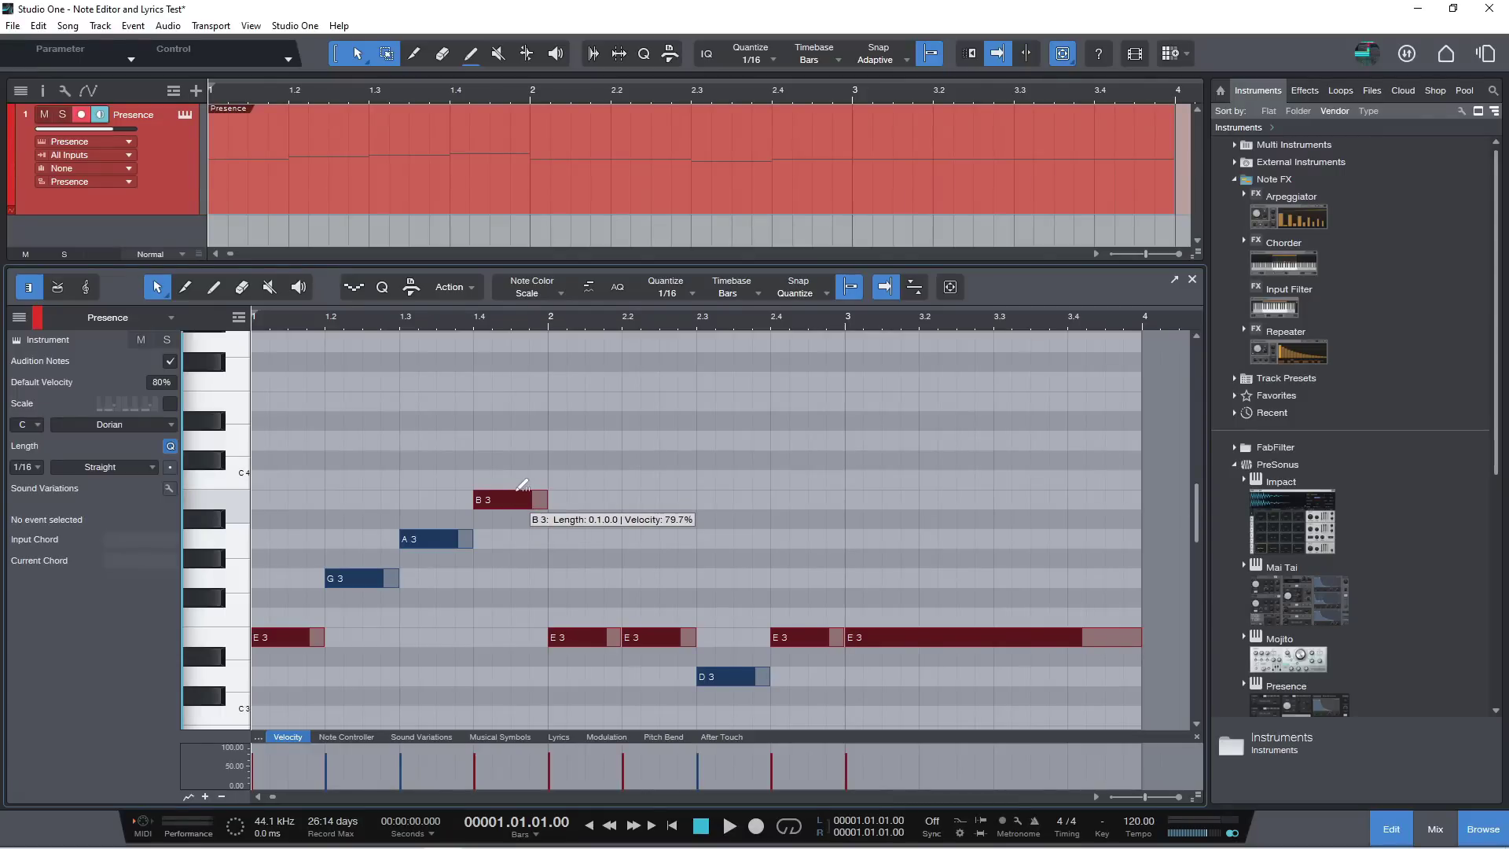
# - Set the Arrow tool to Basic mode and select the B 3 note at the end of bar 1
pyautogui.click(171, 301)
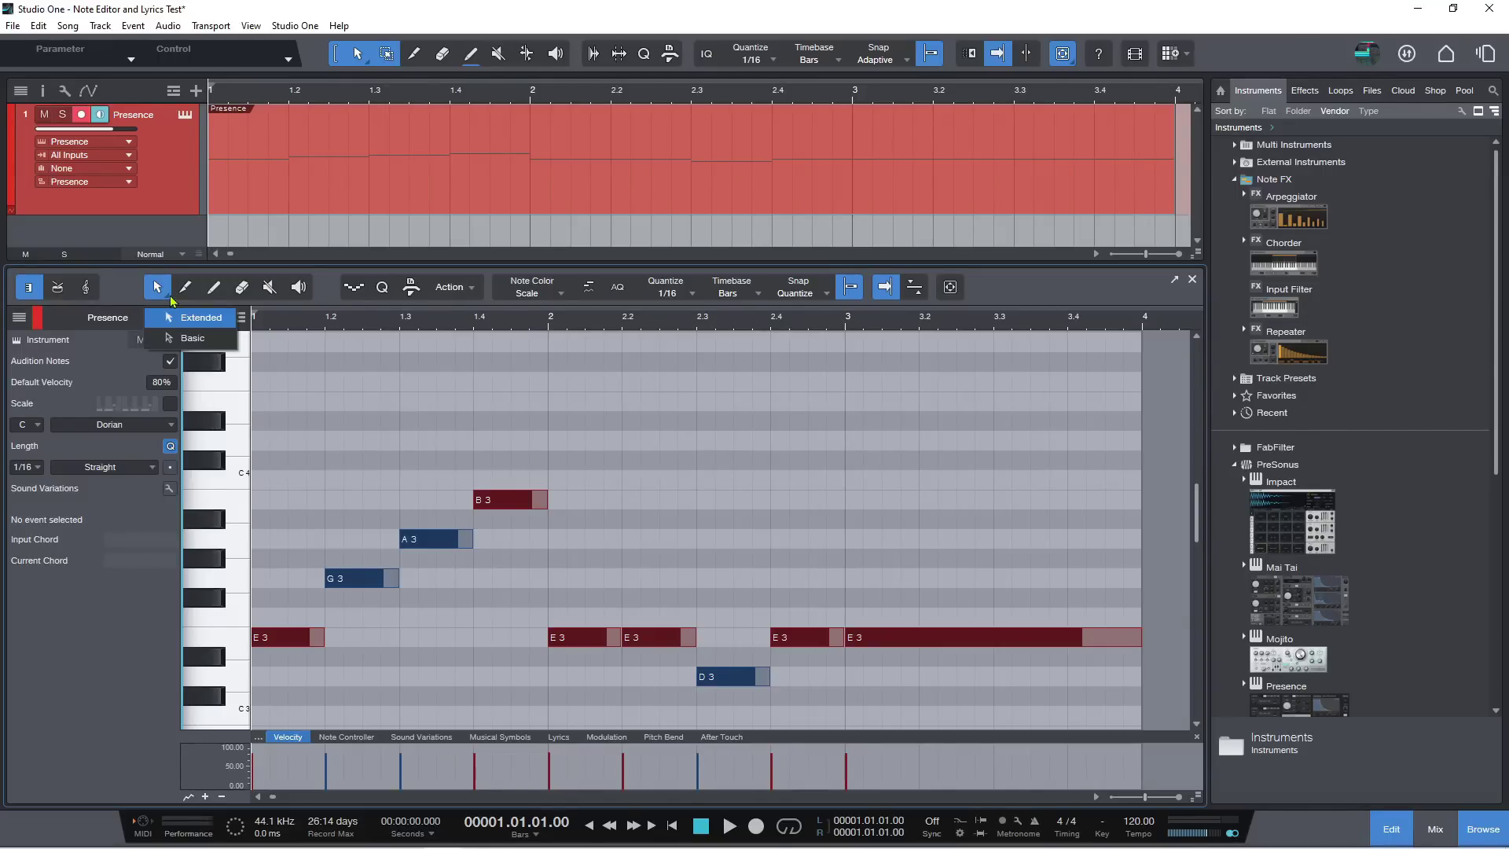
pyautogui.click(180, 338)
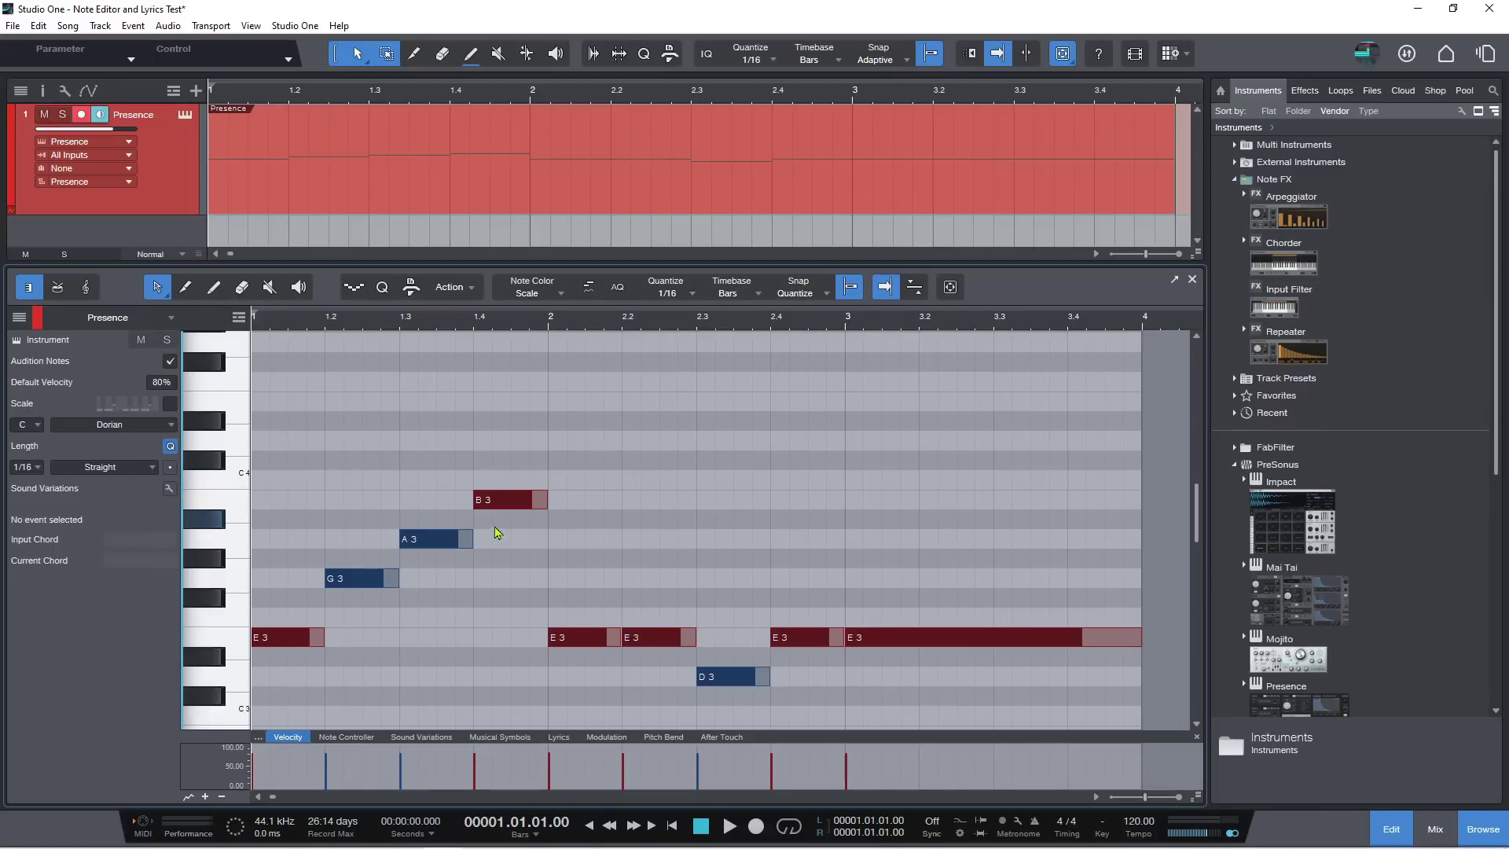
pyautogui.moveTo(511, 502); pyautogui.dragTo(549, 507)
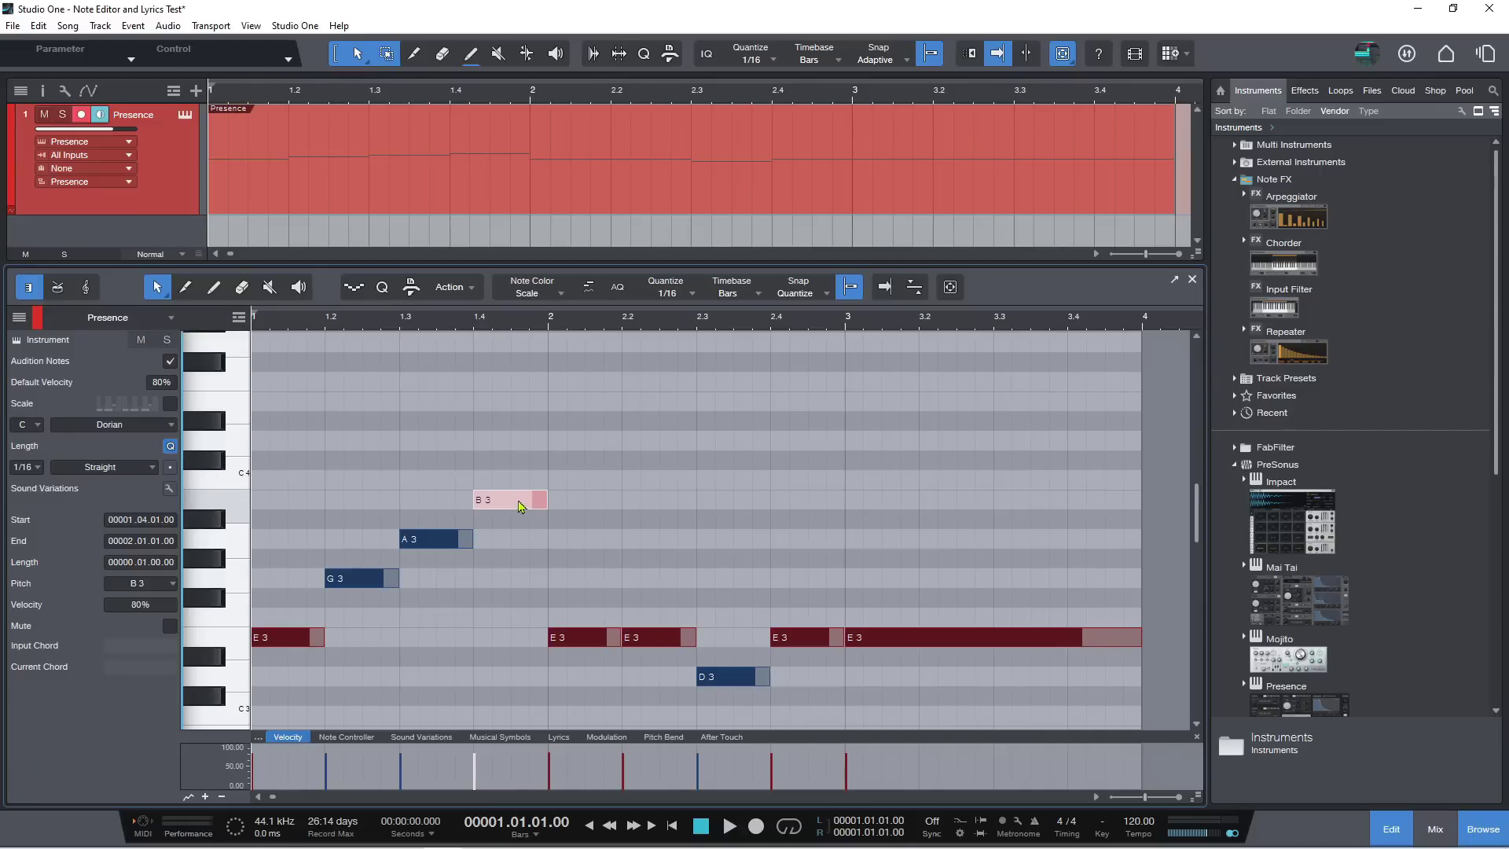
# - Lower the B 3 note's velocity to about 75%, split the note in two, and undo these edits
pyautogui.moveTo(523, 492)
pyautogui.mouseDown()
pyautogui.moveTo(497, 492)
pyautogui.moveTo(525, 447)
pyautogui.moveTo(522, 616)
pyautogui.moveTo(530, 453)
pyautogui.moveTo(512, 535)
pyautogui.moveTo(525, 501)
pyautogui.mouseUp()
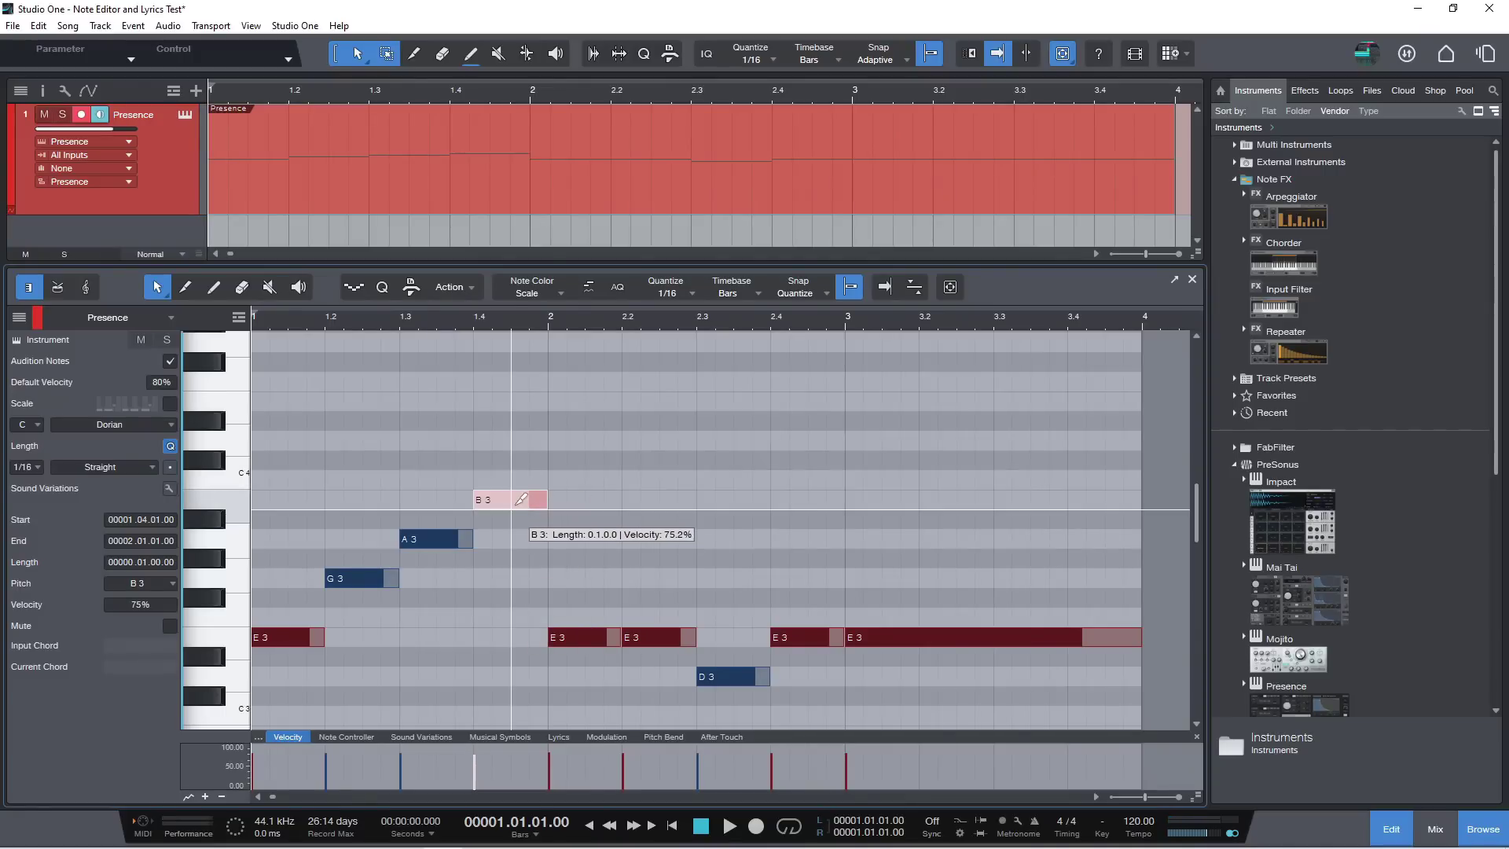
pyautogui.click(550, 466)
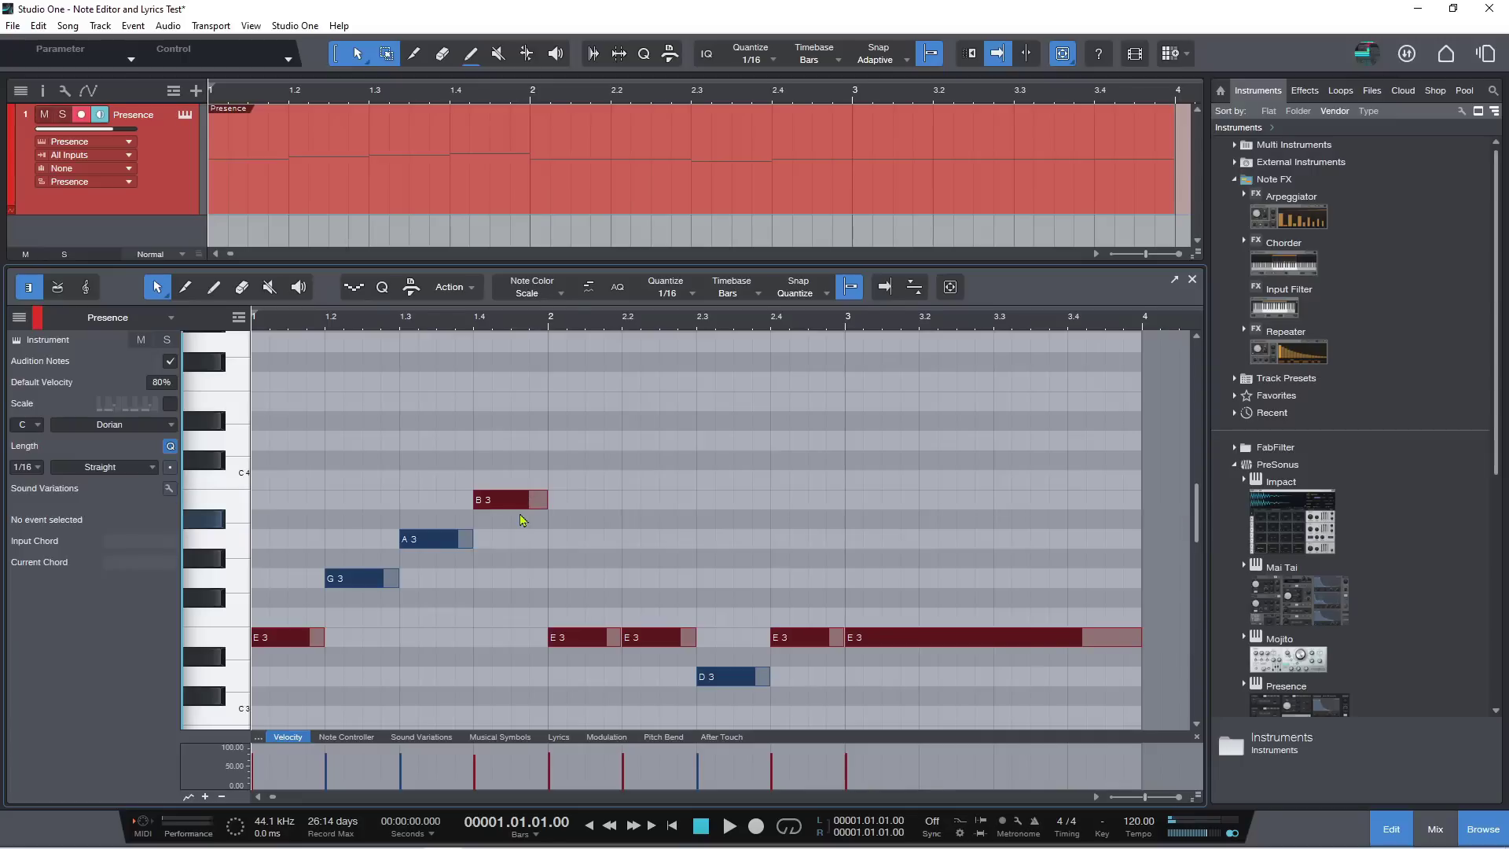
pyautogui.hotkey('ctrl', 'z')
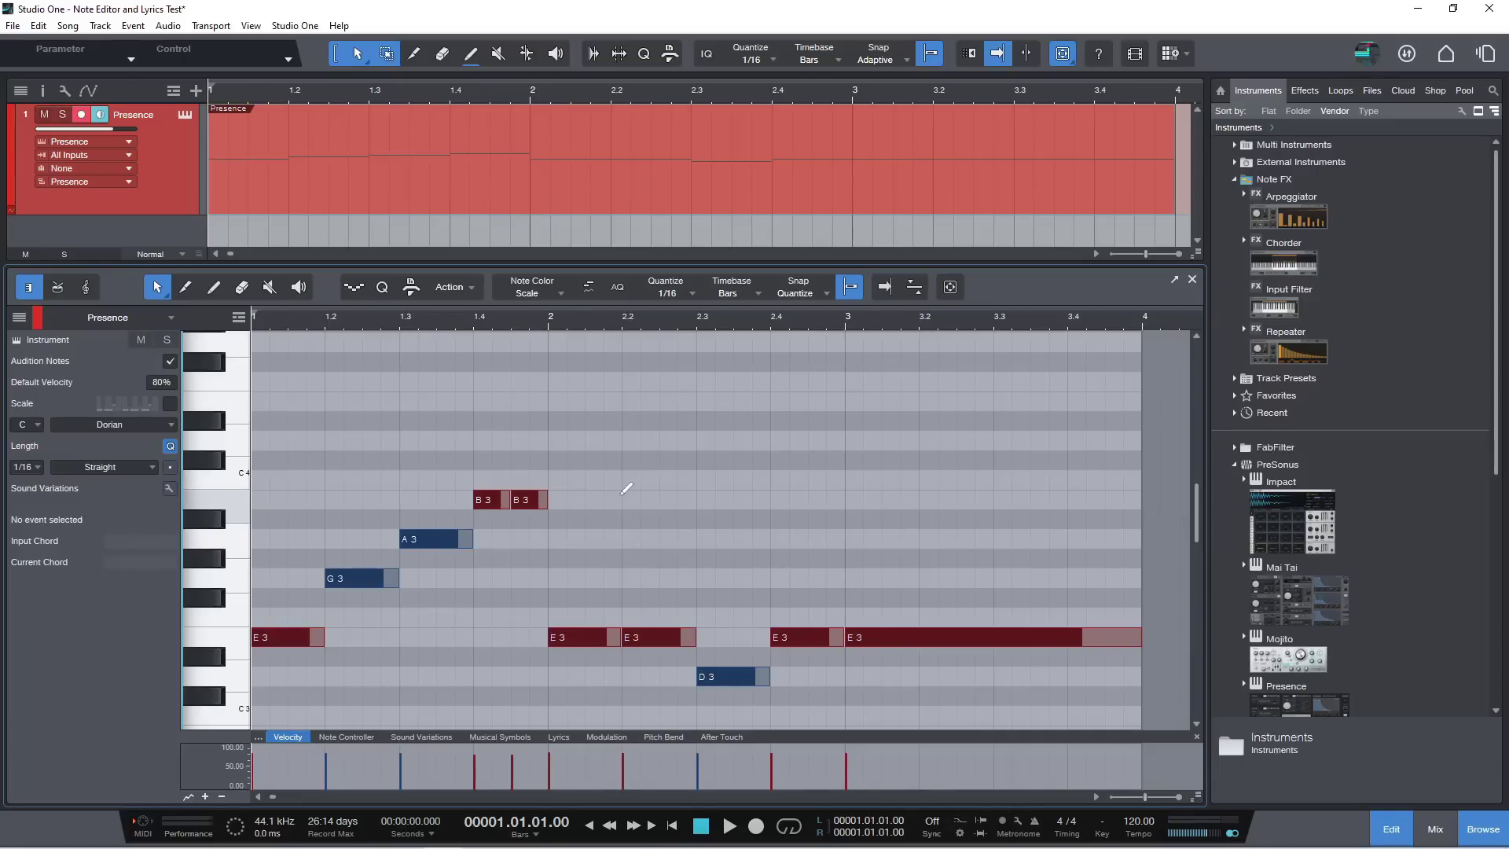
pyautogui.hotkey('ctrl', 'z')
pyautogui.click(610, 486)
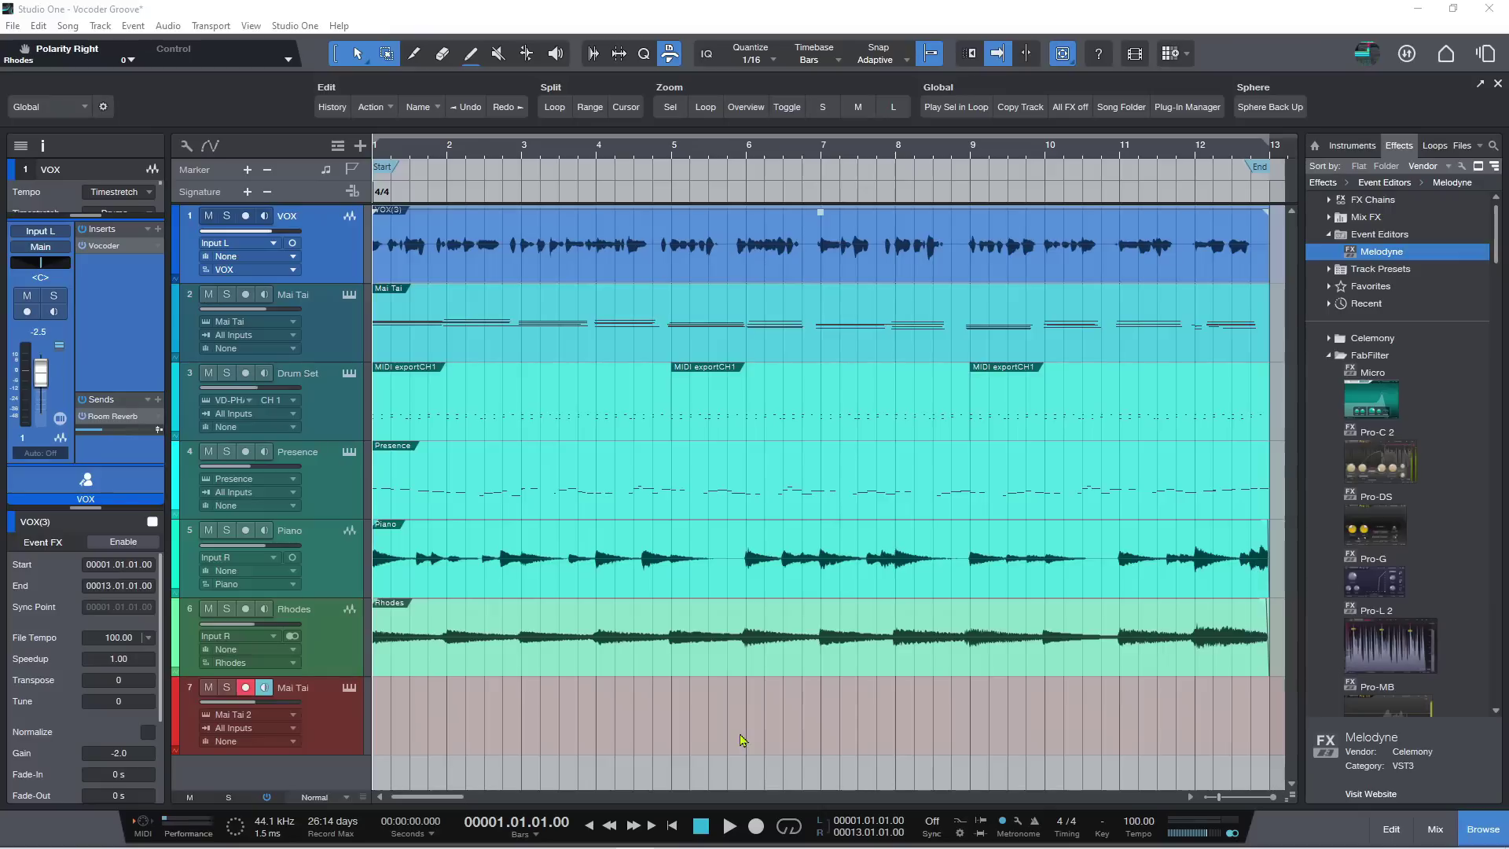
# - Examine the Event Editors folder in the effects list and the editing commands offered for the VOX event
pyautogui.click(1329, 234)
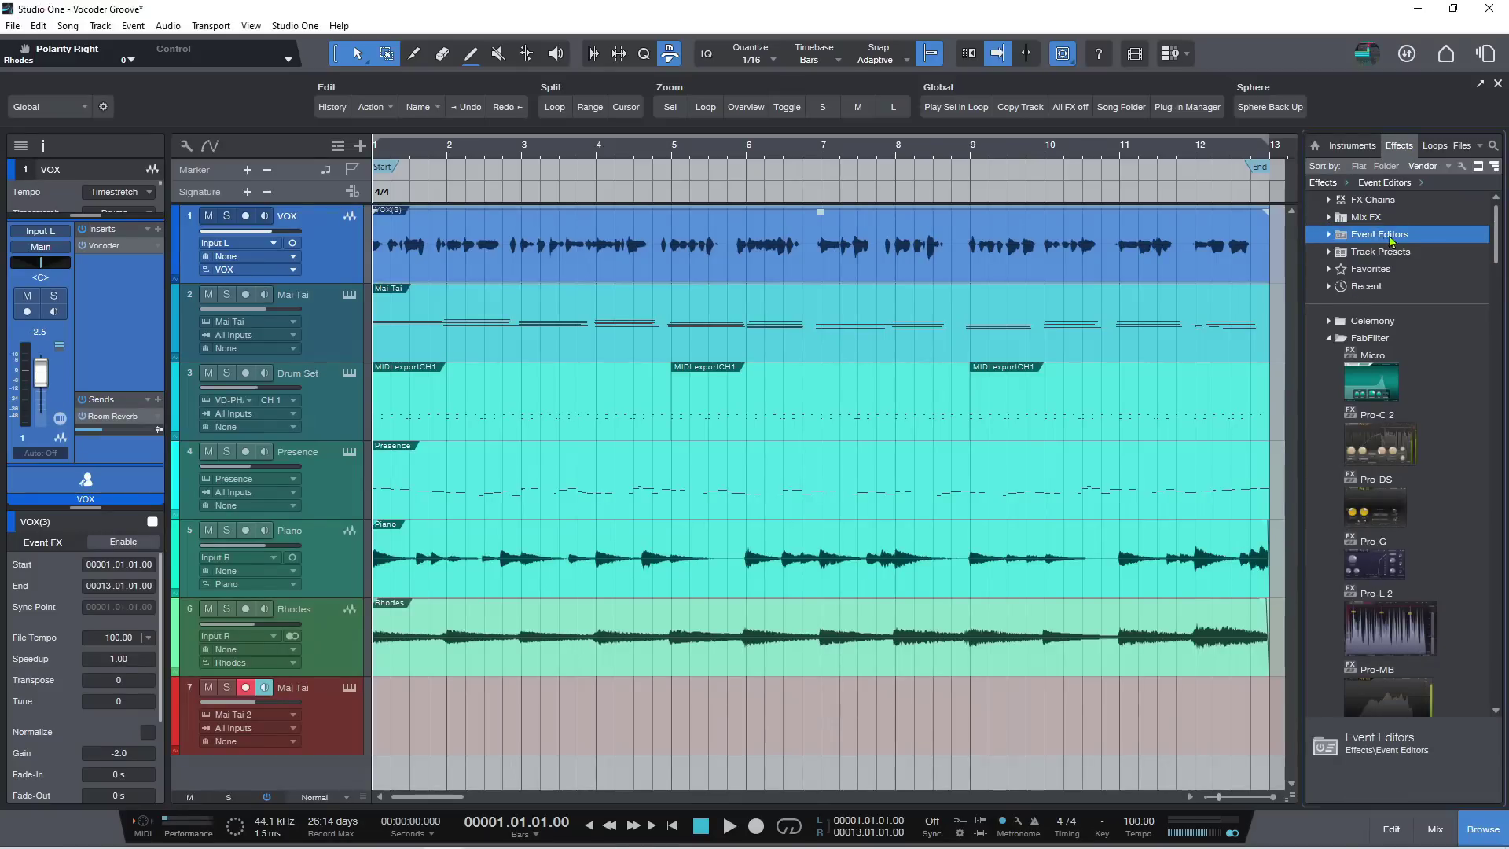
pyautogui.click(1327, 236)
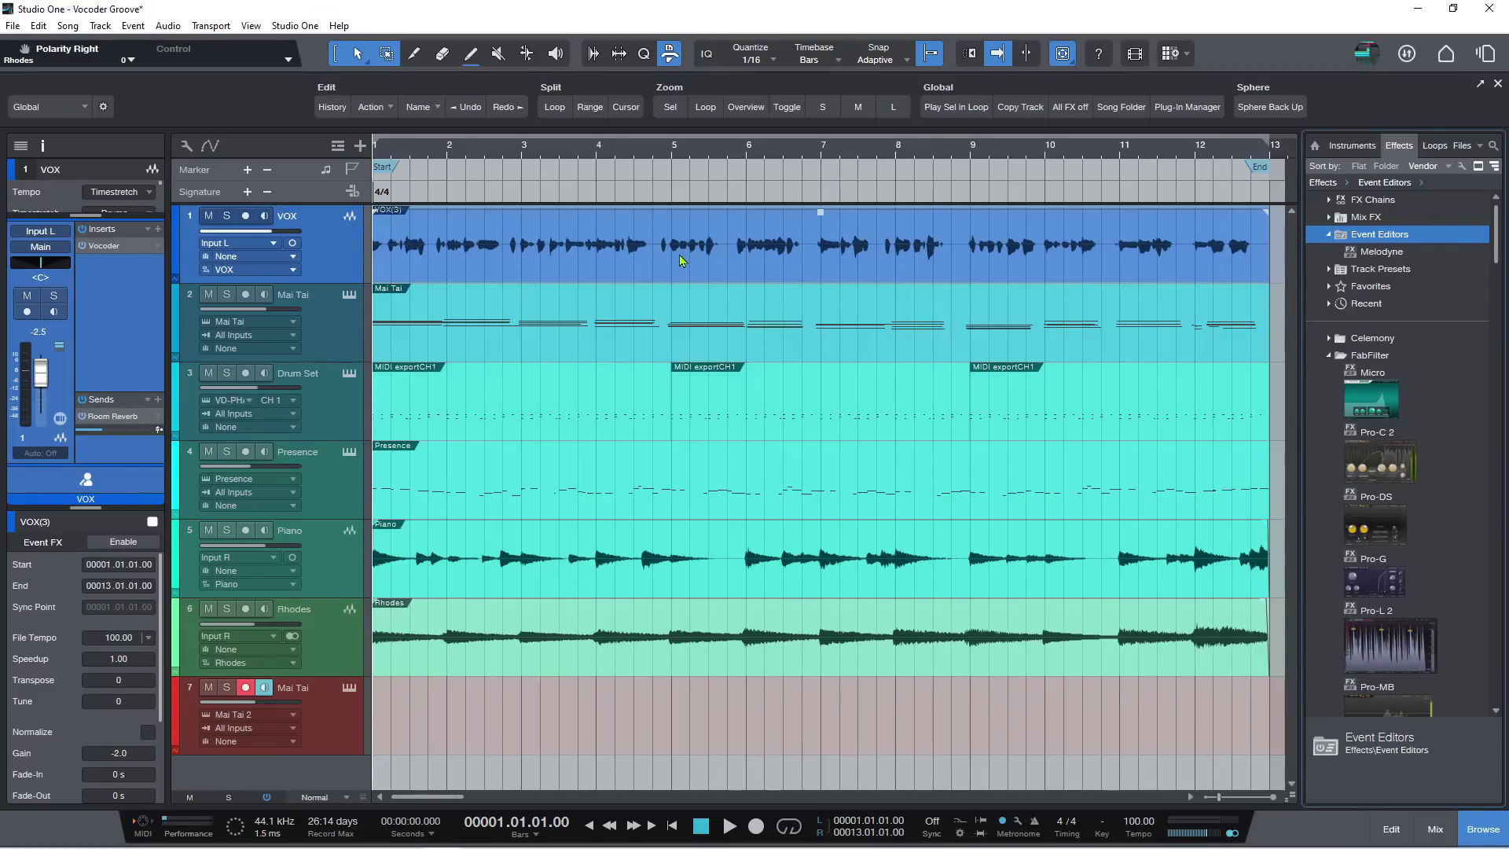
pyautogui.rightClick(782, 262)
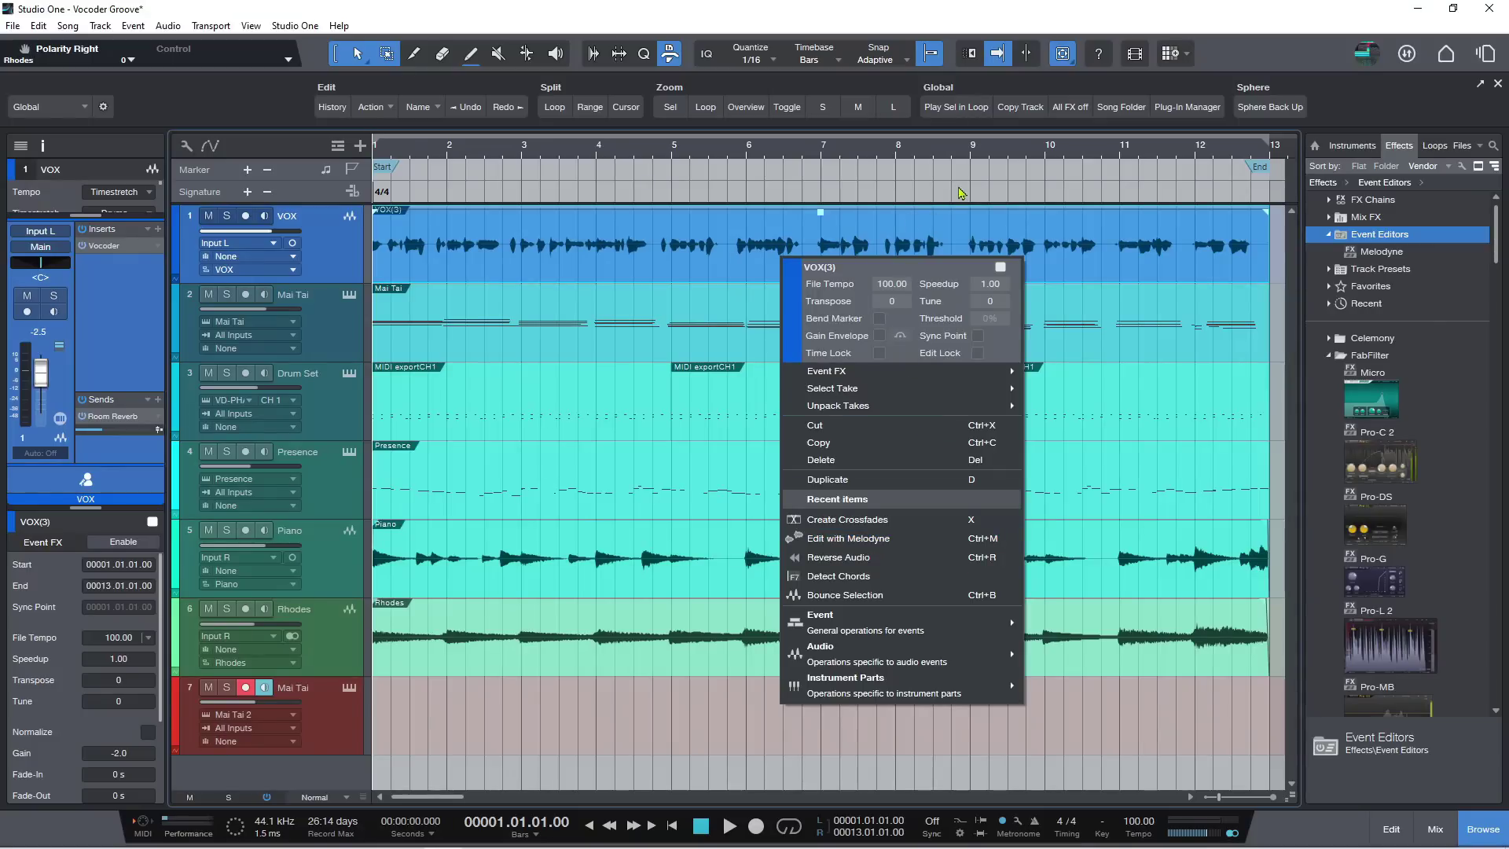
pyautogui.click(646, 198)
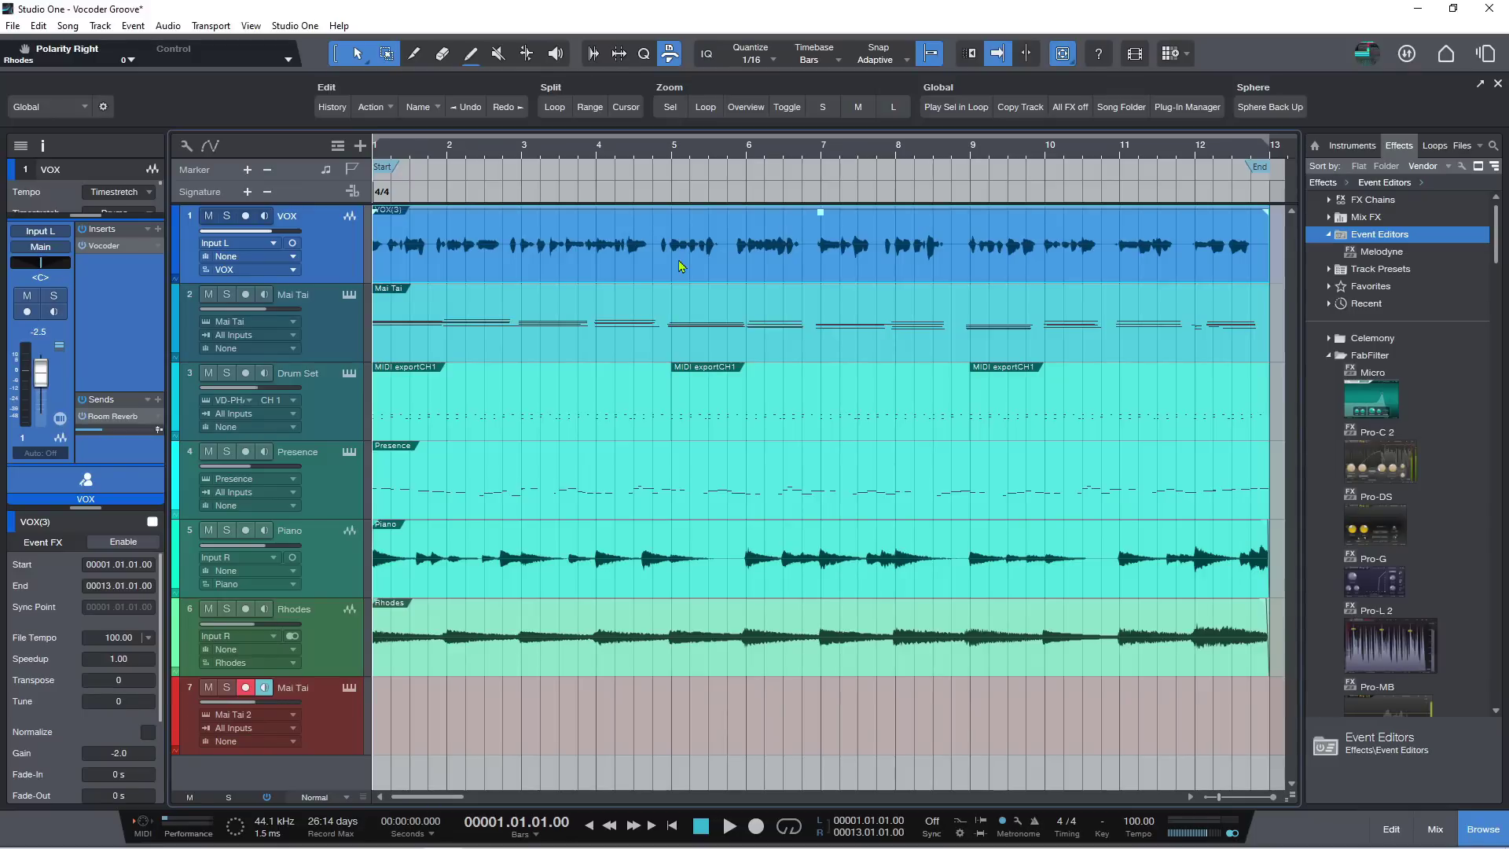
# - Apply Melodyne from the Event Editors to the VOX event, then close its editor and hide the inspector
pyautogui.click(1381, 252)
pyautogui.moveTo(1380, 256); pyautogui.dragTo(1029, 257)
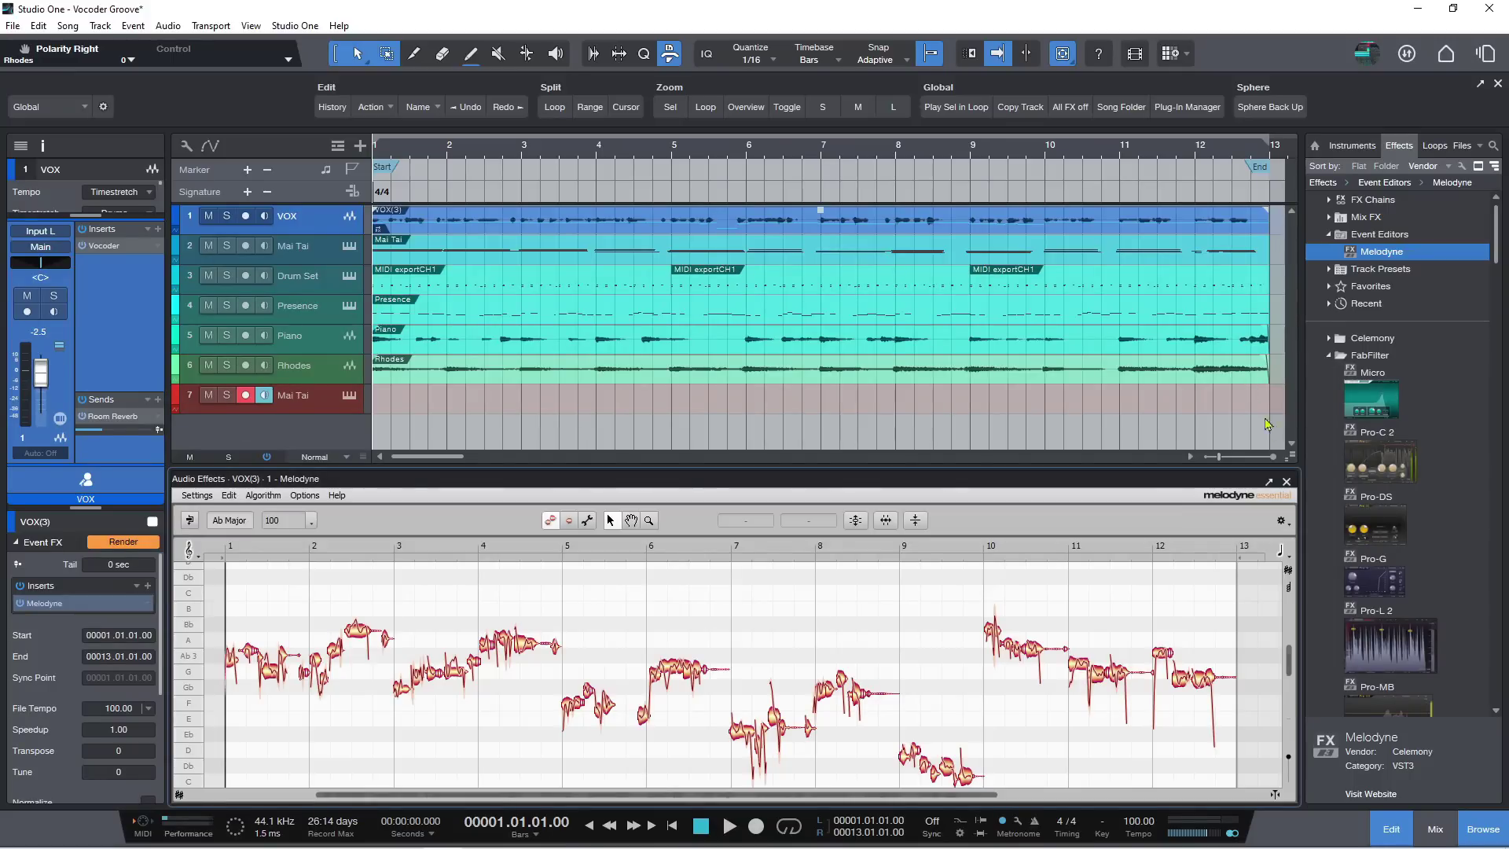
pyautogui.click(1286, 480)
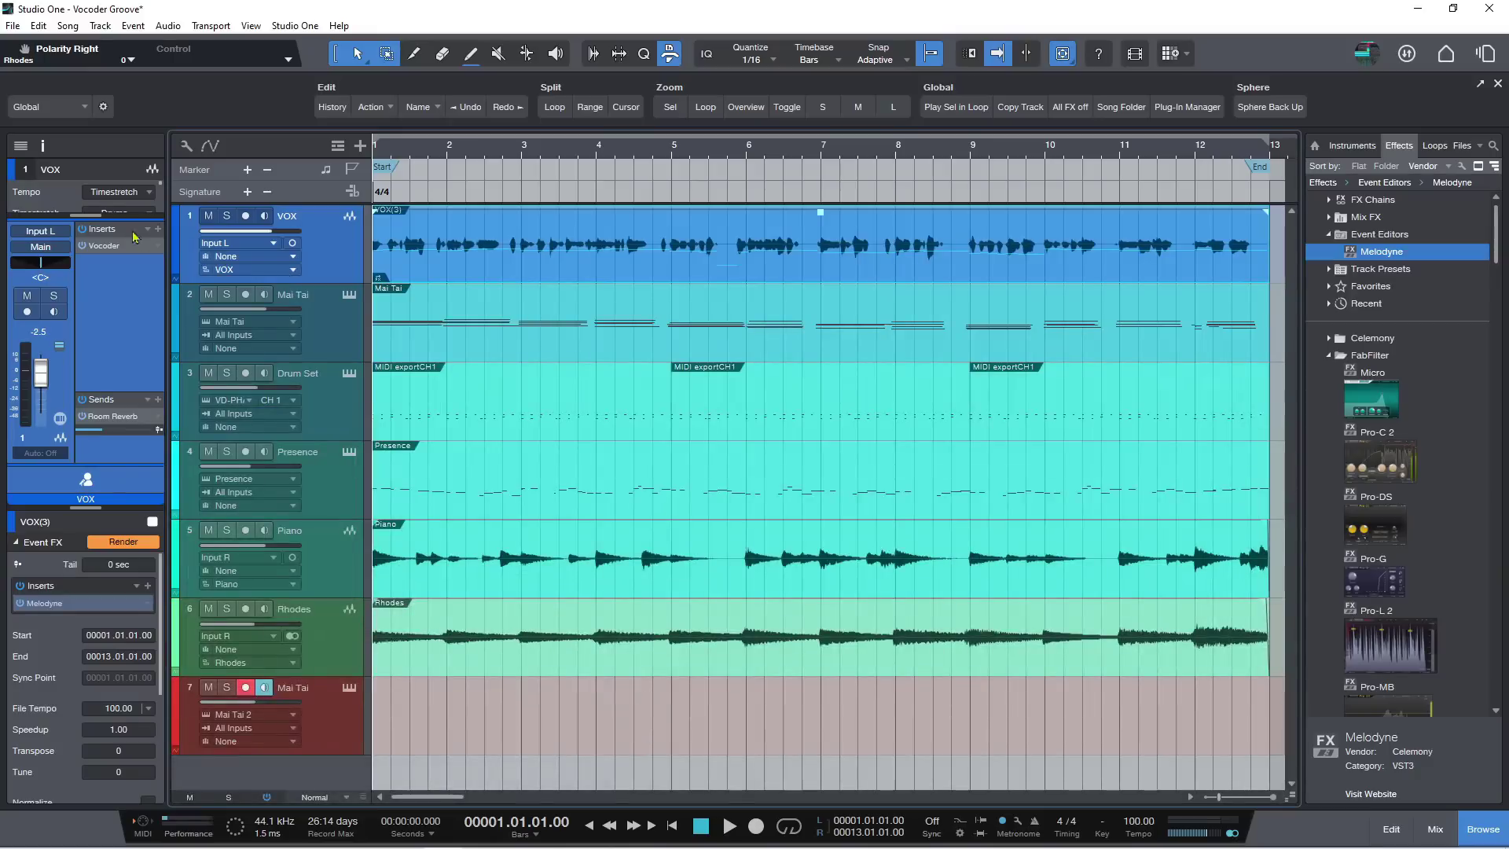
pyautogui.click(42, 145)
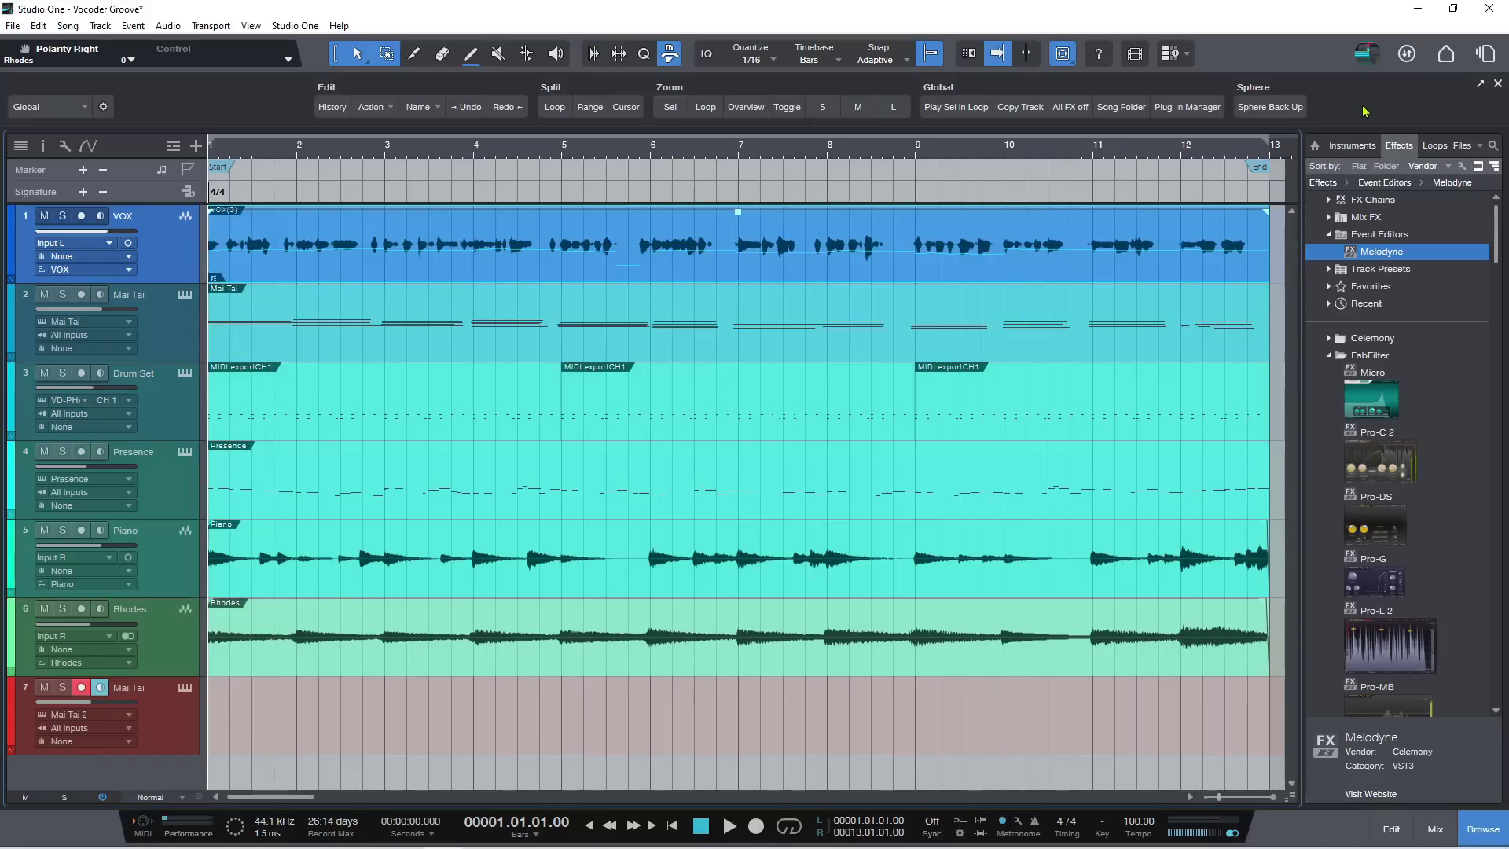
# - Look through the notifications of the signed-in user account, then close them
pyautogui.click(1367, 53)
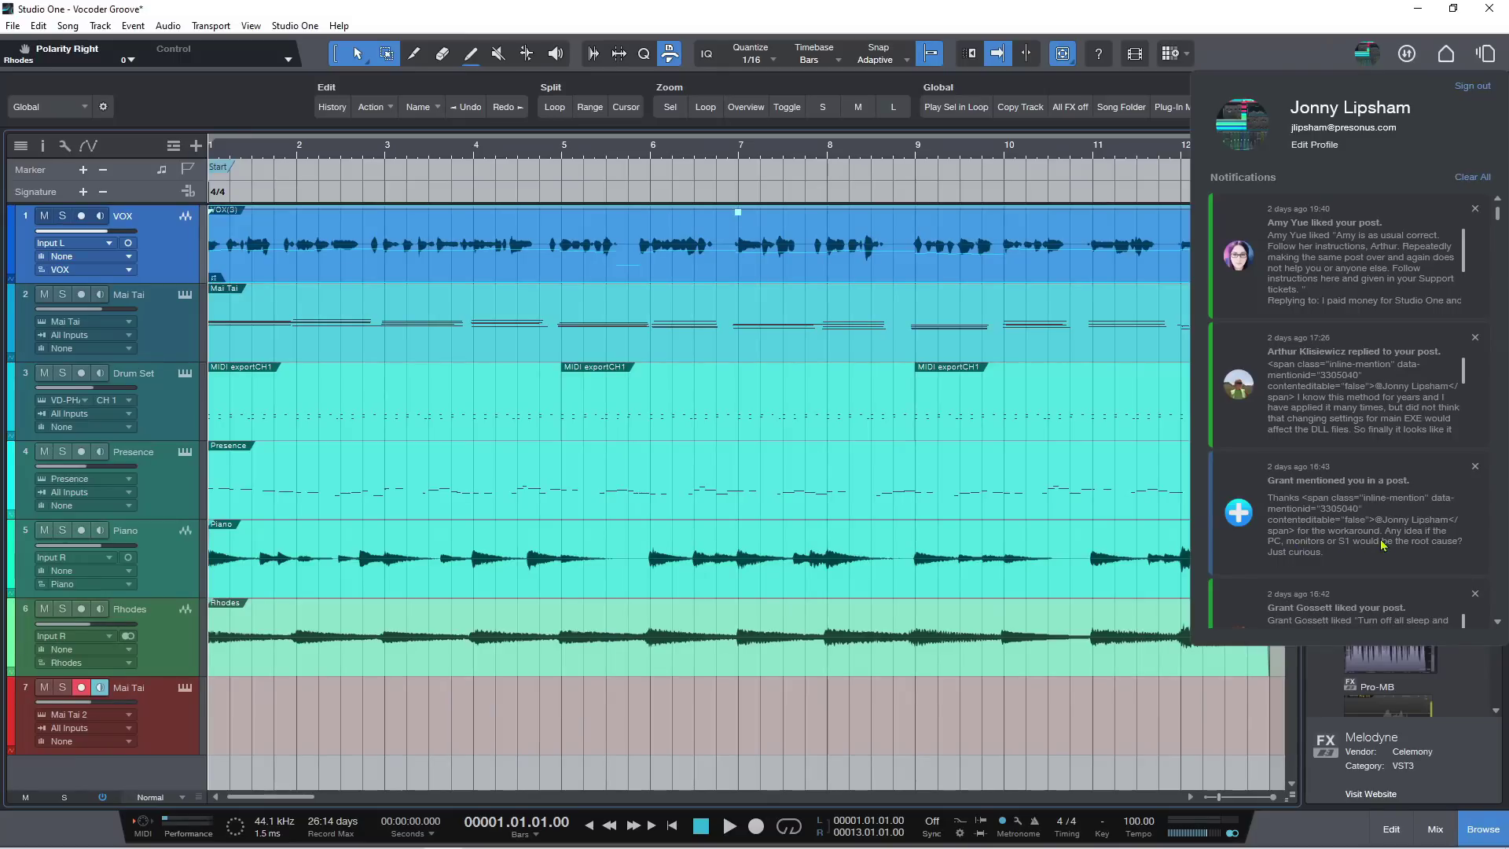
pyautogui.scroll(-3, 1383, 542)
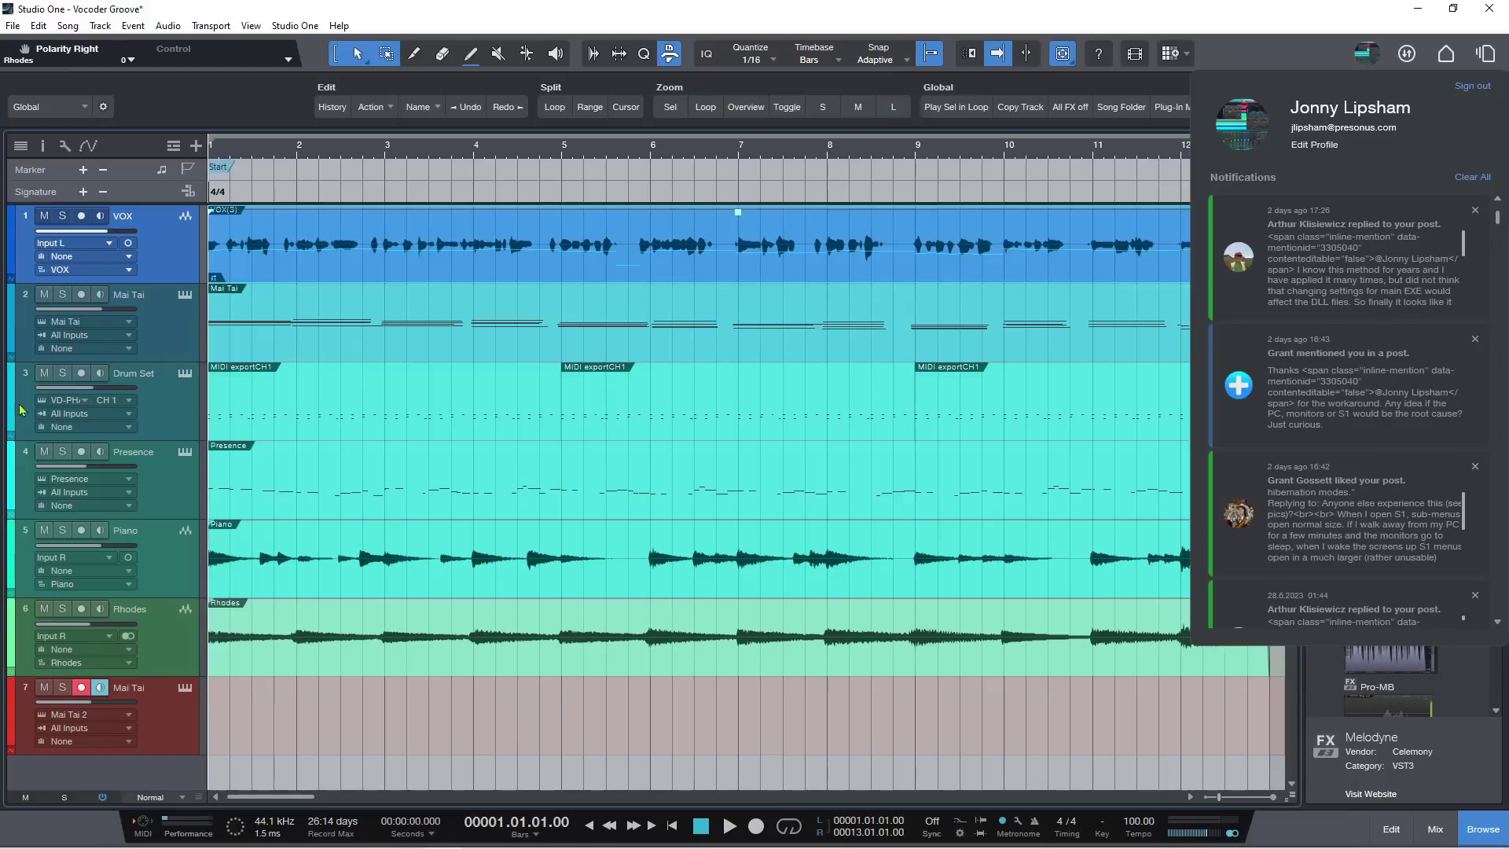
pyautogui.click(1047, 731)
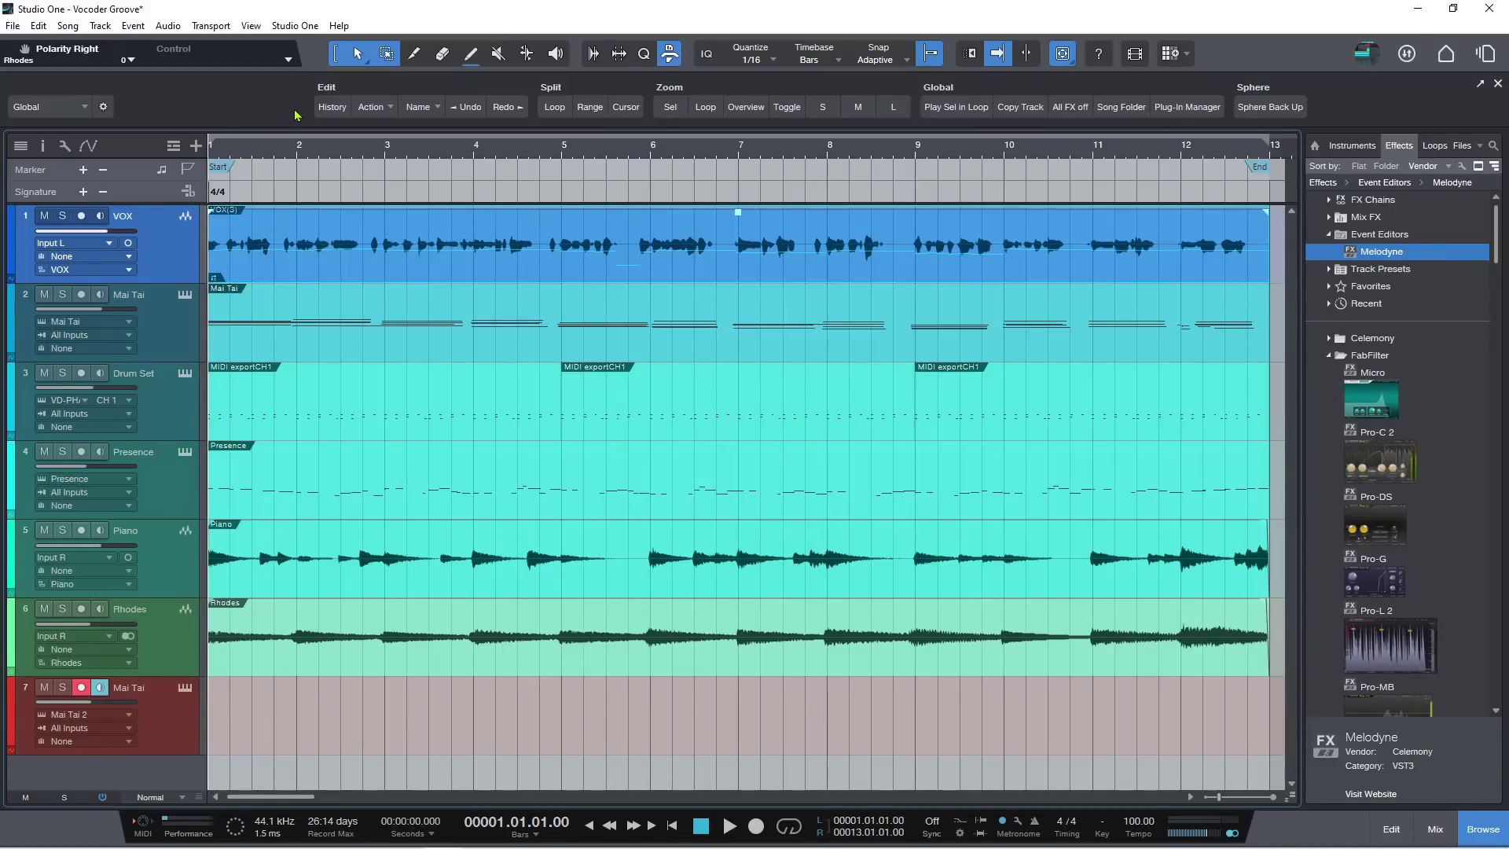
# - Examine the Dropout Protection choices in the audio processing options and close the options without applying a change
pyautogui.click(296, 26)
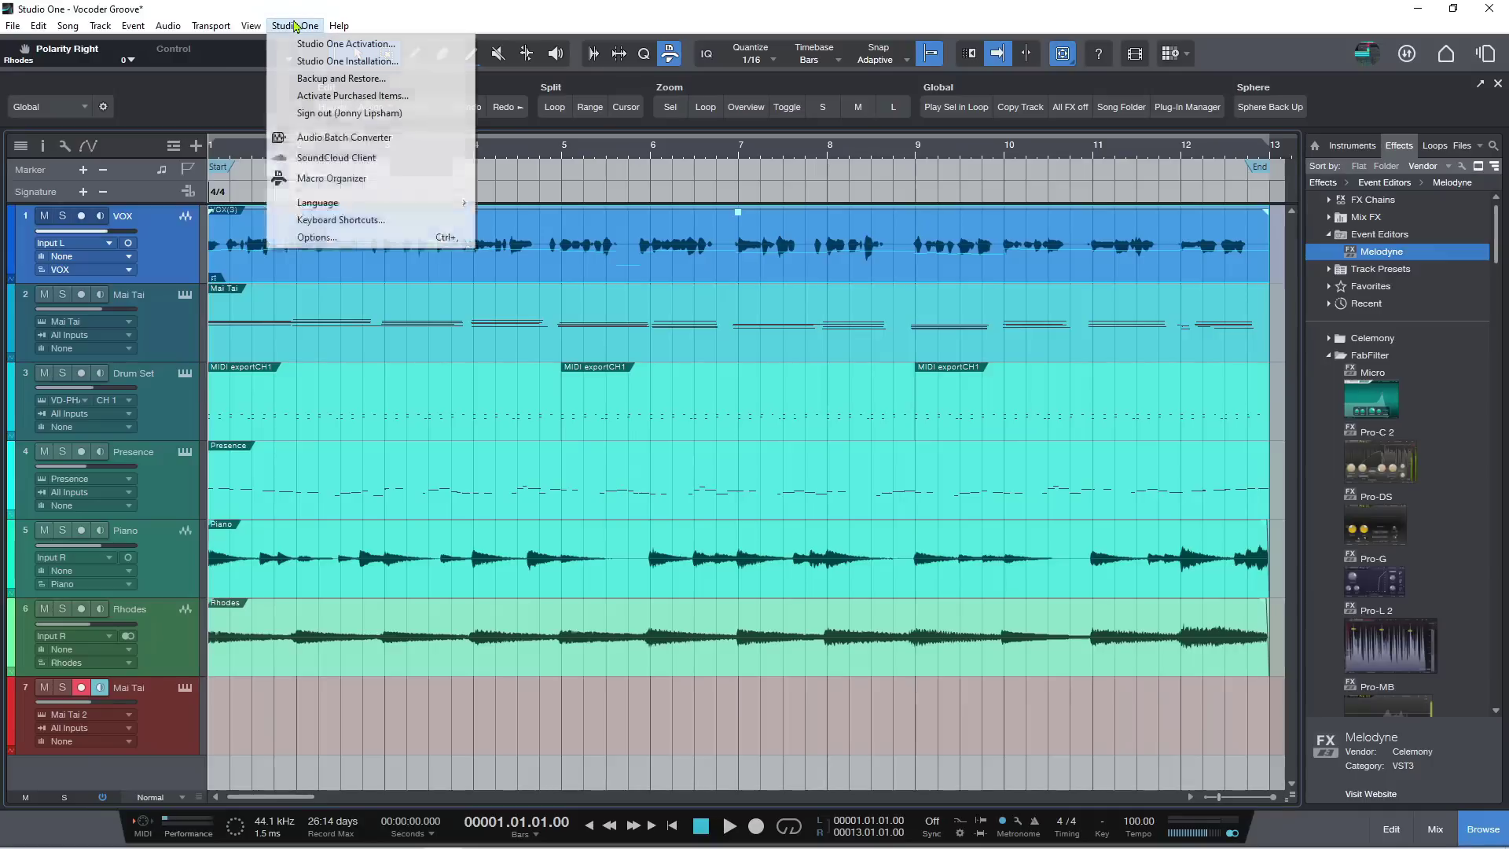
pyautogui.click(313, 232)
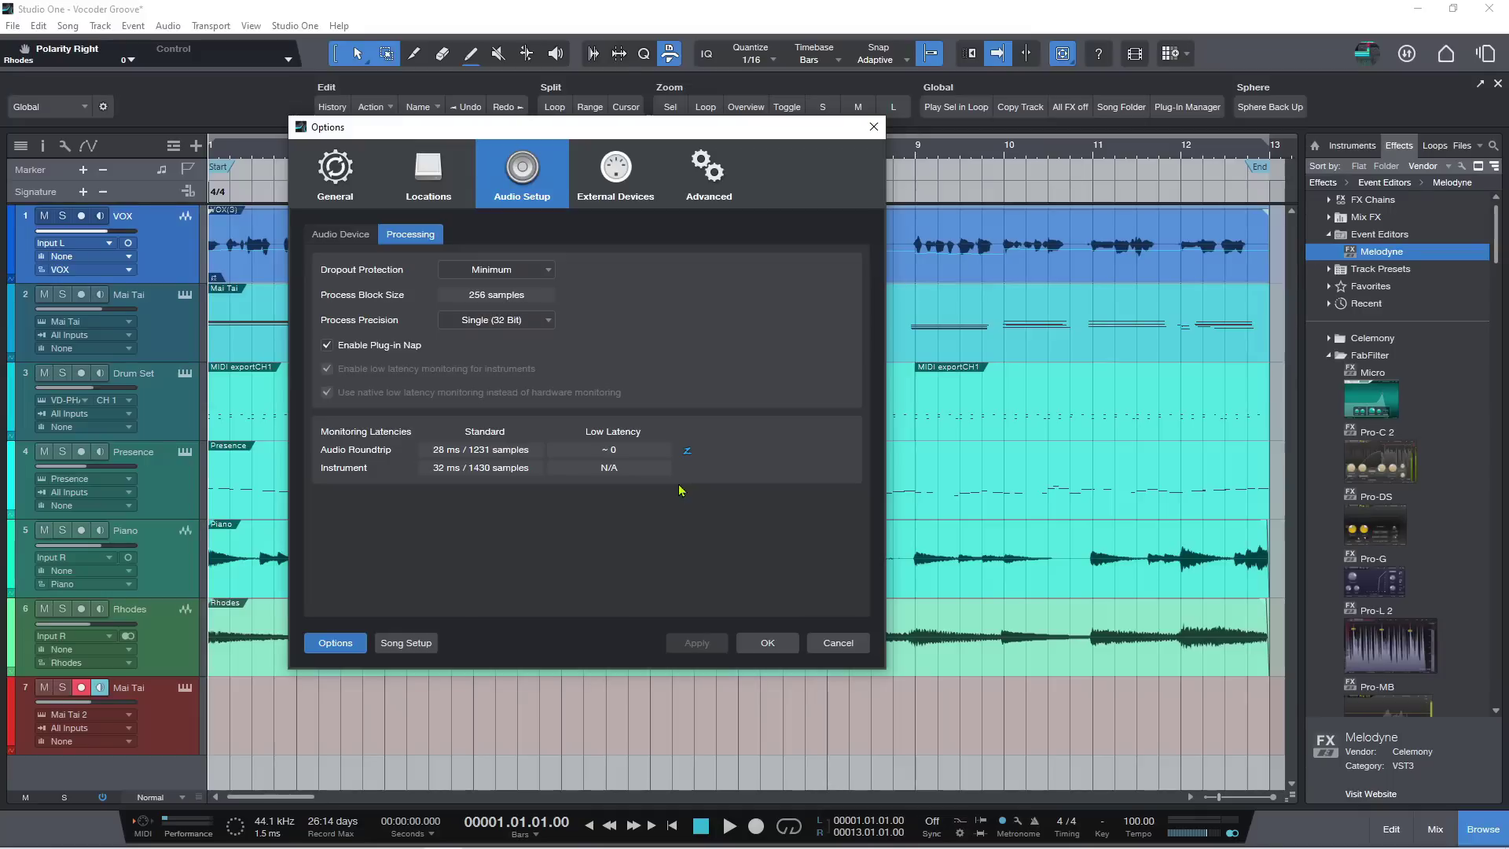
pyautogui.click(550, 272)
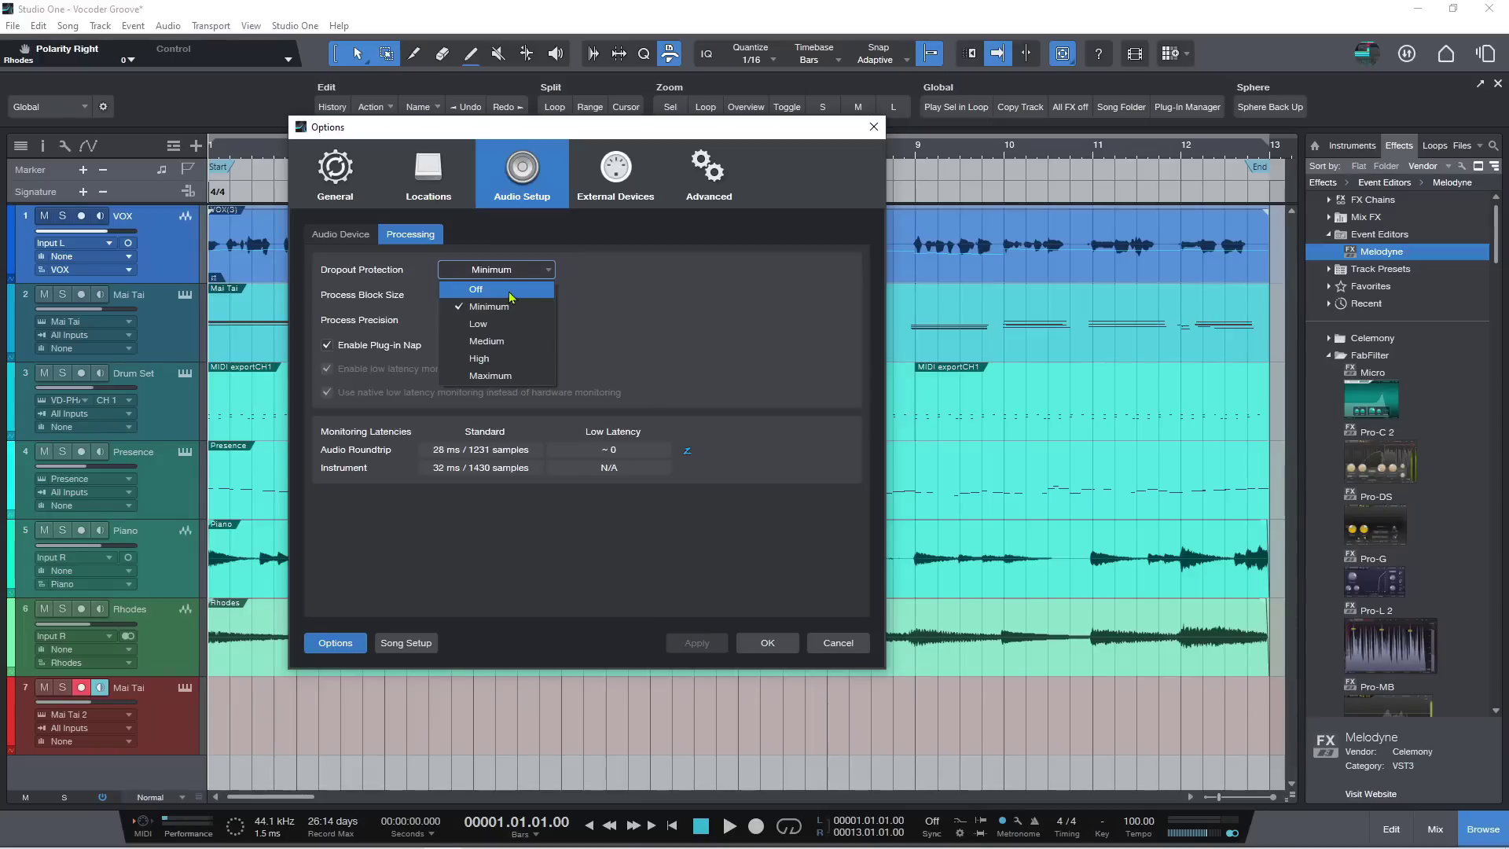
pyautogui.click(635, 294)
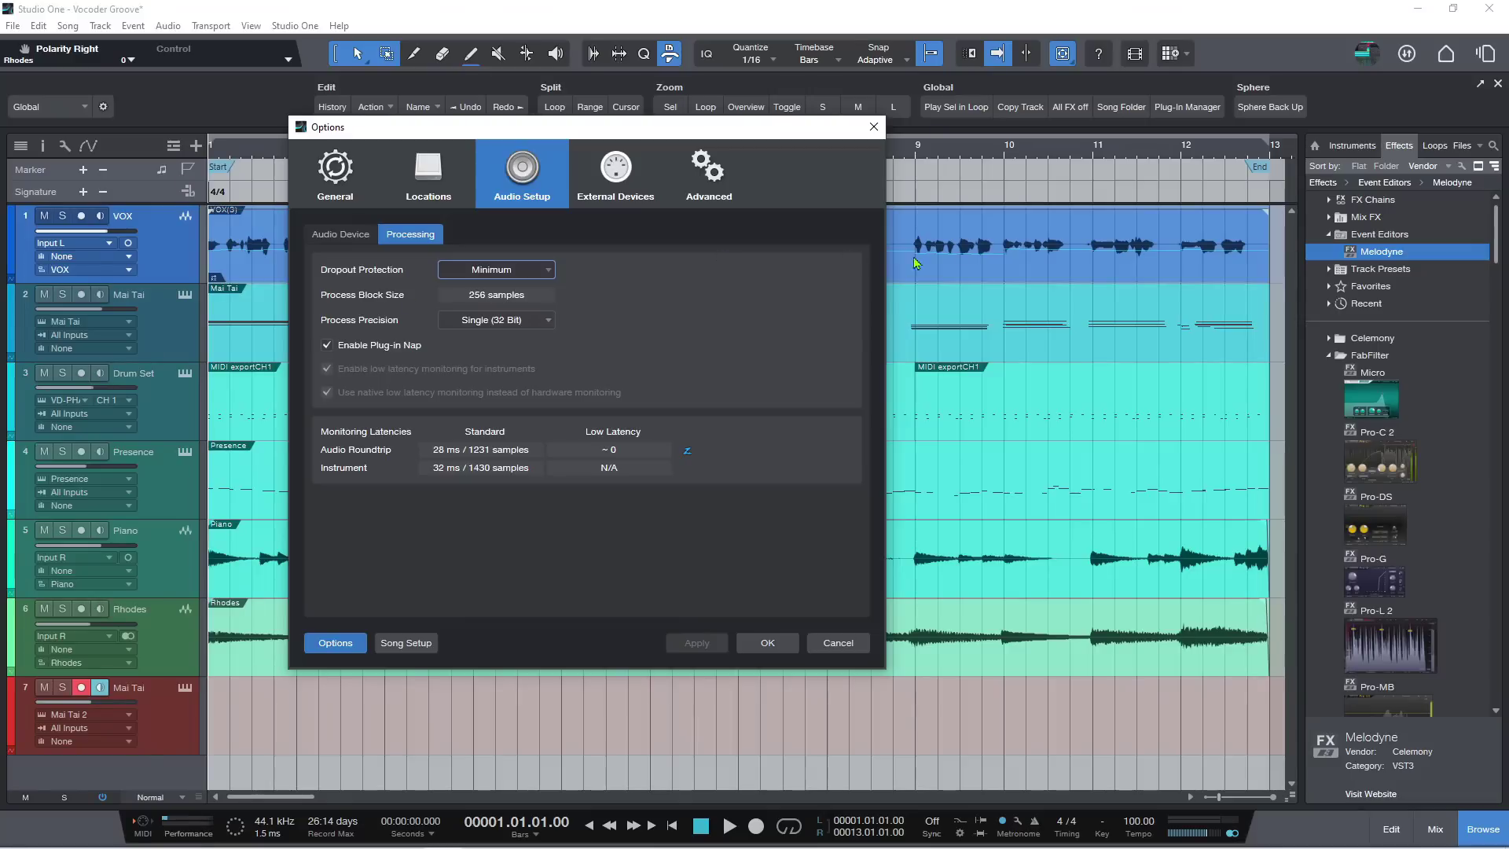
pyautogui.click(834, 644)
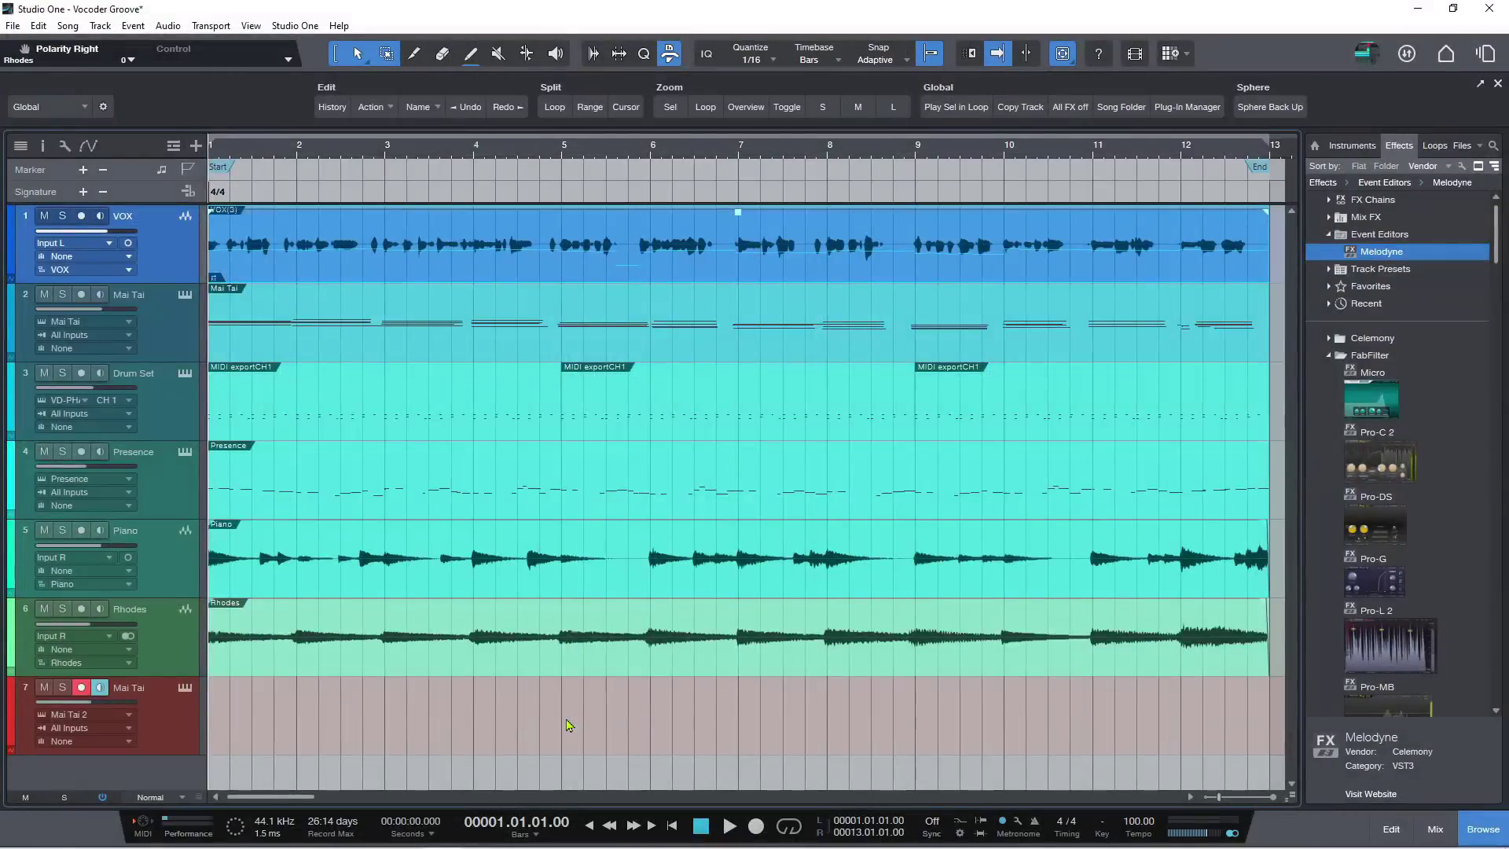